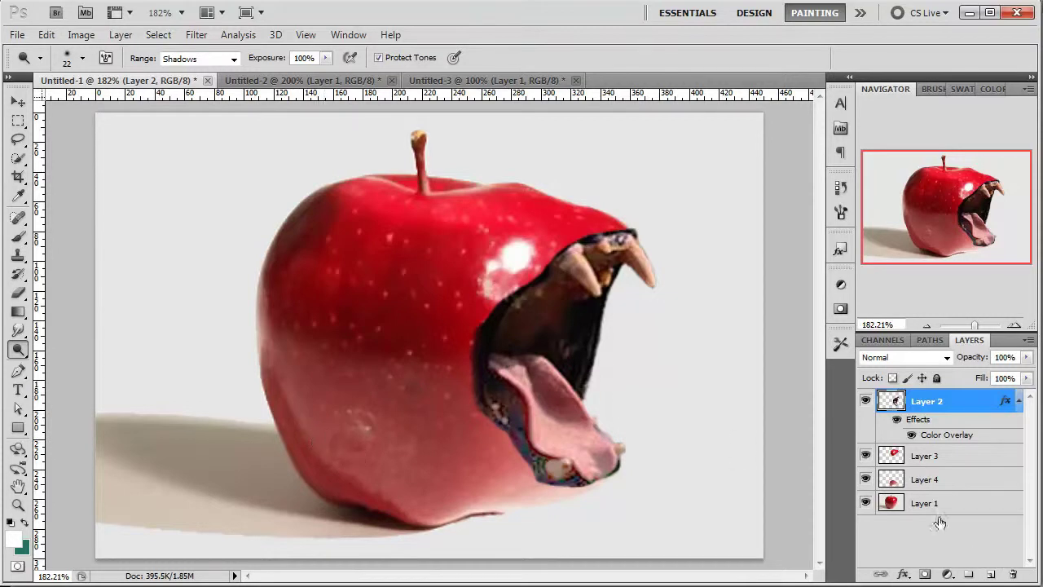
Add a new layer above Layer 2 and set up a blue 4 px Brush with 100% hardness.
left_click(990, 575)
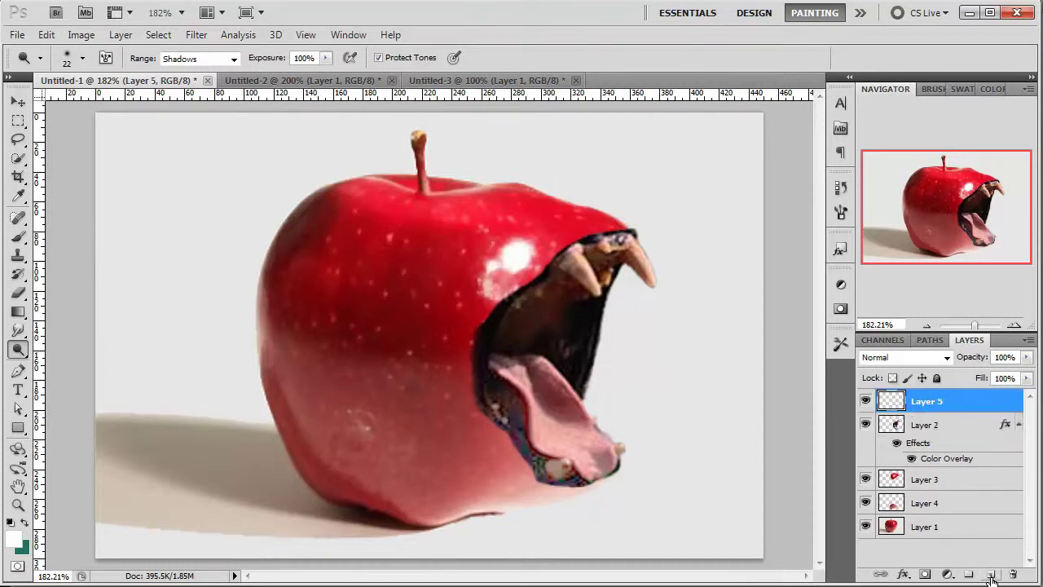
left_click(18, 236)
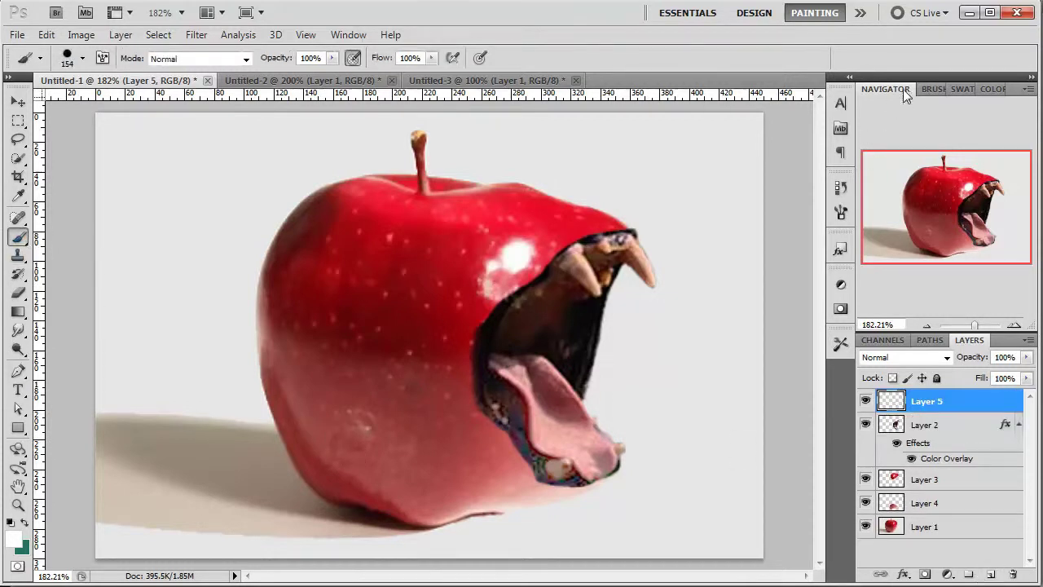
left_click(956, 91)
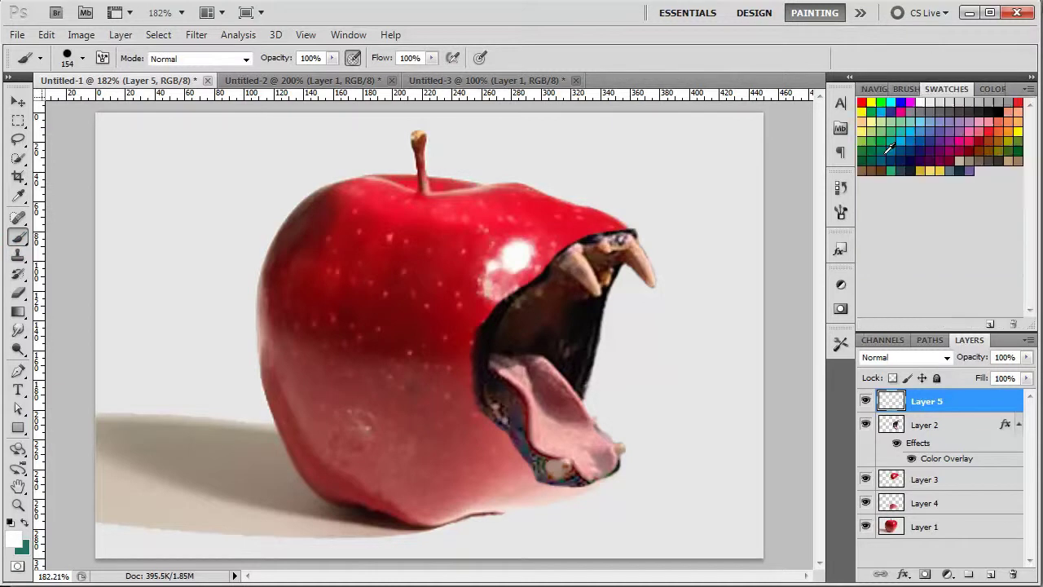
left_click(901, 101)
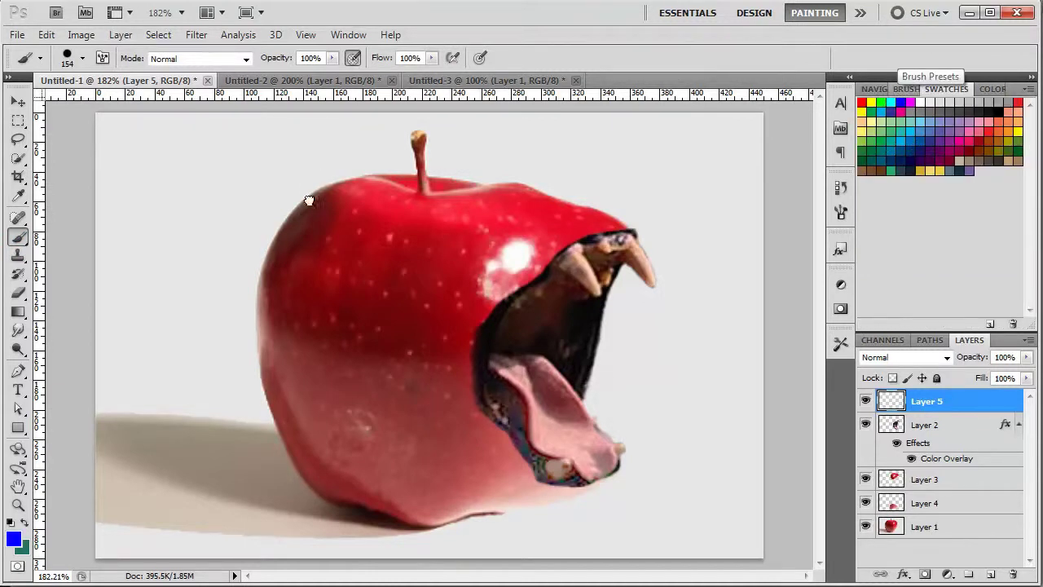
right_click(393, 277)
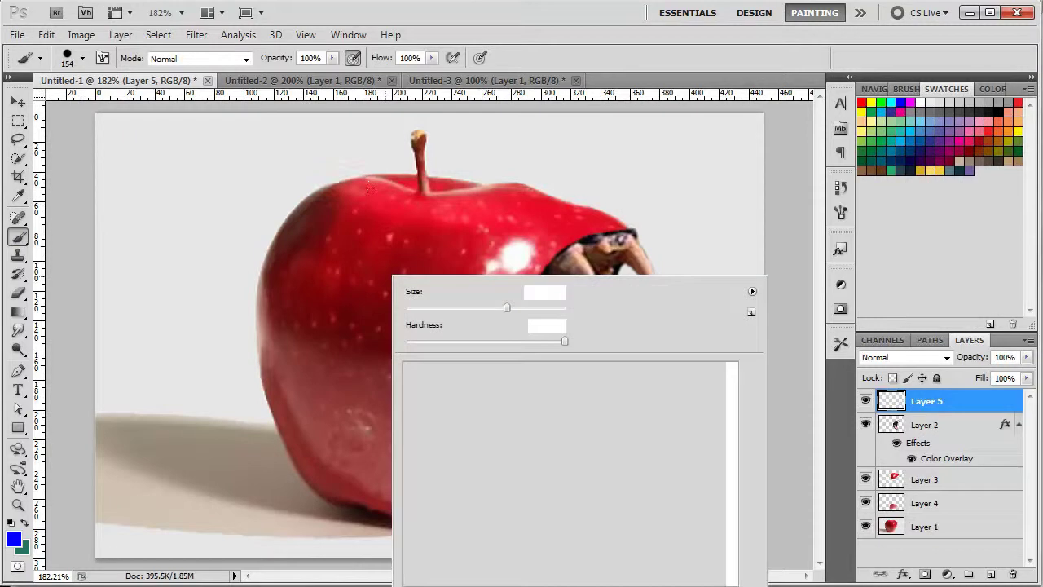
left_click(482, 399)
left_click(593, 386)
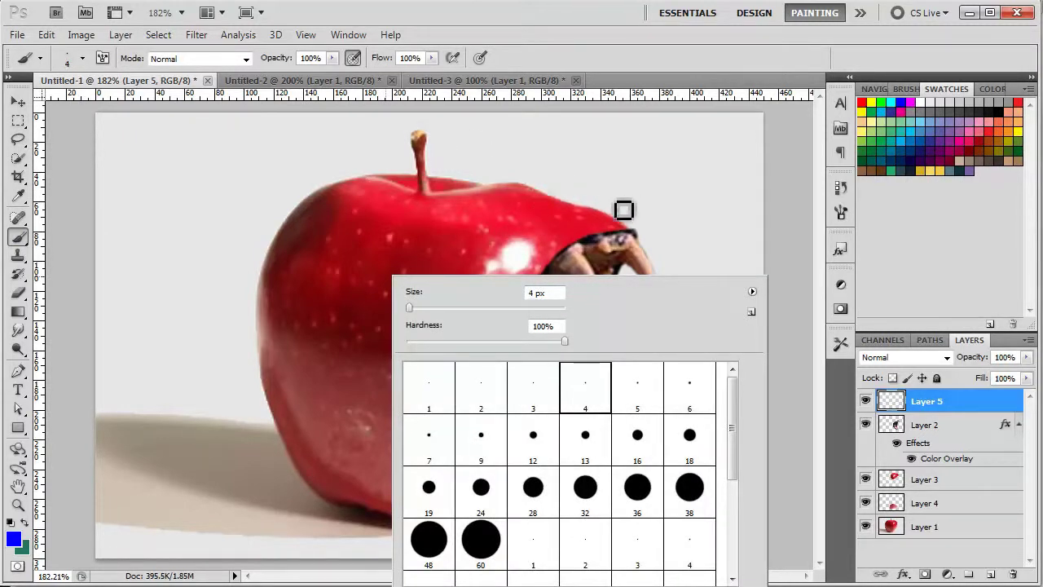
Paint blue arrows and circles marking the mouth's upper and lower outer corners on Layer 5, and hide that layer.
left_click(558, 222)
mouse_move(534, 214)
left_mouse_down()
mouse_move(639, 229)
mouse_move(583, 237)
left_mouse_up()
left_click_drag(644, 247, 642, 236)
mouse_move(487, 538)
left_mouse_down()
mouse_move(551, 527)
mouse_move(527, 519)
mouse_move(575, 522)
mouse_move(557, 542)
mouse_move(594, 492)
left_mouse_up()
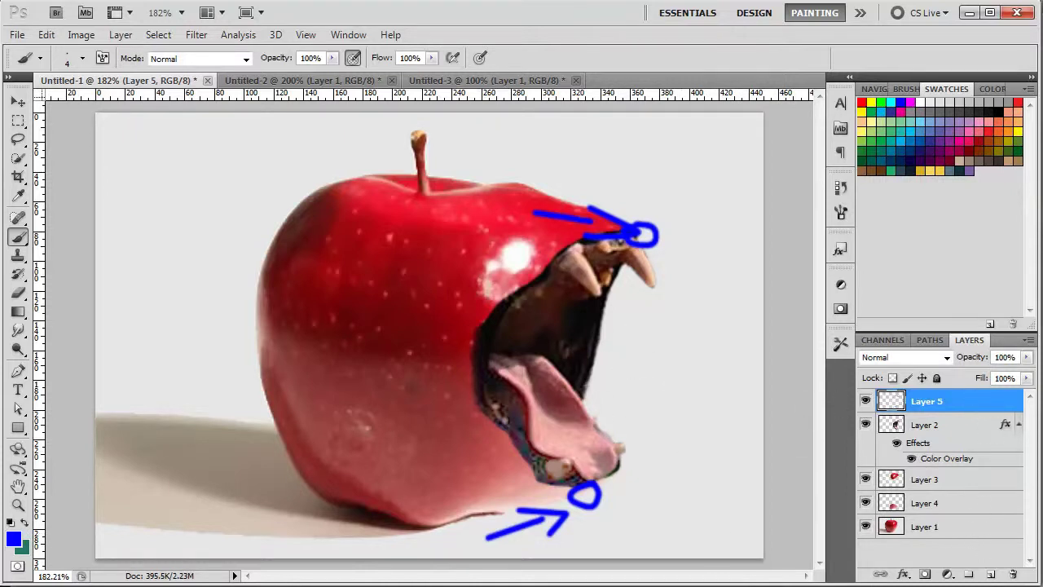
left_click(867, 403)
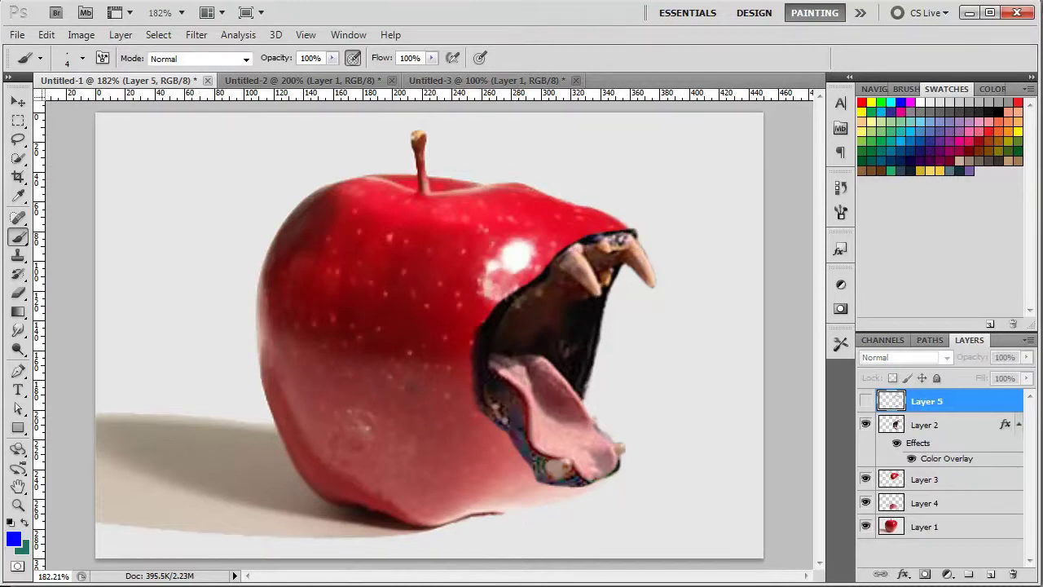
Switch to Chrome and copy the 450 × 300 red apple image from aesadviser.com found among the red apple image results.
key("alt+Tab")
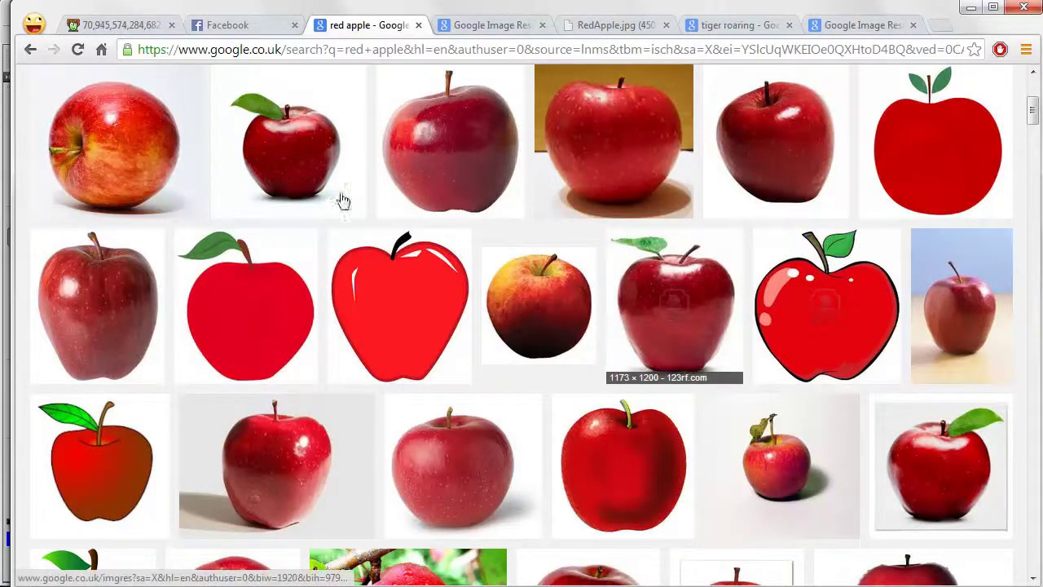
scroll(549, 408, "up", 4)
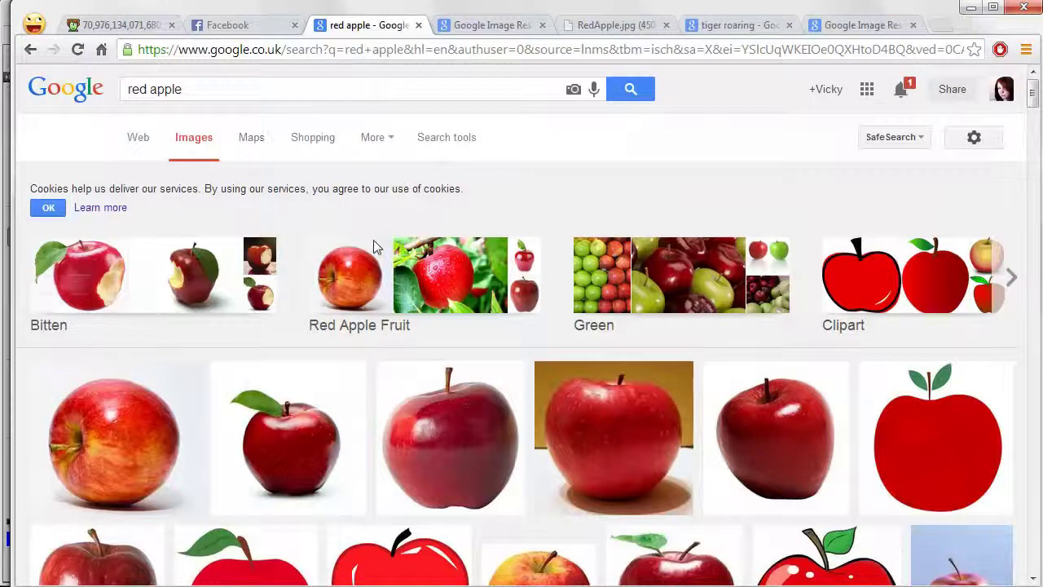
scroll(372, 258, "down", 3)
scroll(371, 269, "down", 1)
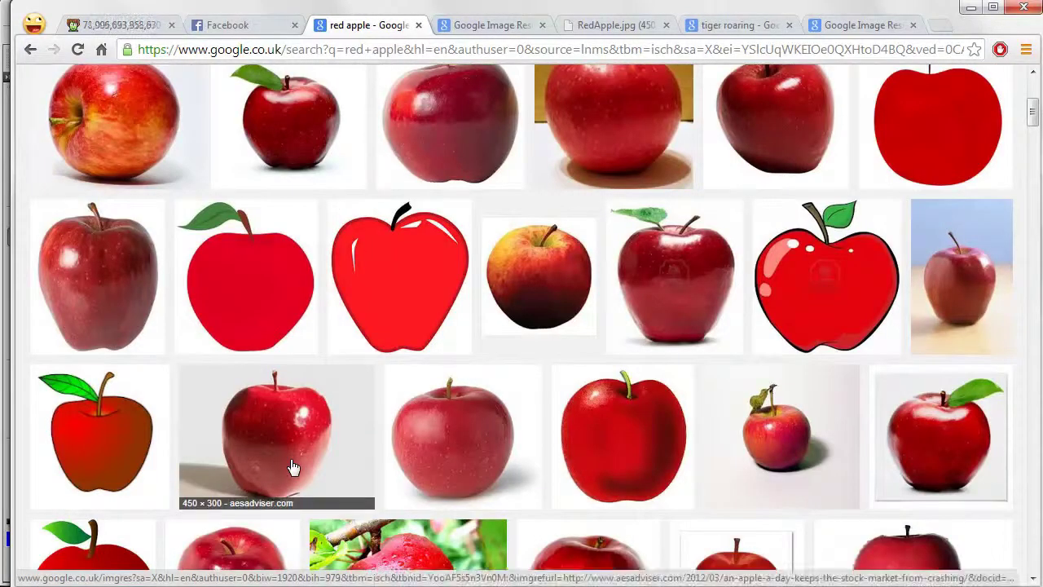
left_click(488, 32)
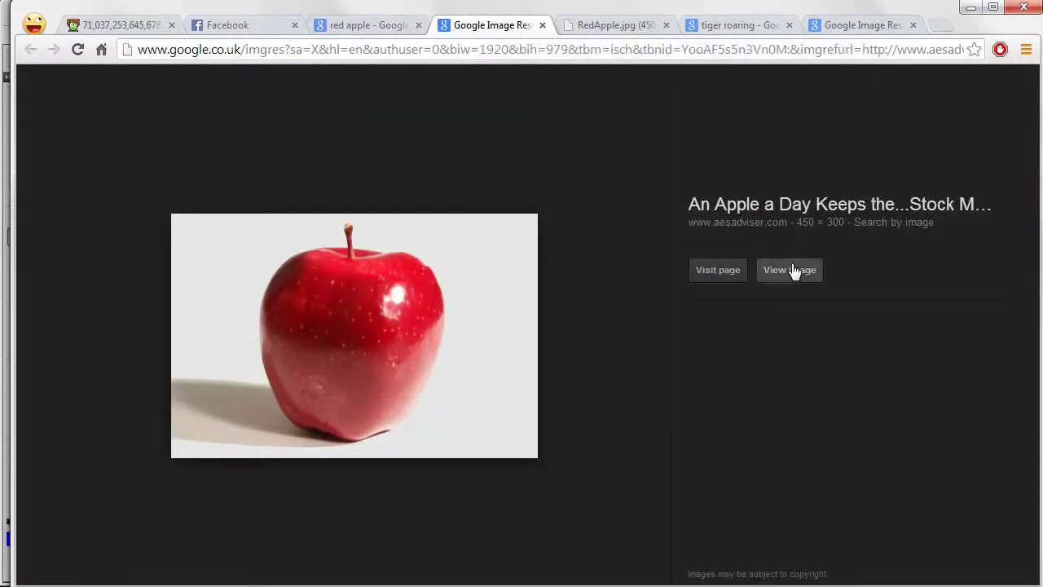
right_click(369, 309)
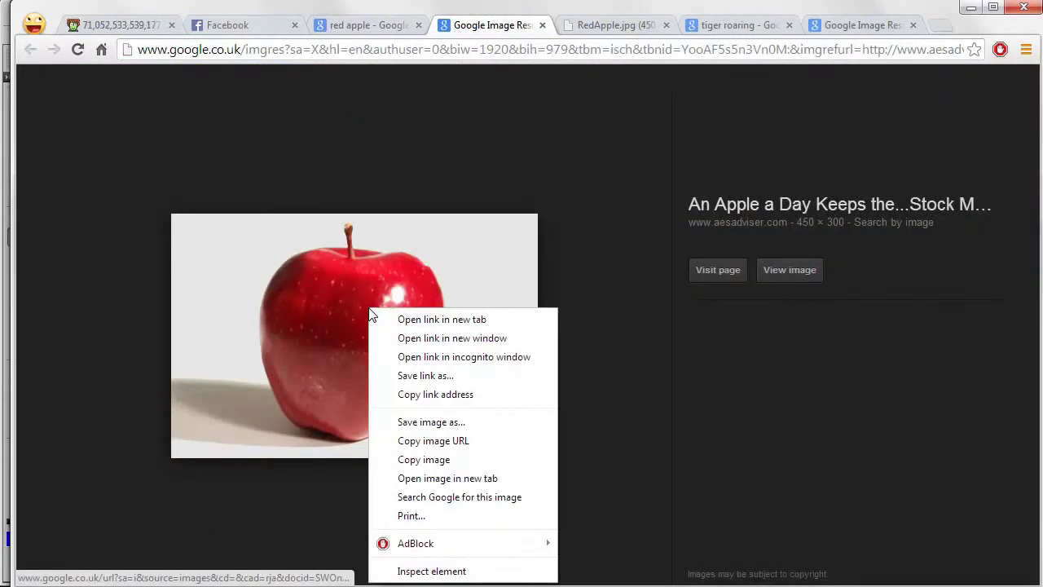
left_click(495, 461)
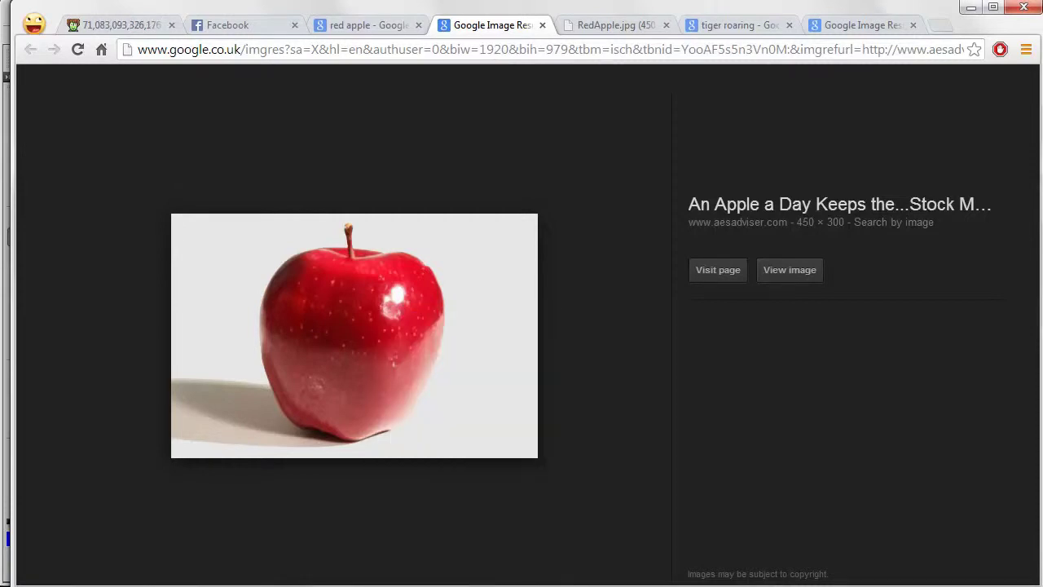
Switch back to Photoshop and create a transparent 450 × 300 pixel document named apple from the Clipboard preset.
key("alt+Tab")
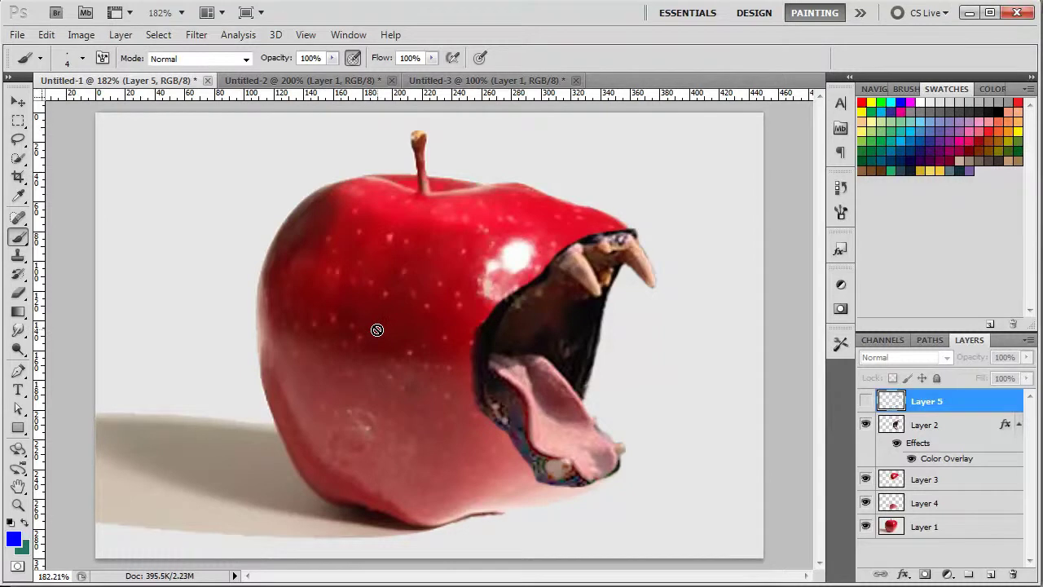
left_click(18, 36)
left_click(33, 53)
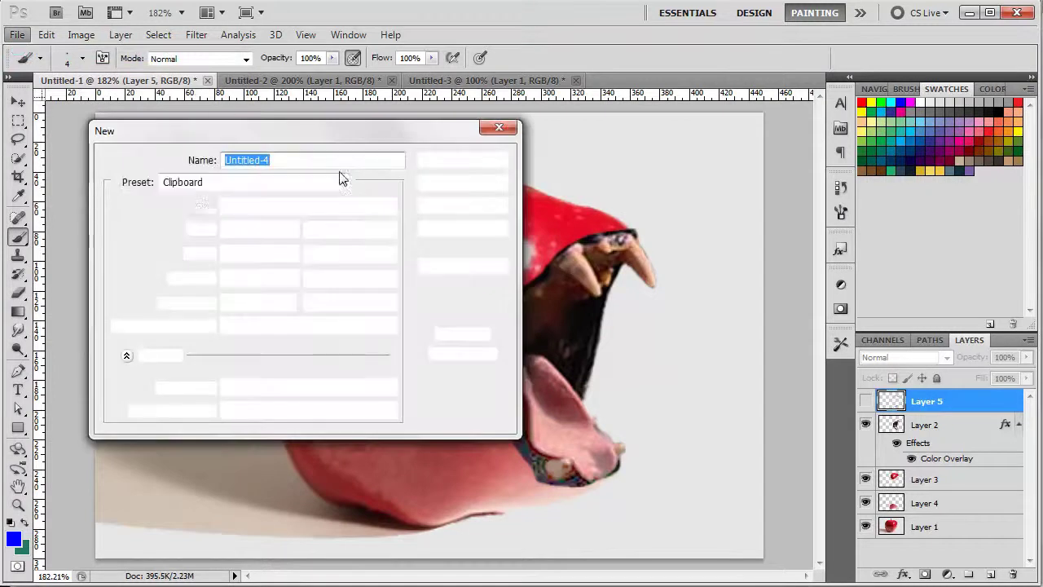
type("apple")
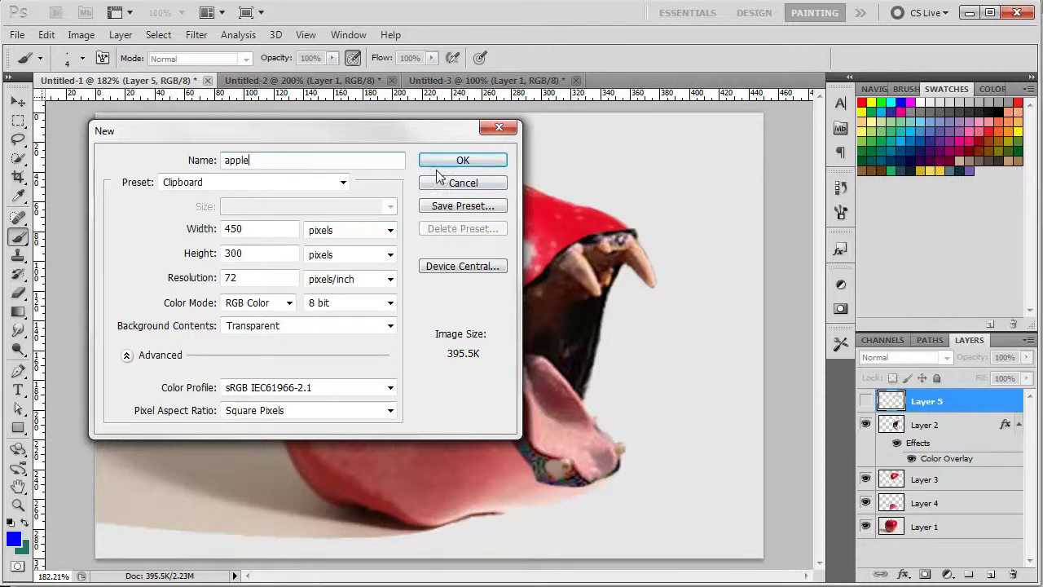
double_click(233, 229)
double_click(242, 253)
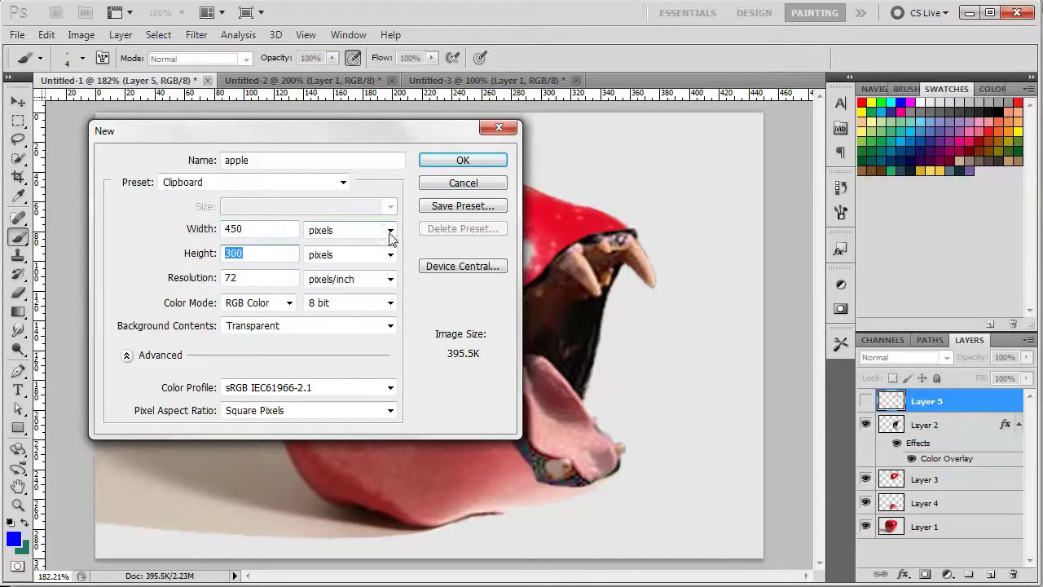
left_click(463, 161)
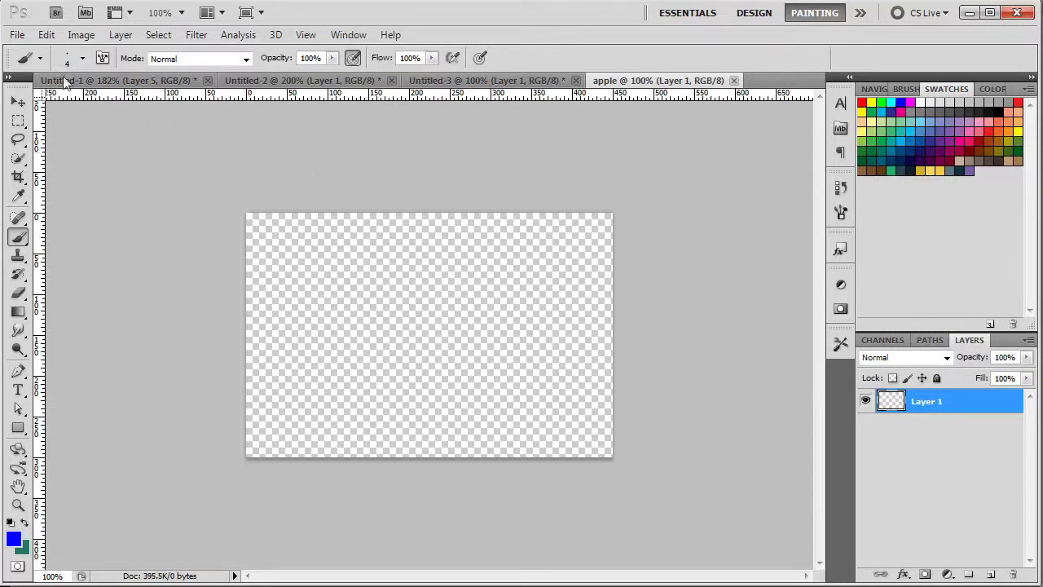
Paste the copied red apple image into the apple document.
left_click(46, 35)
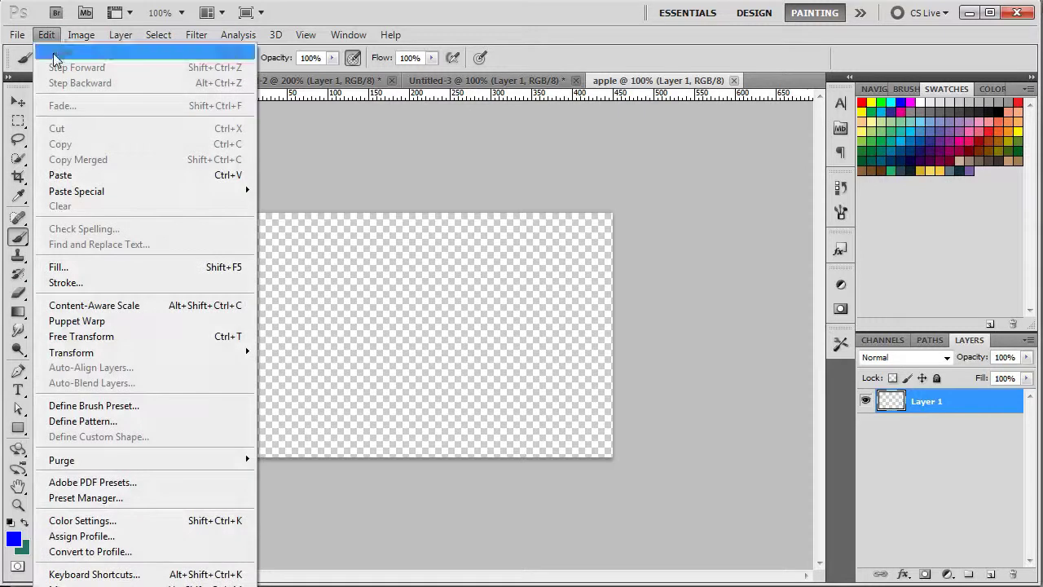
mouse_move(118, 190)
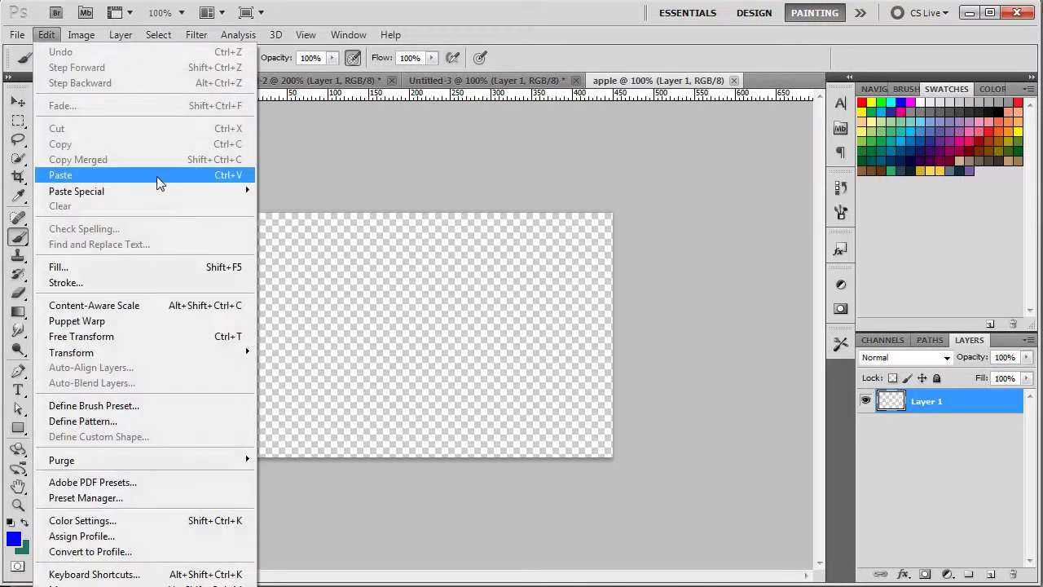
left_click(159, 175)
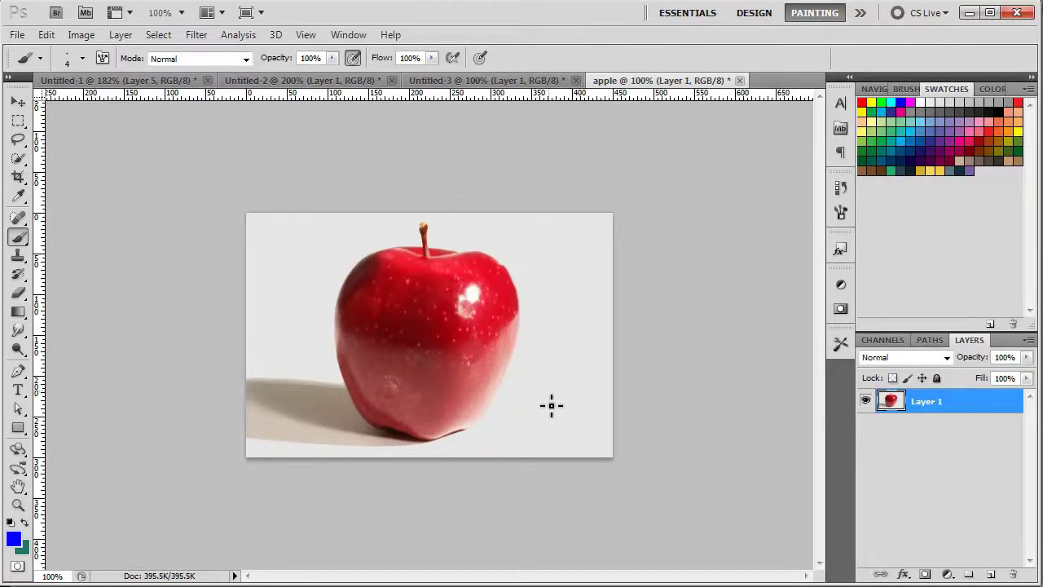
left_click(938, 377)
Switch to Chrome and look through the tiger roaring image results for tigers with wide-open mouths seen from the side.
key("alt+Tab")
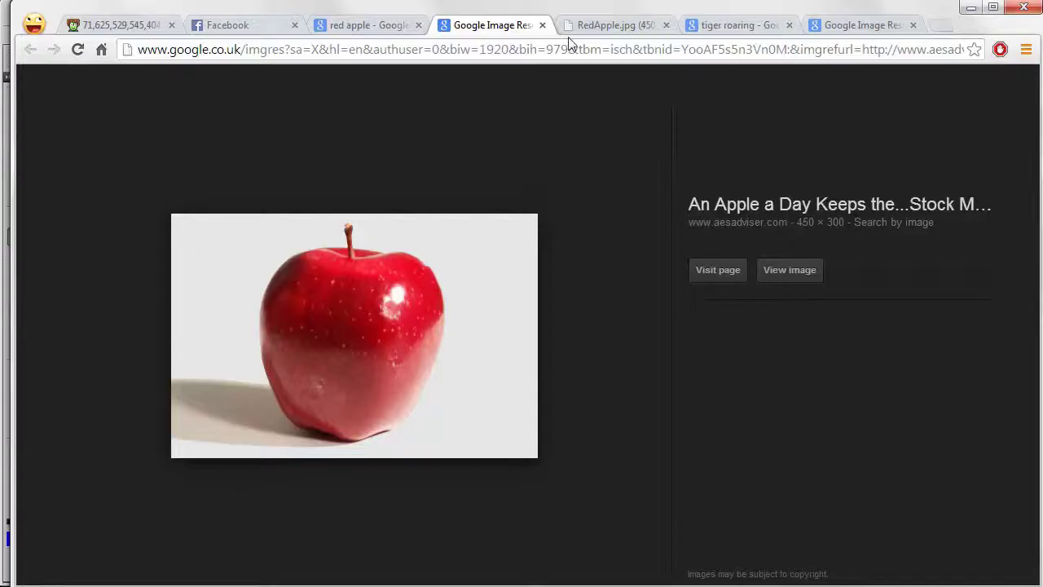
left_click(707, 25)
left_click_drag(198, 89, 119, 86)
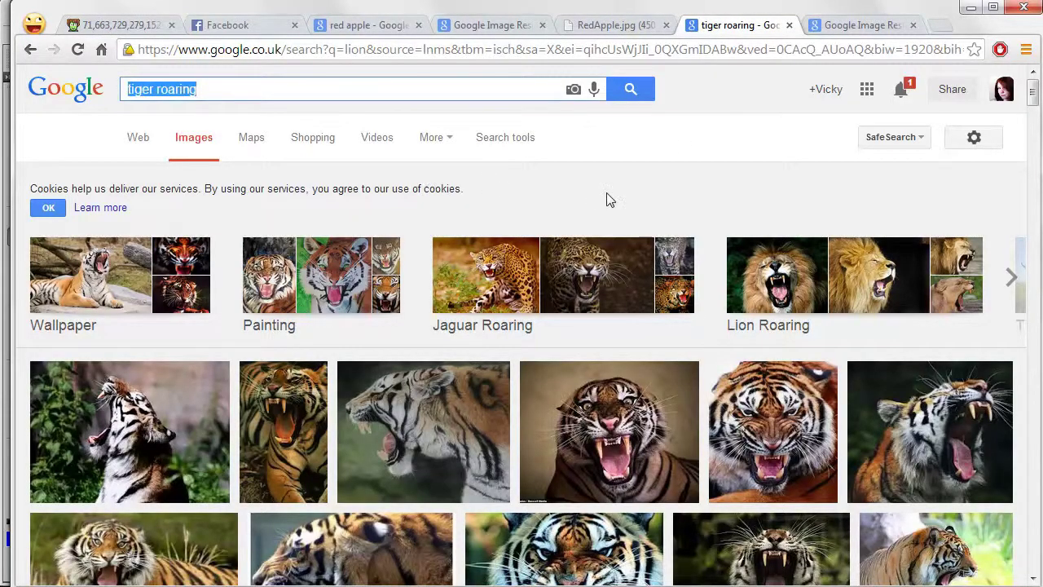
scroll(606, 195, "down", 1)
scroll(608, 198, "down", 2)
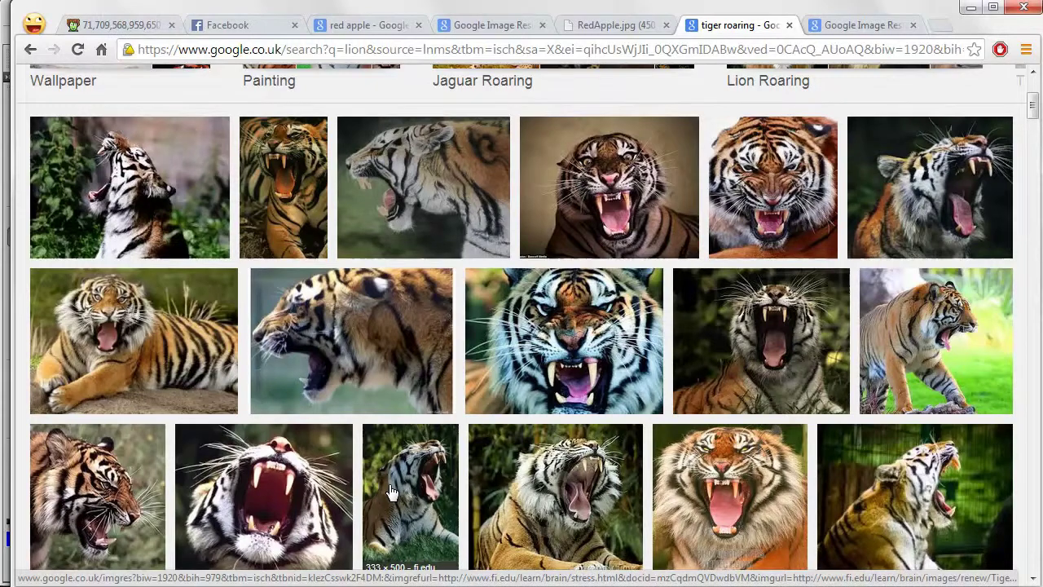
scroll(391, 492, "down", 1)
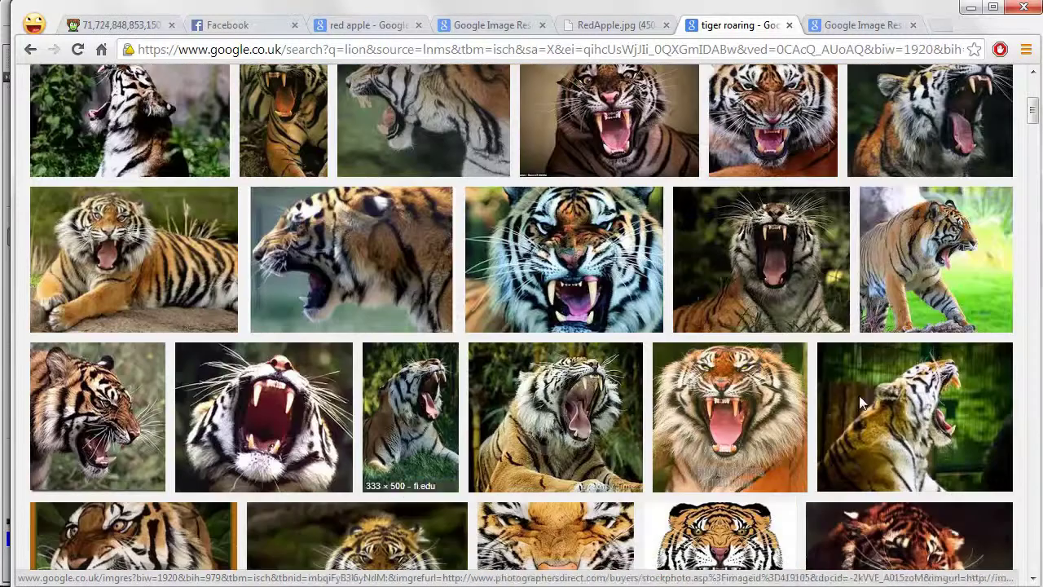
scroll(921, 397, "down", 1)
scroll(456, 438, "down", 1)
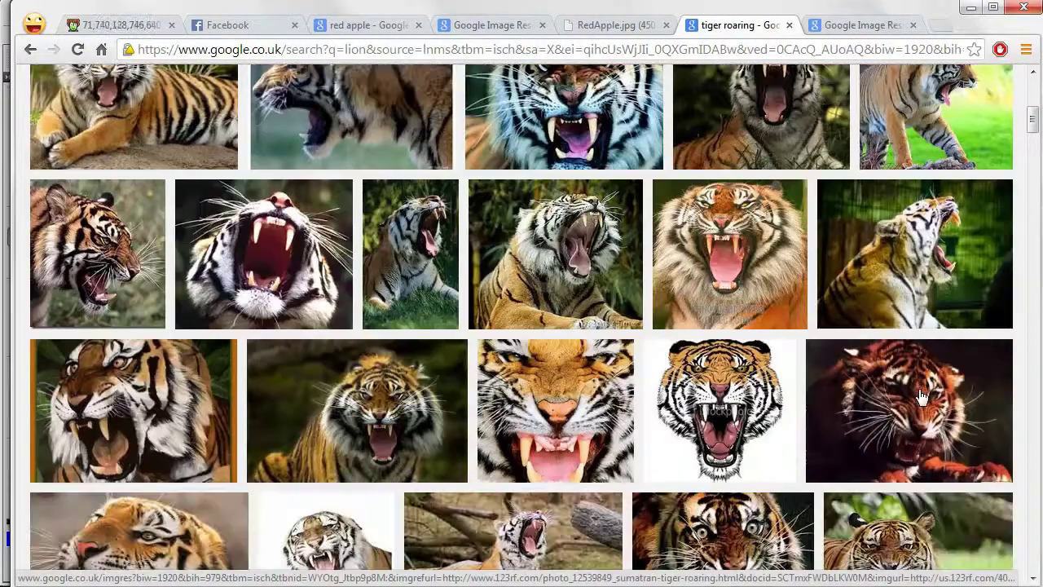
scroll(244, 383, "down", 1)
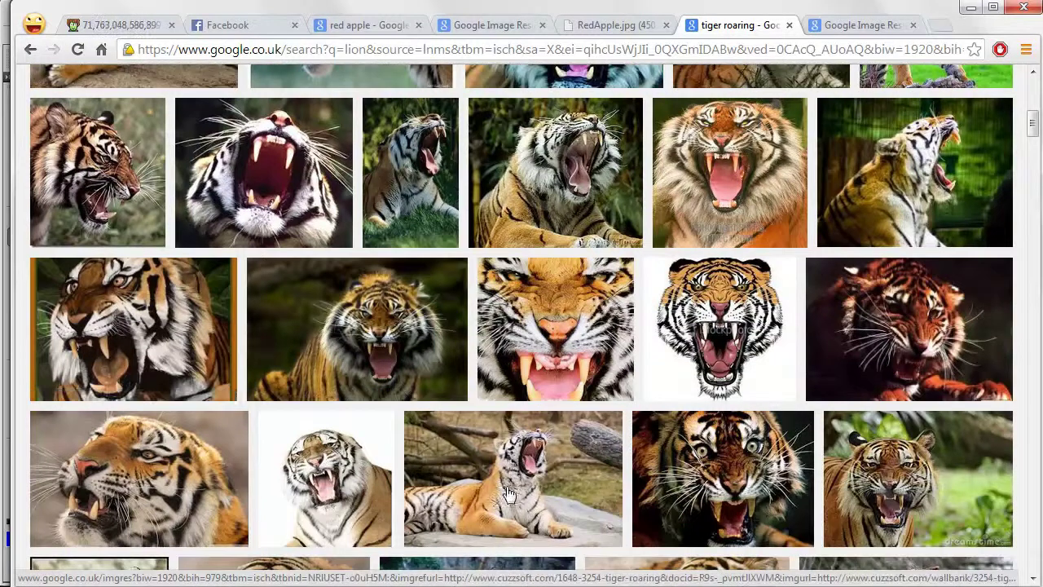
scroll(538, 481, "down", 1)
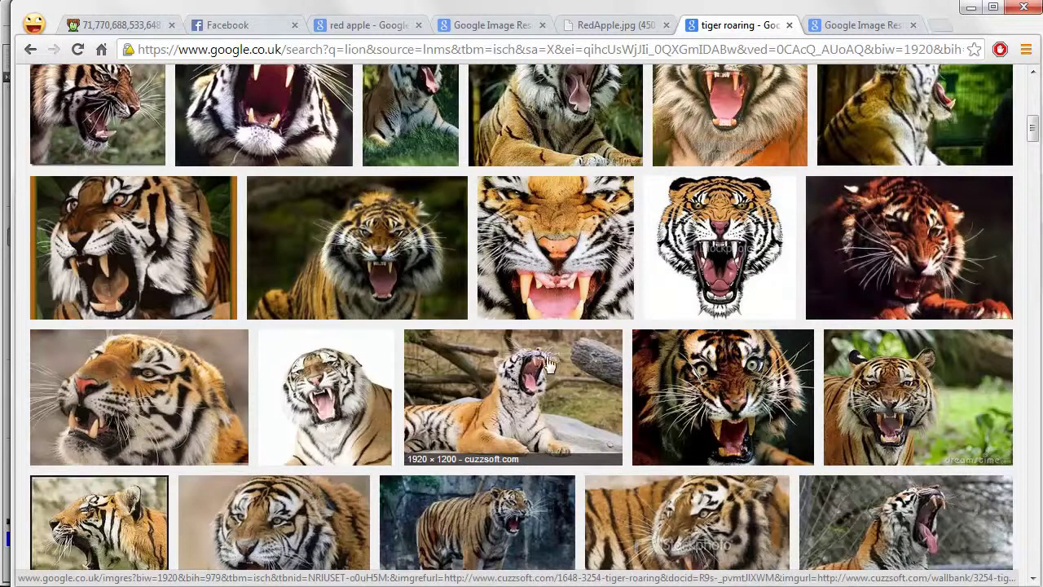
scroll(544, 376, "down", 1)
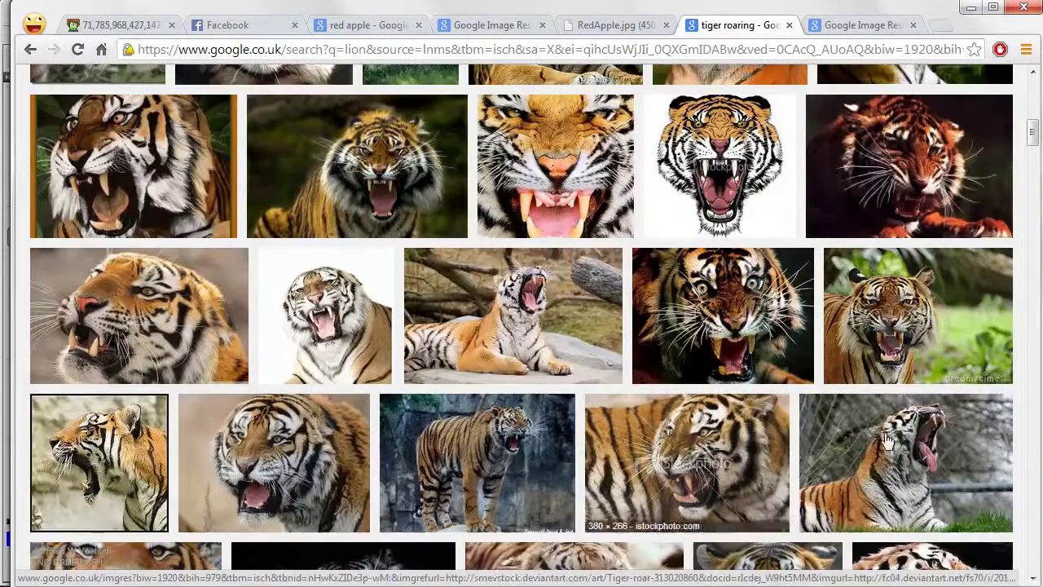
scroll(757, 407, "up", 3)
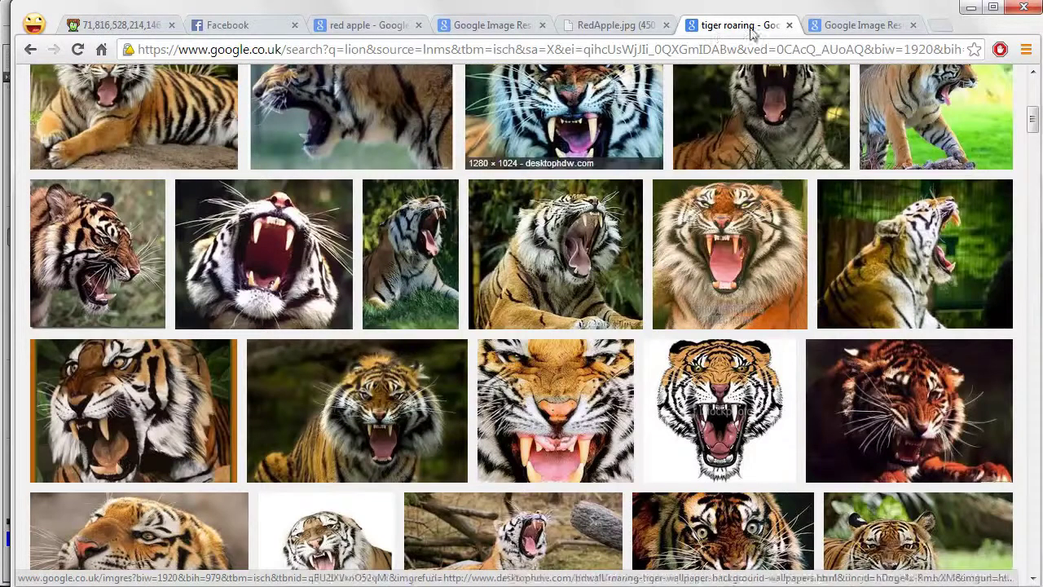
Copy the 333 × 500 roaring tiger image from the already opened fi.edu result and switch back to Photoshop.
left_click(835, 32)
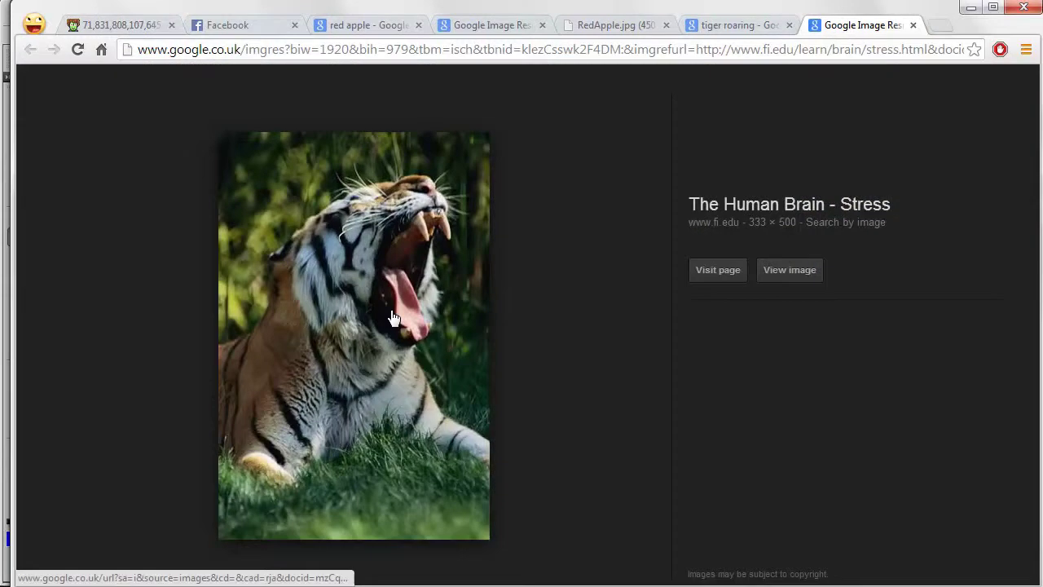
right_click(393, 317)
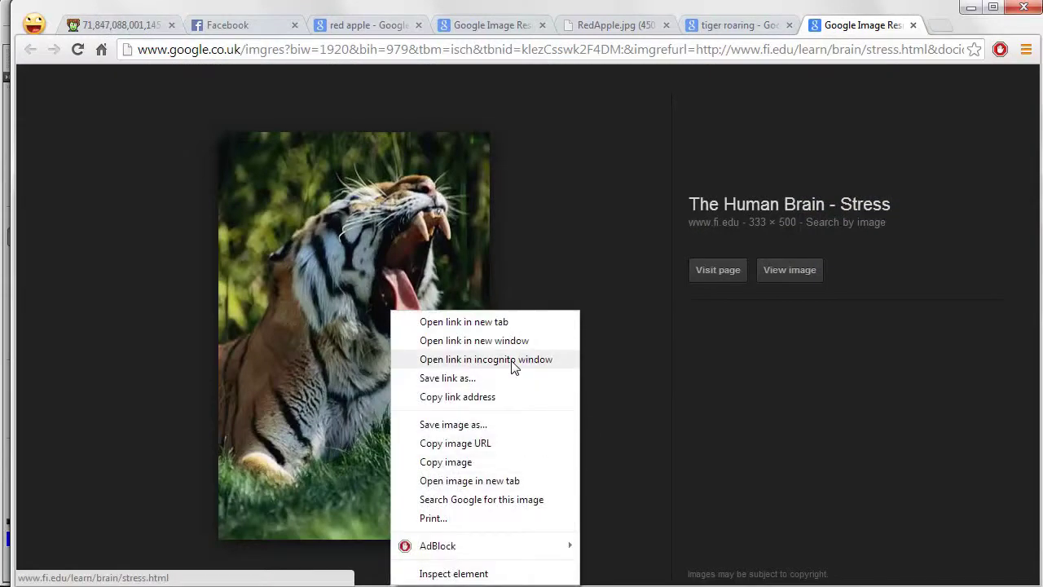
left_click(517, 468)
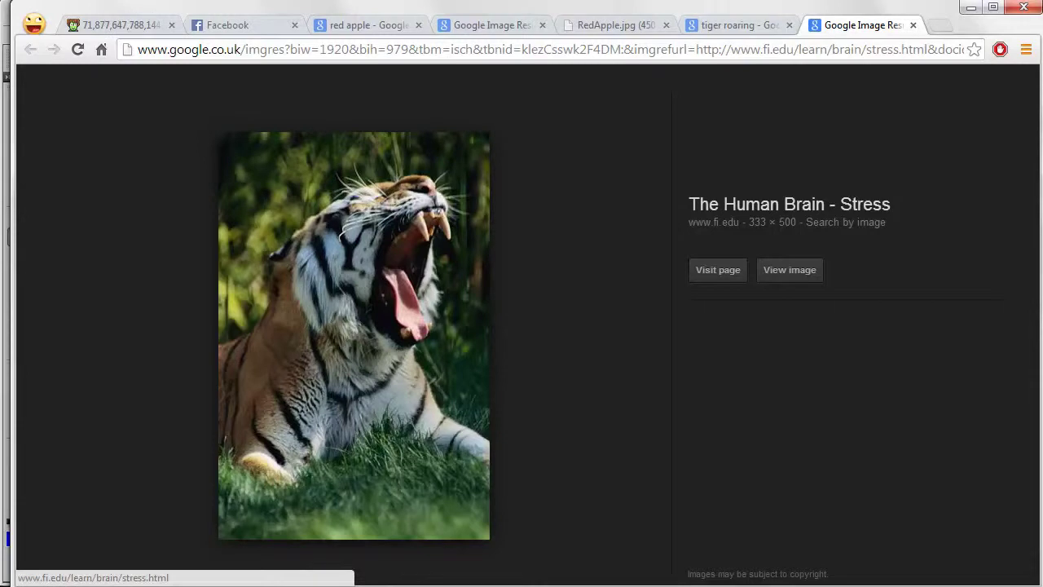
key("alt+Tab")
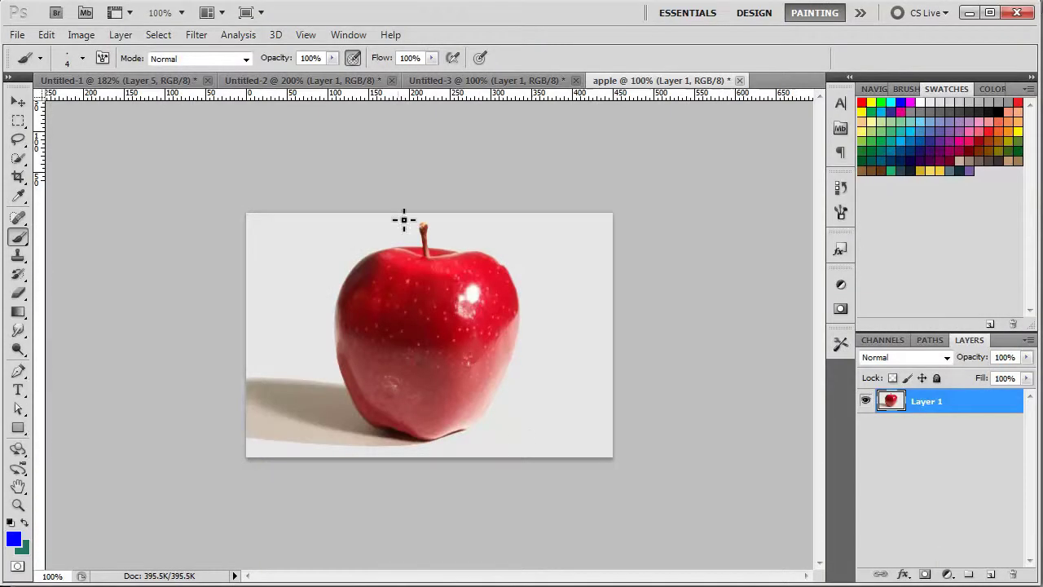
Create a transparent 333 × 500 pixel document from the Clipboard preset and paste the copied tiger image into it.
left_click(18, 35)
mouse_move(46, 37)
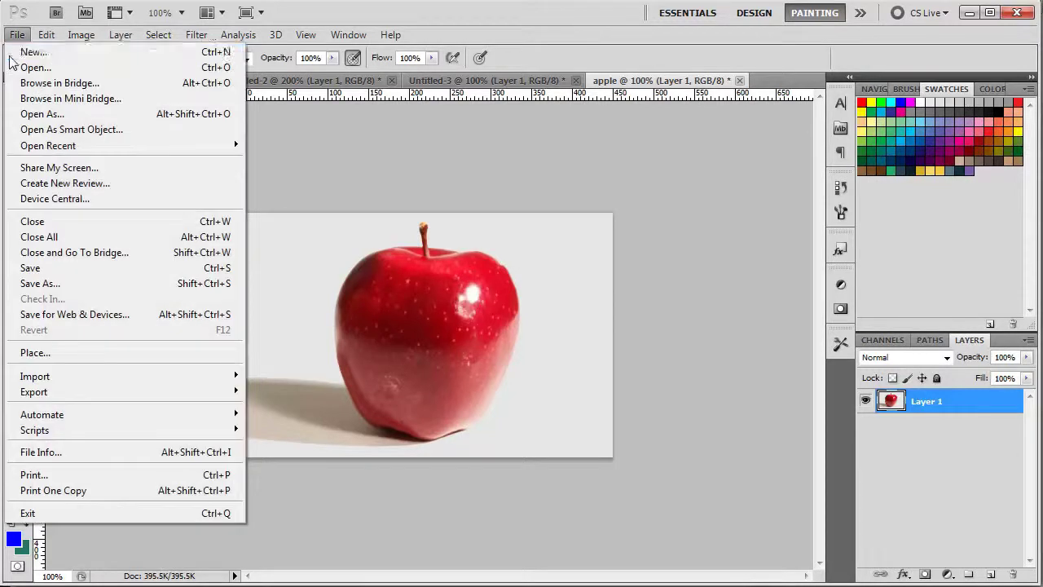
left_click(11, 52)
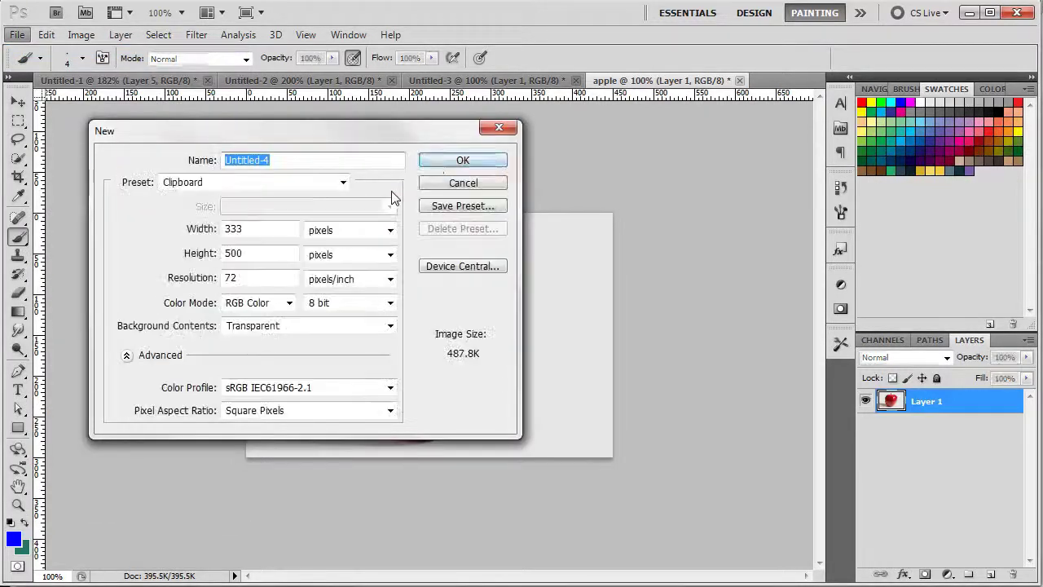
left_click(472, 161)
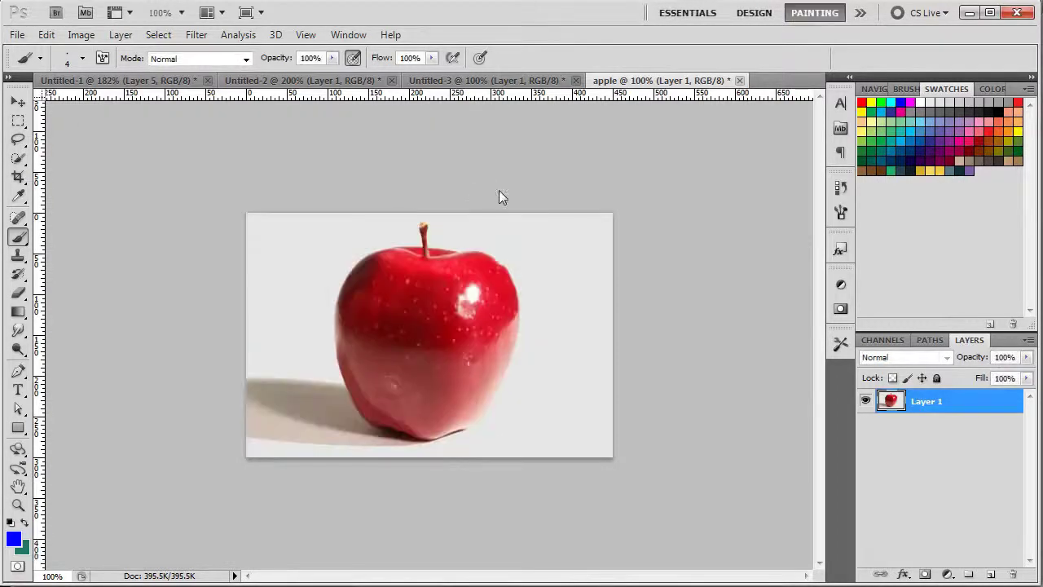
left_click(39, 32)
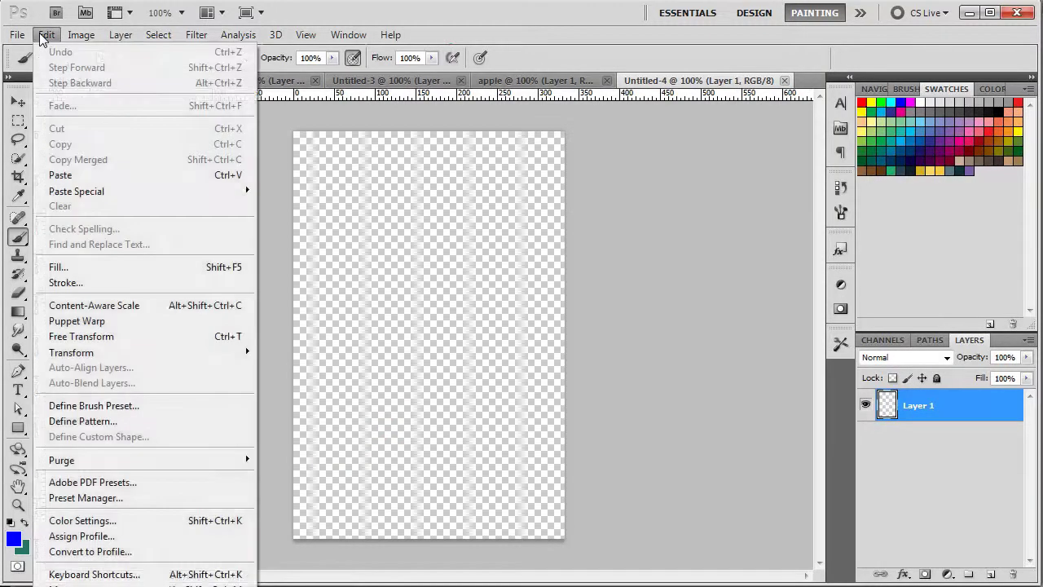
left_click(127, 177)
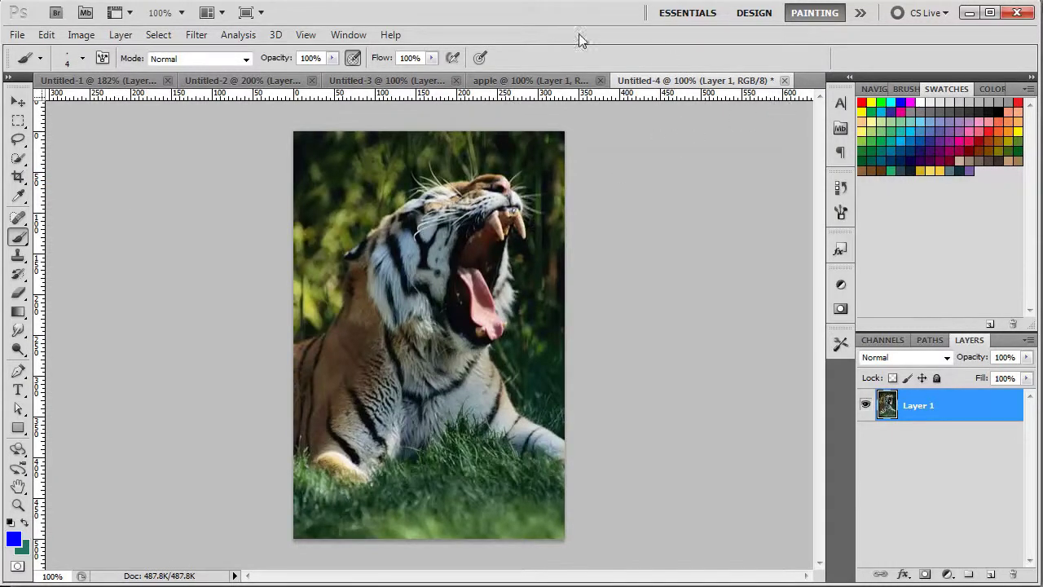
Show the Navigator and apply the Sharpen filter once to the tiger image.
left_click(348, 35)
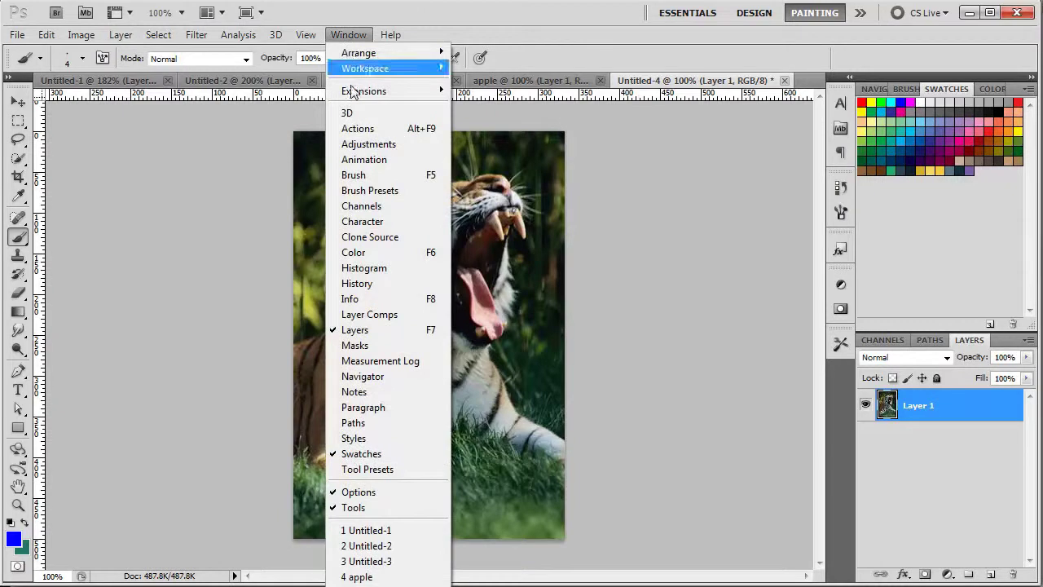
left_click(425, 377)
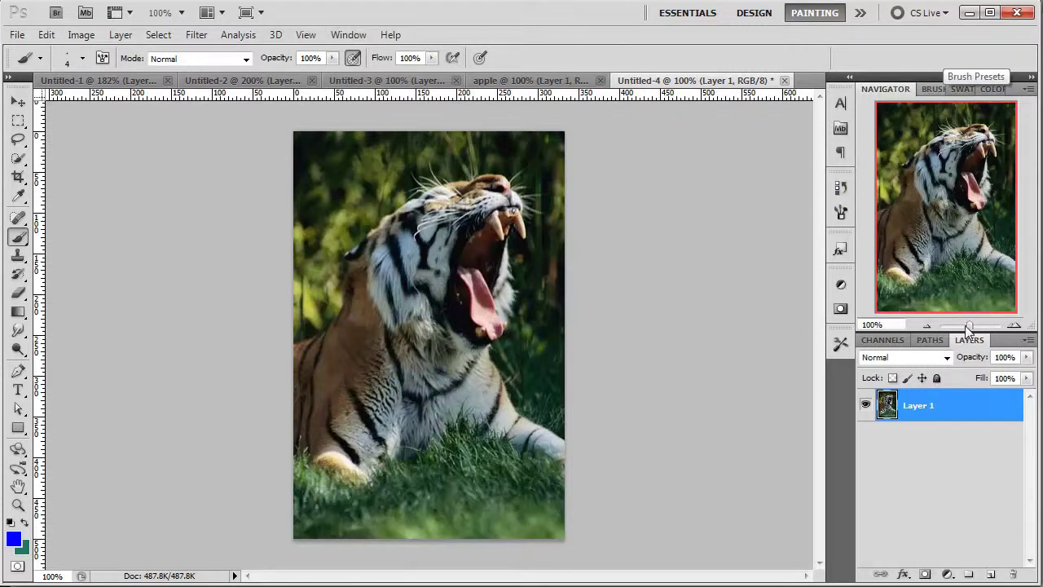
left_click_drag(967, 325, 978, 324)
left_click_drag(963, 185, 994, 155)
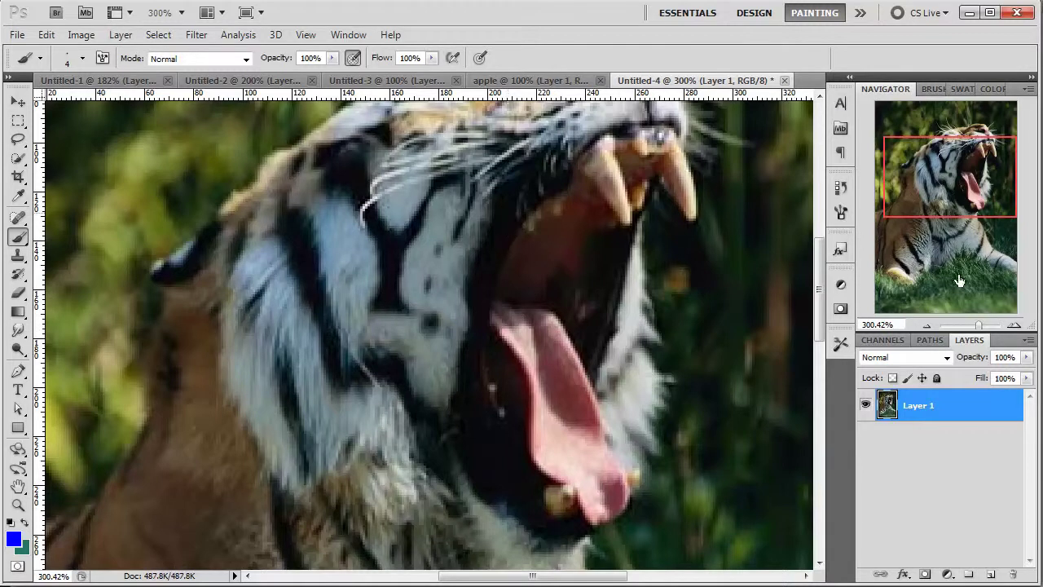
left_click_drag(982, 321, 977, 326)
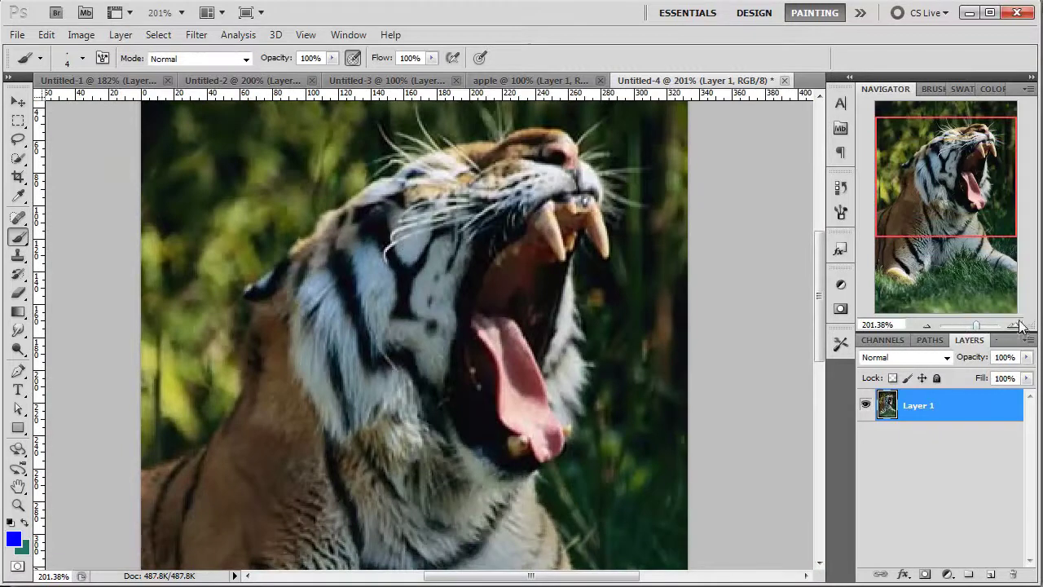
left_click(1014, 325)
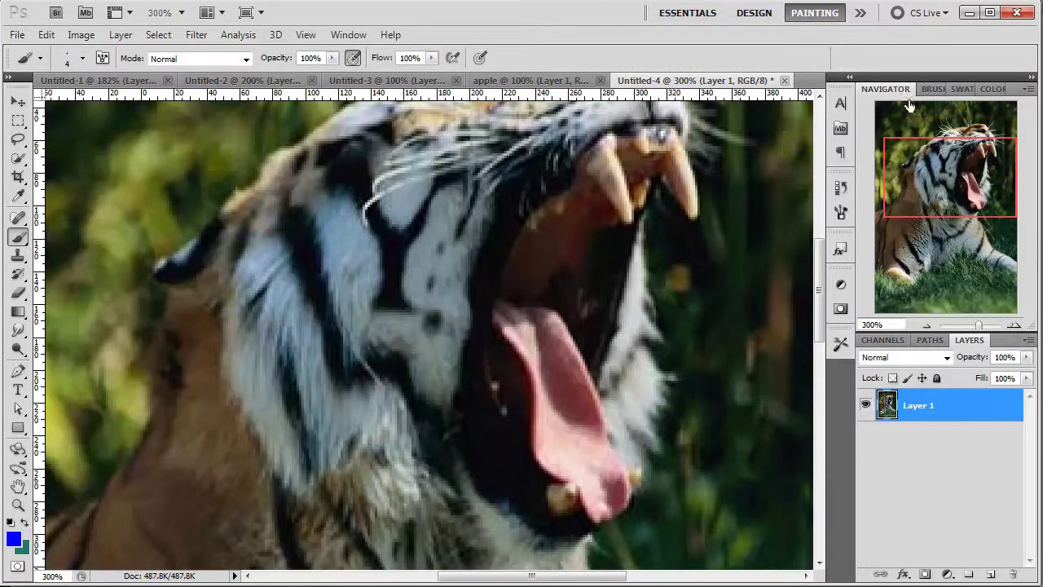
left_click_drag(976, 182, 986, 180)
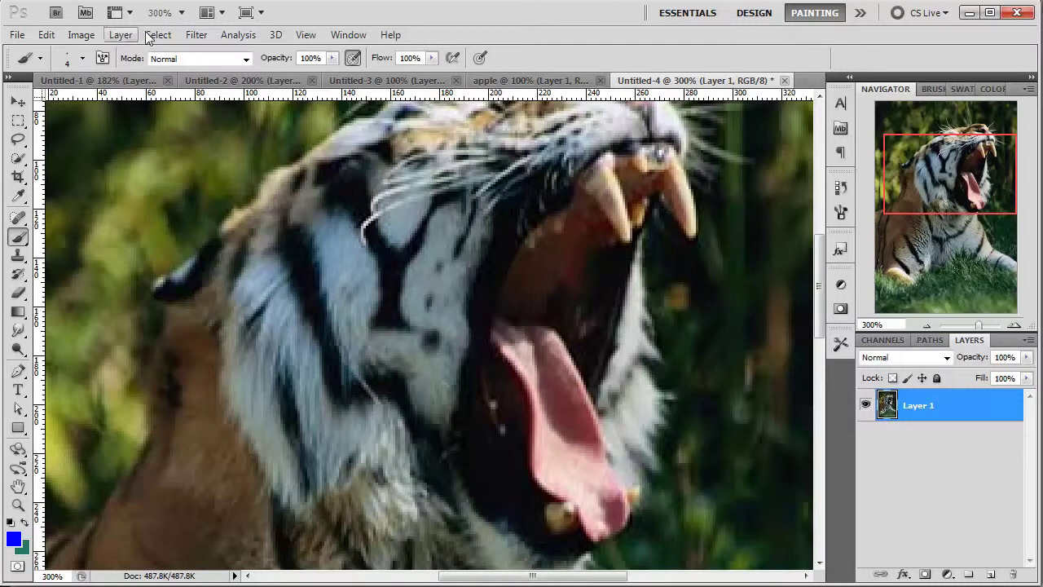
left_click(196, 35)
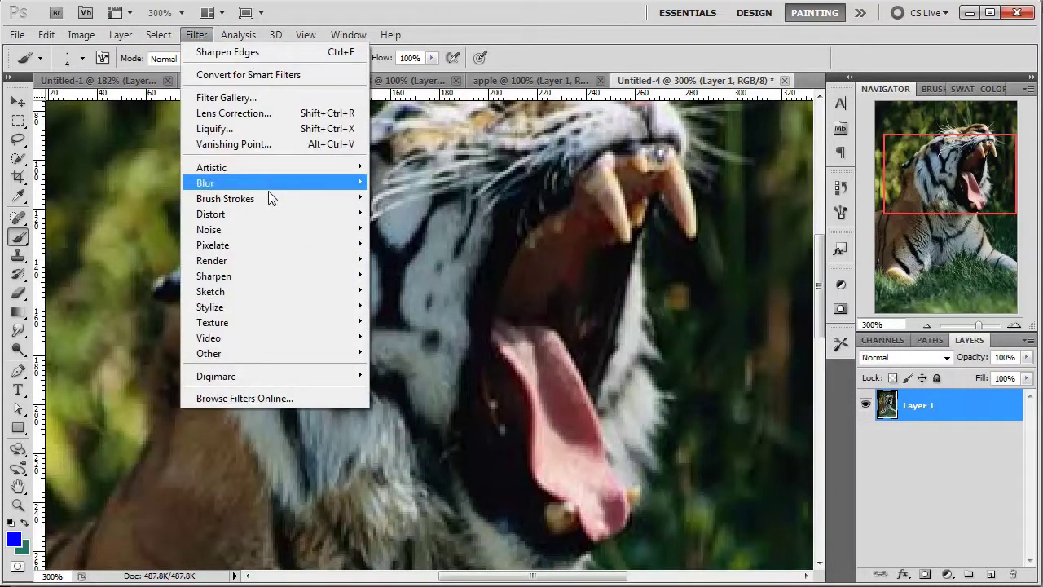
mouse_move(286, 277)
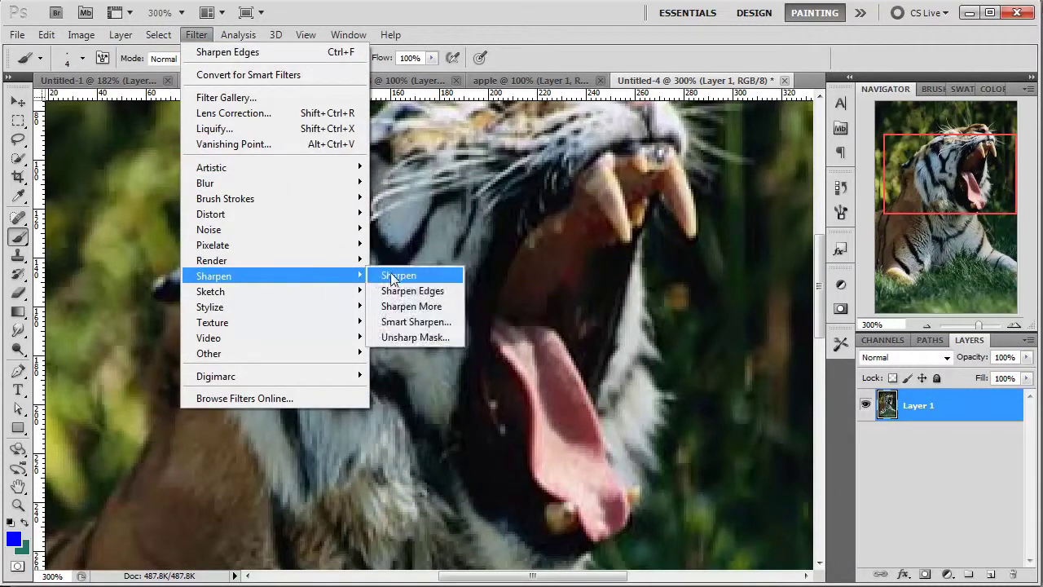
left_click(395, 276)
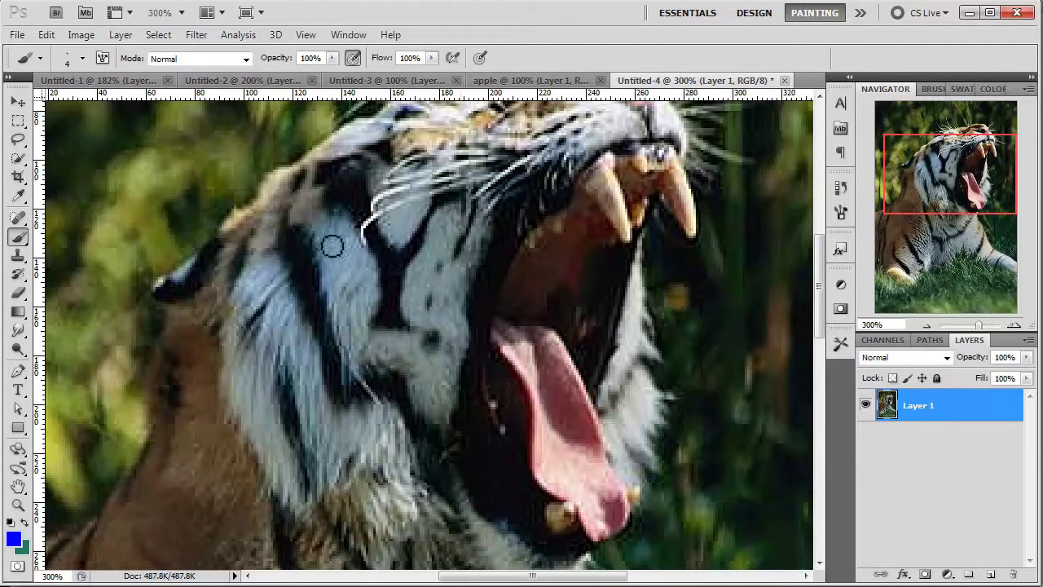
Select the tiger's open mouth, including fangs and tongue, by tracing its outline with the Magnetic Lasso tool.
left_click(22, 141)
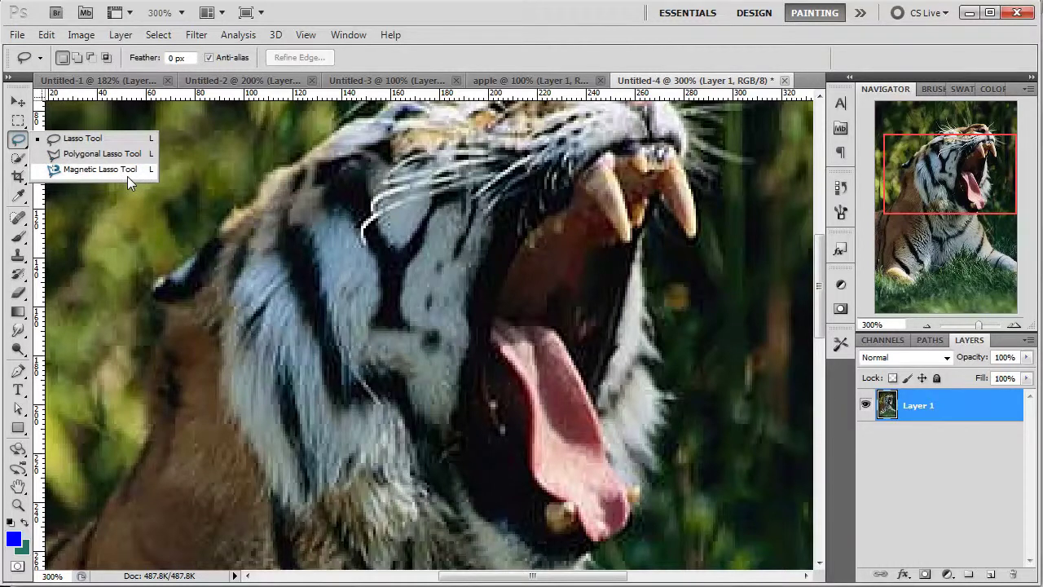
left_click(86, 169)
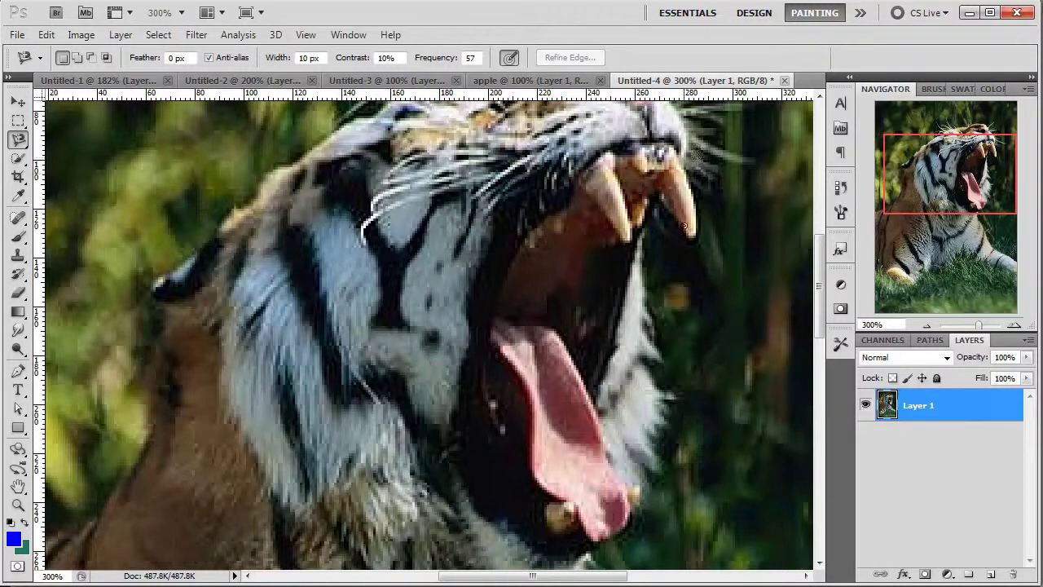
left_click(687, 151)
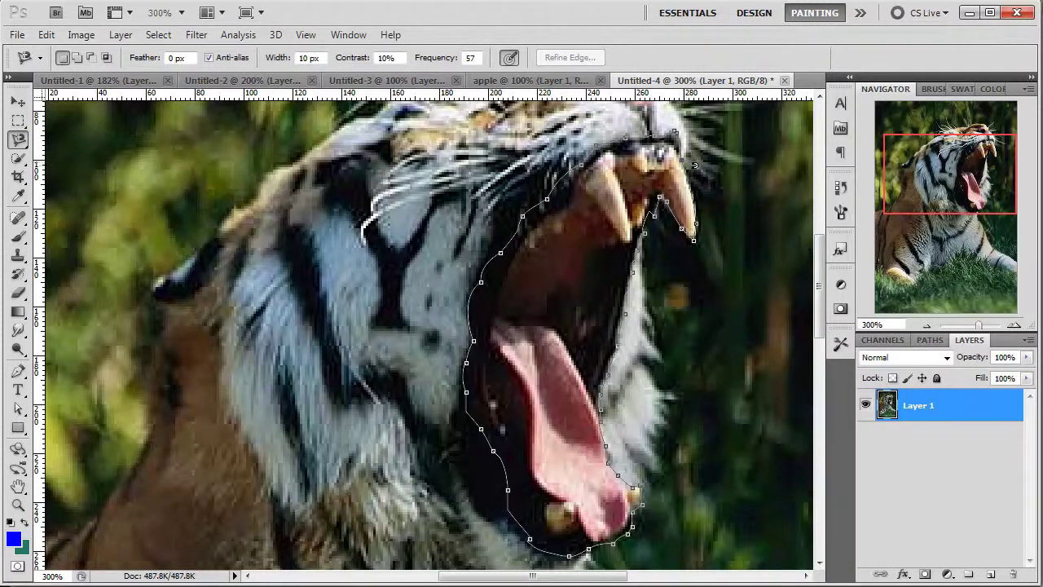
left_click(680, 123)
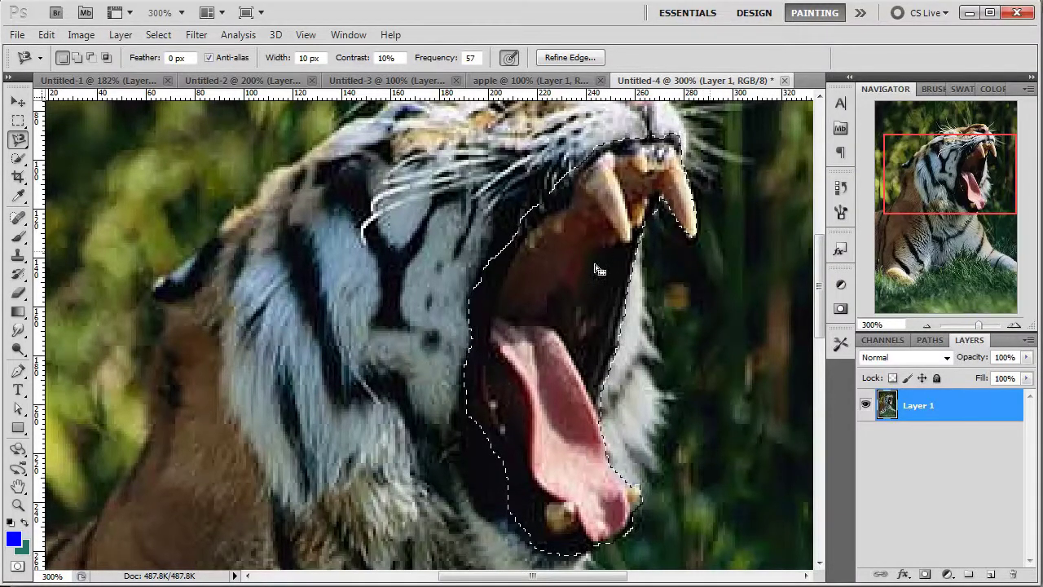
Copy the selected tiger mouth and paste it into the apple document as a new layer.
left_click(46, 35)
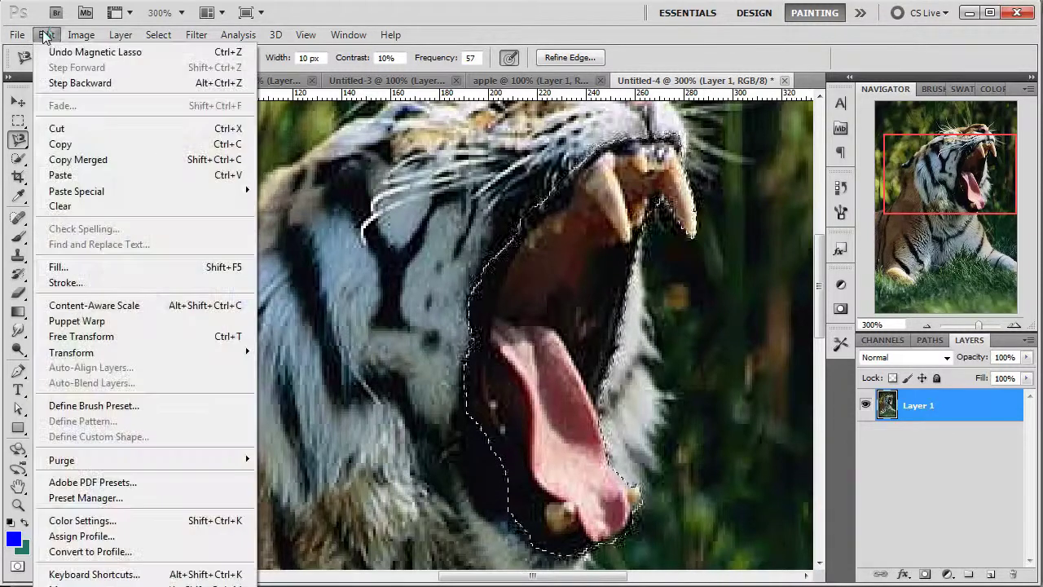
left_click(66, 146)
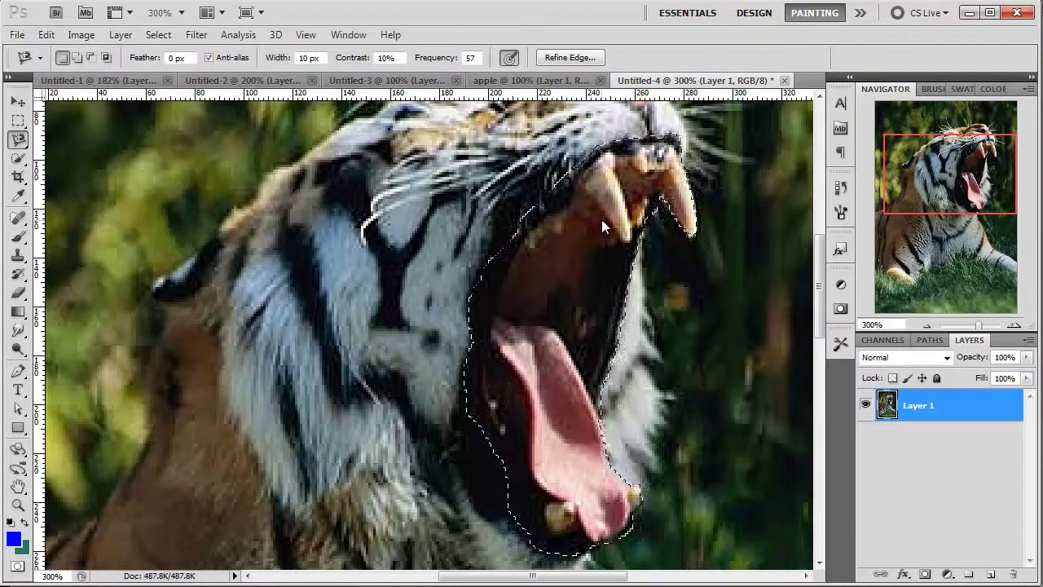
left_click(487, 82)
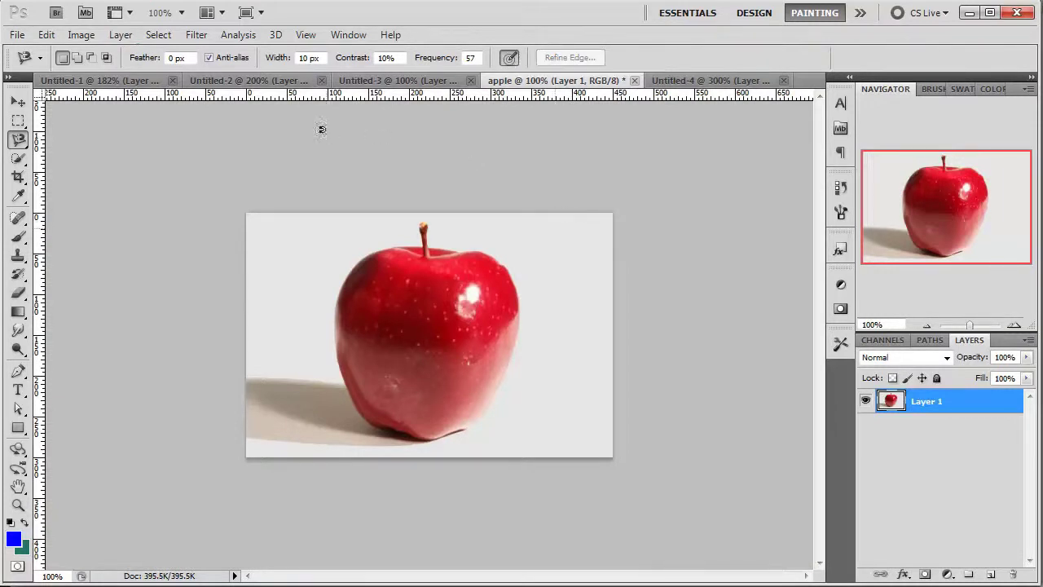
left_click(46, 37)
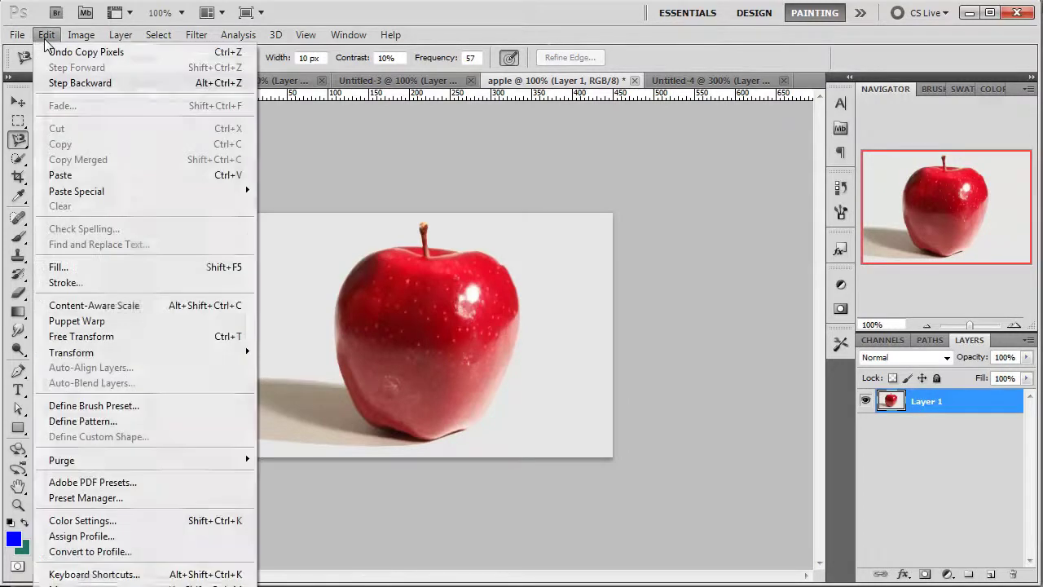
left_click(112, 175)
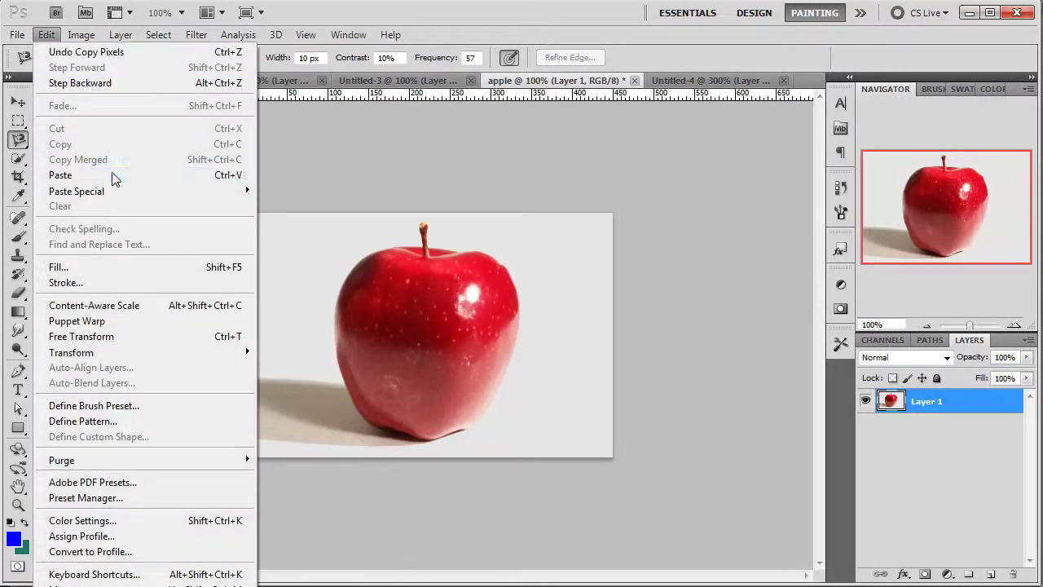
left_click(45, 35)
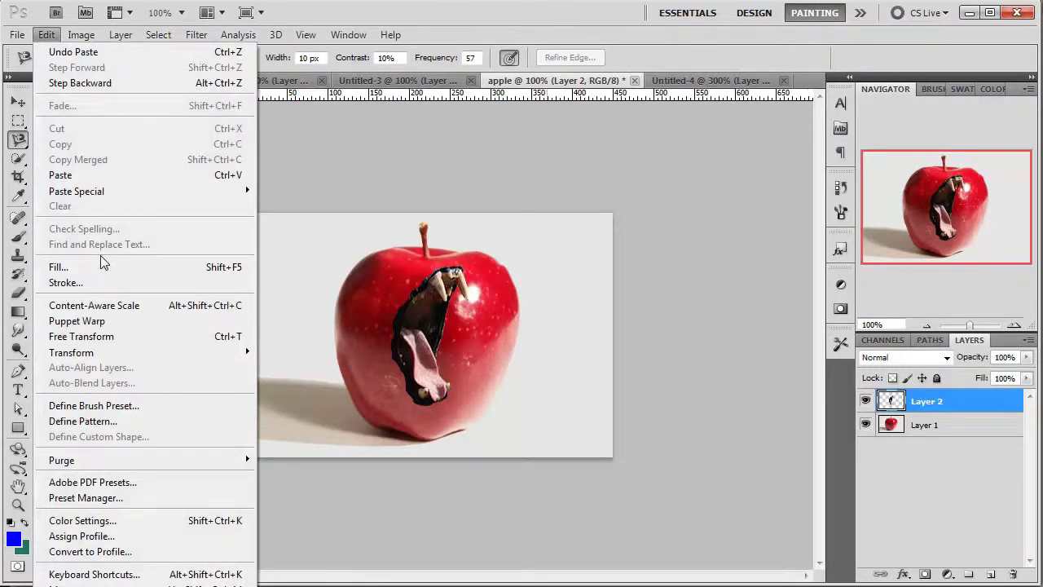
left_click(49, 36)
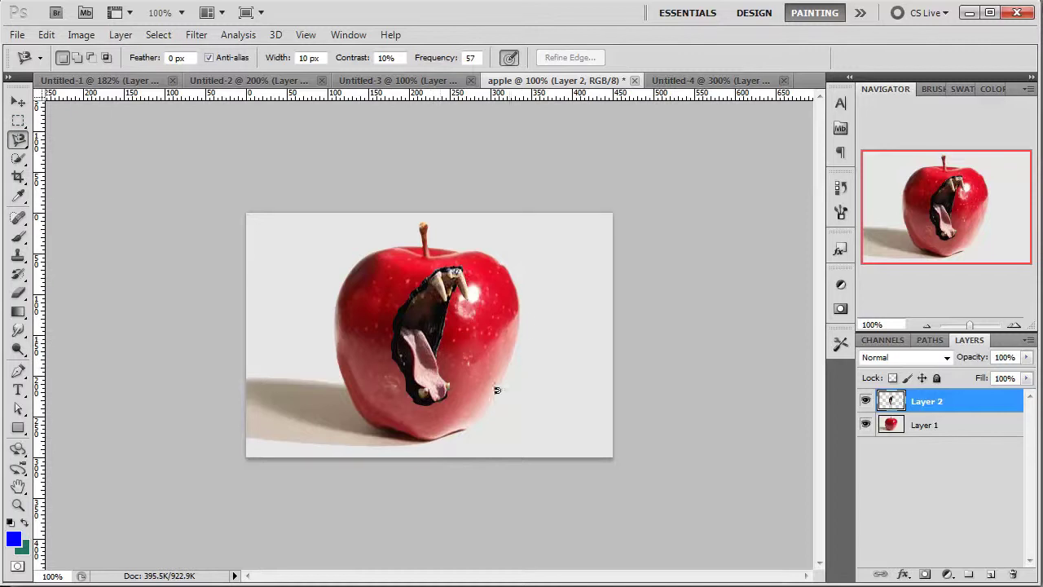
Use Free Transform to move the pasted mouth onto the apple's right edge, centred at about X 292, Y 165.5 px.
left_click(19, 124)
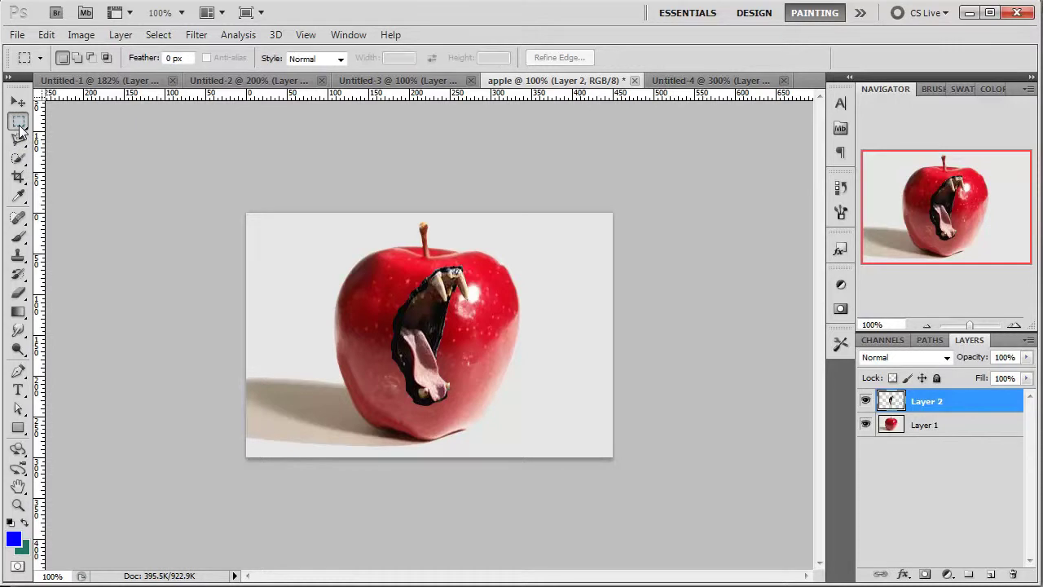
right_click(427, 324)
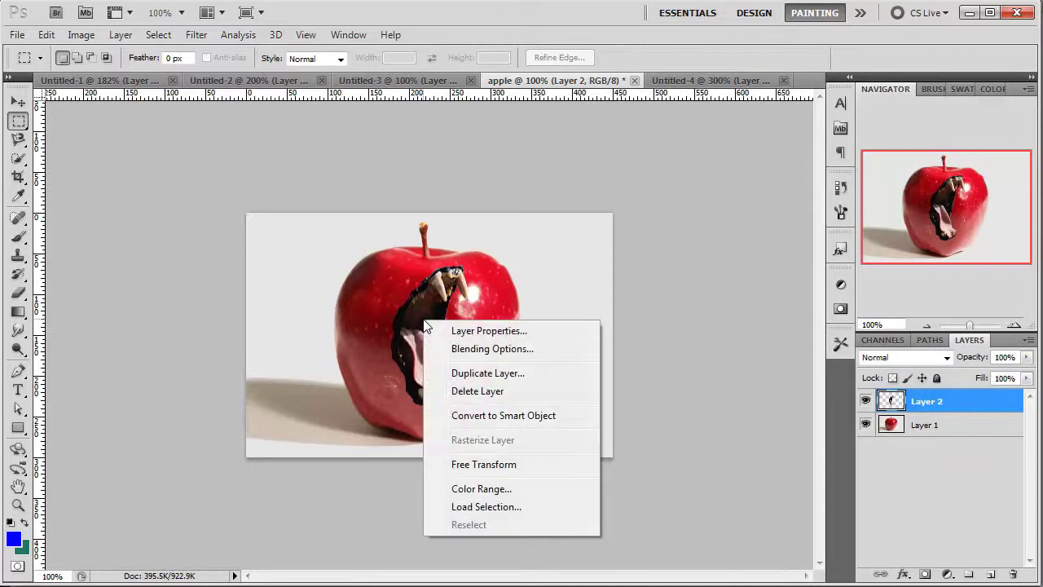
left_click(527, 465)
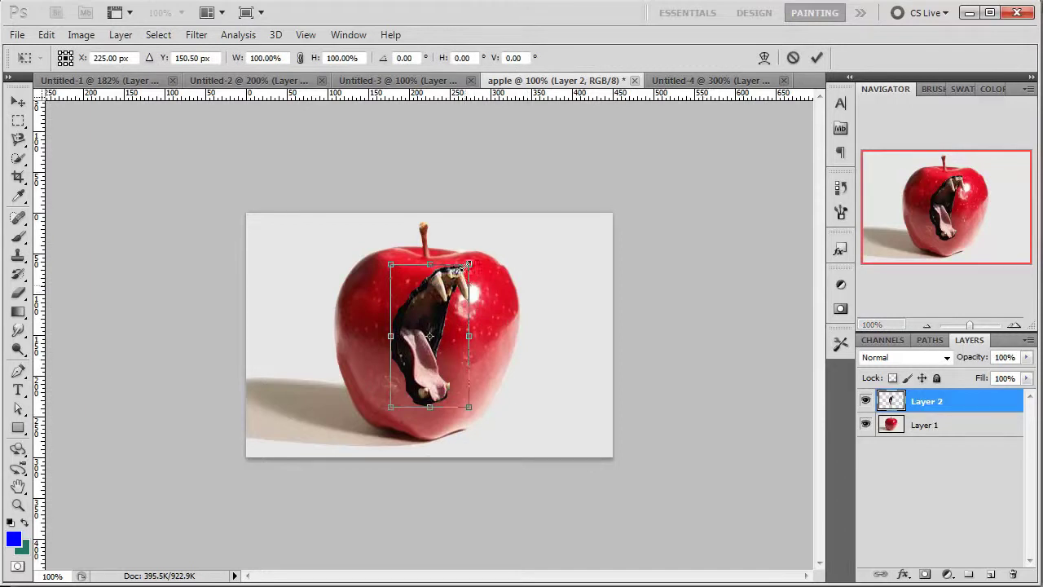
left_click_drag(446, 298, 452, 298)
key("Return")
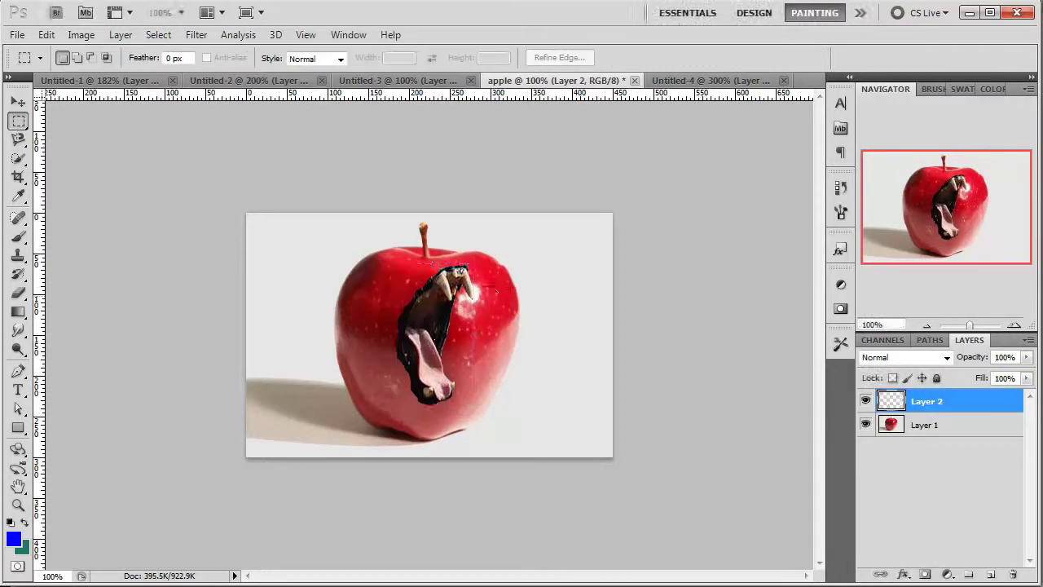
right_click(431, 304)
left_click(500, 450)
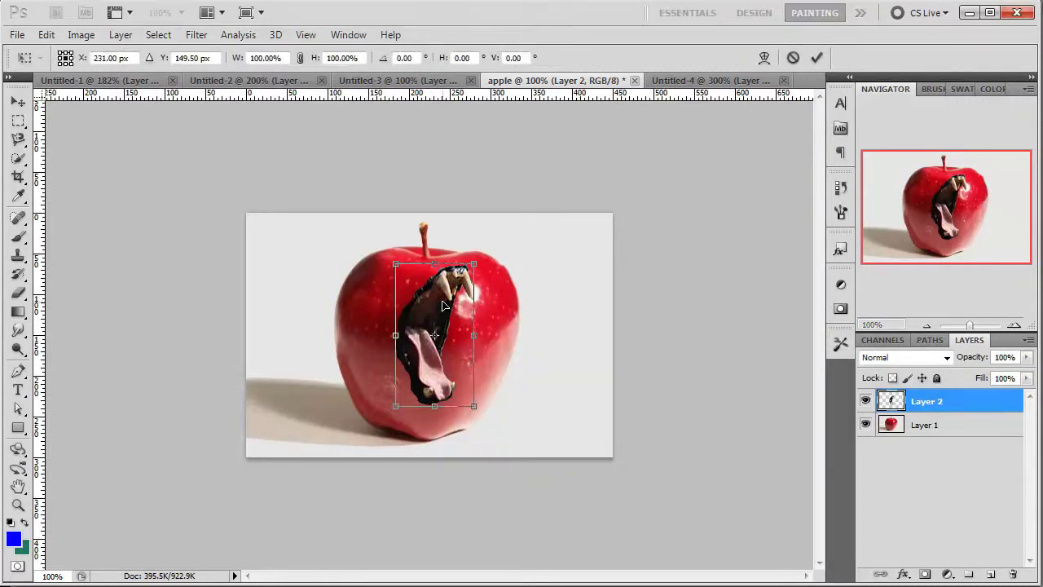
left_click_drag(440, 310, 488, 326)
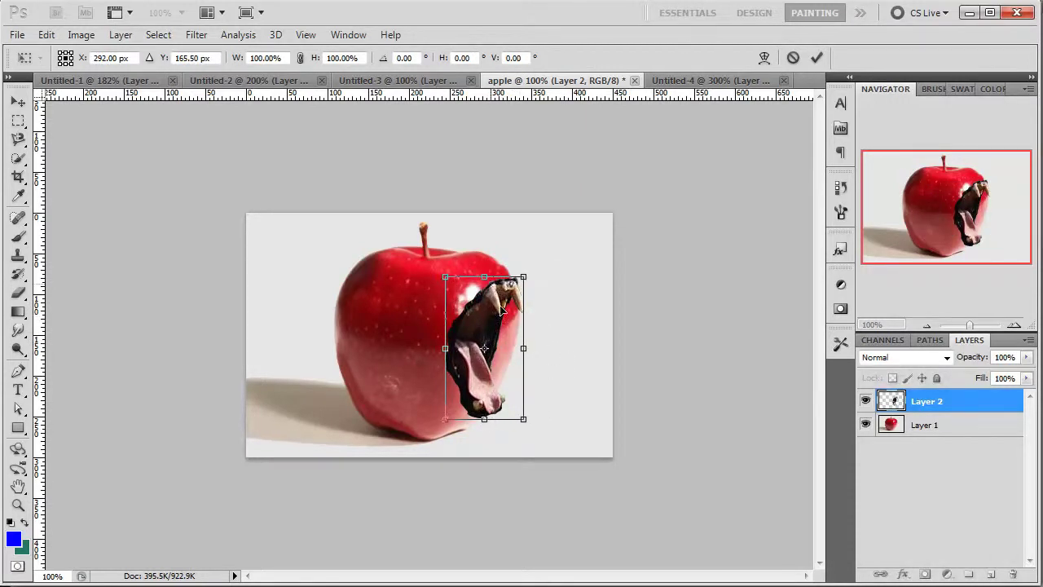
Widen the mouth to about 140.6%, rotate it about -5.1°, and position it at about X 306.5, Y 168.5 px on the apple's right side.
mouse_move(541, 349)
left_mouse_down()
mouse_move(568, 349)
mouse_move(558, 348)
left_mouse_up()
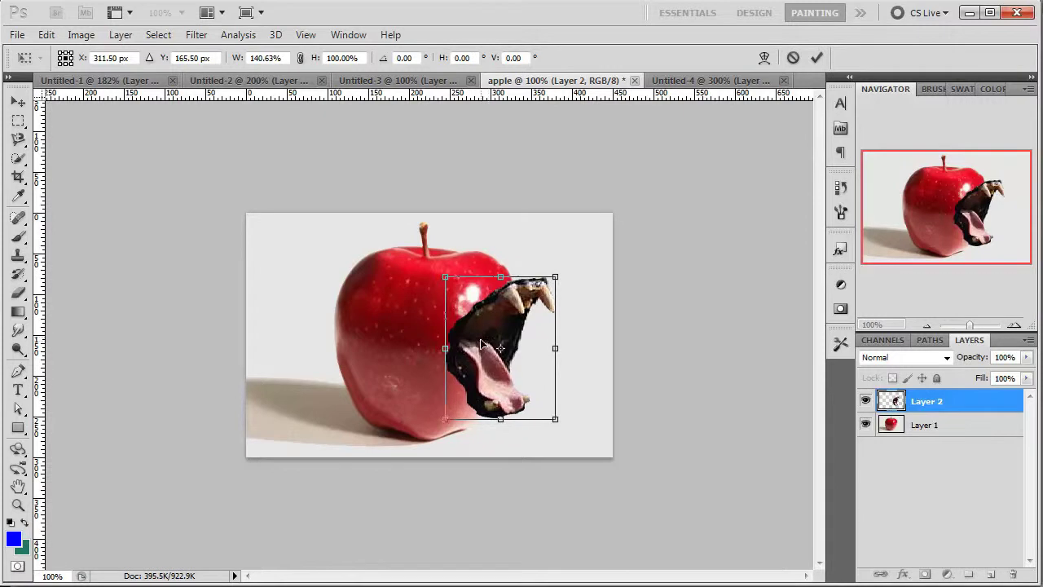
left_click_drag(480, 344, 474, 348)
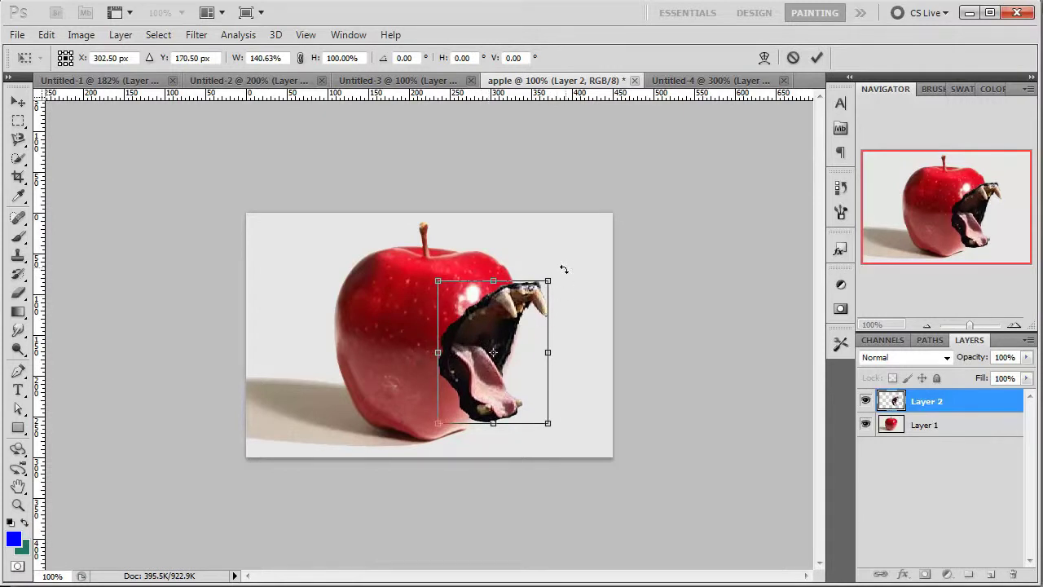
left_click_drag(564, 269, 563, 269)
left_click_drag(477, 341, 492, 336)
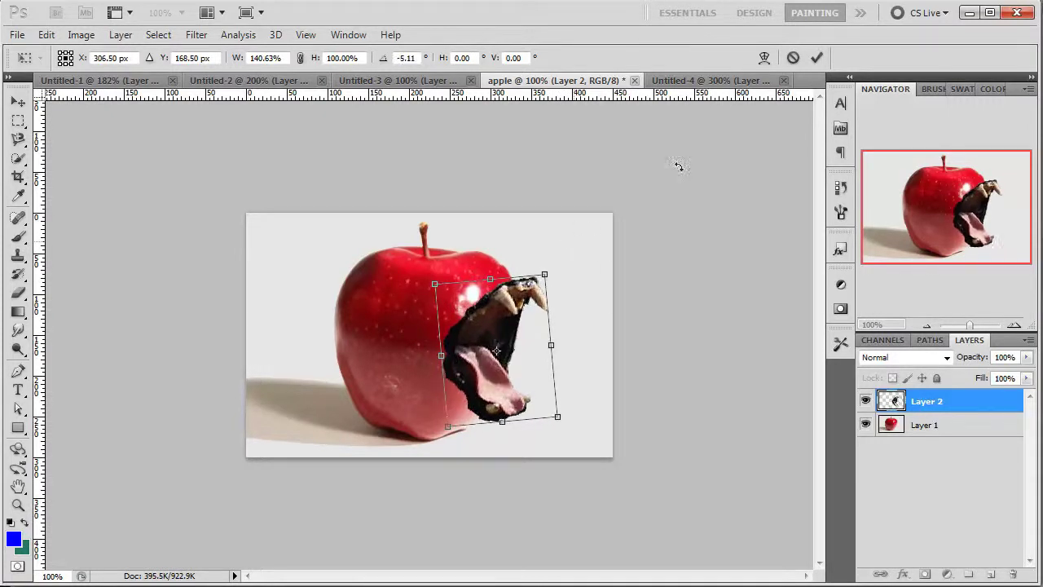
left_click(817, 57)
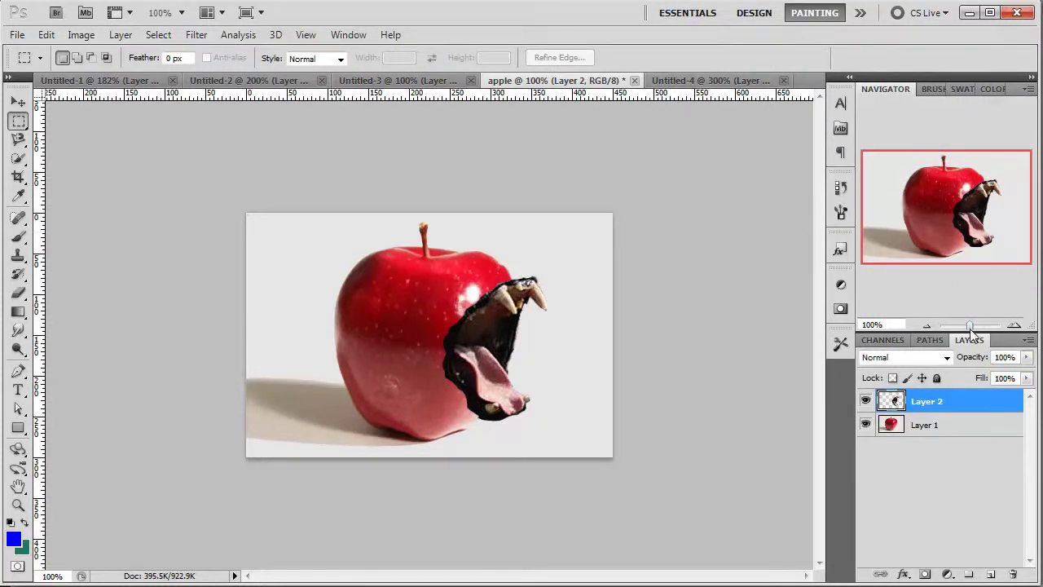
Apply the Sharpen Edges filter to the apple layer, Layer 1.
left_click_drag(971, 327, 982, 327)
left_click_drag(911, 203, 929, 193)
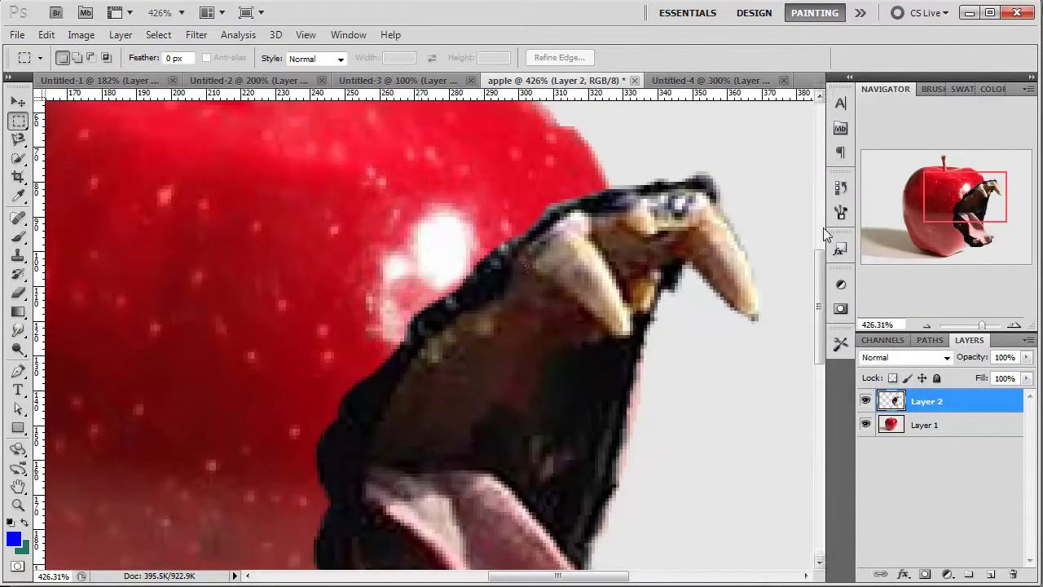
left_click(923, 428)
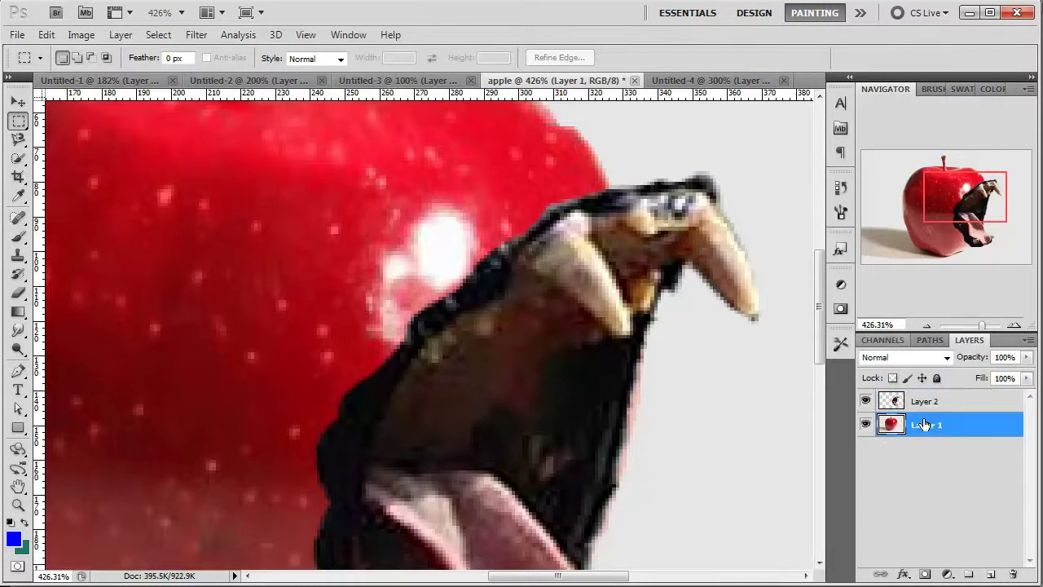
left_click(198, 34)
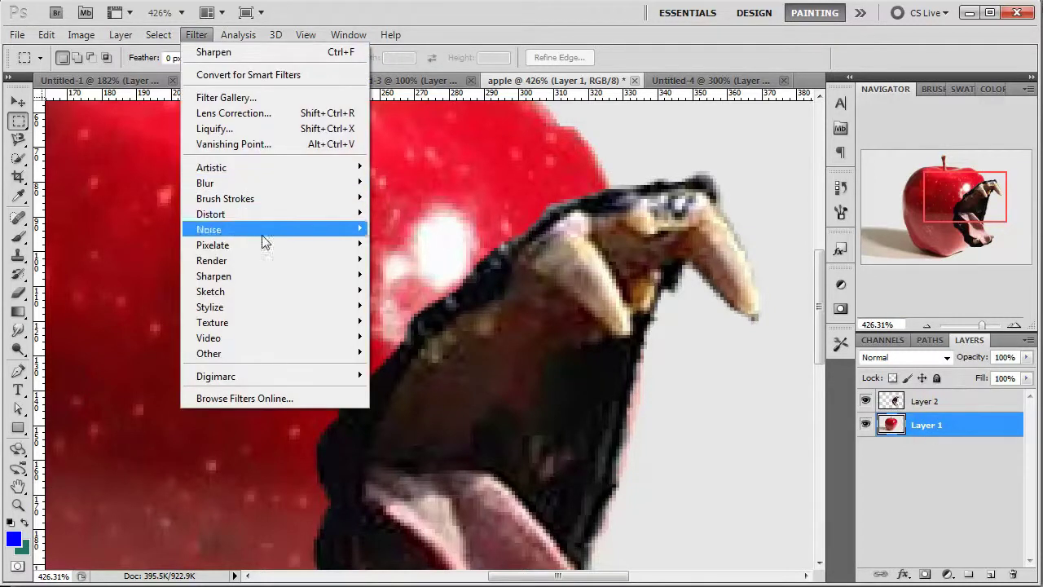
mouse_move(275, 277)
left_click(452, 291)
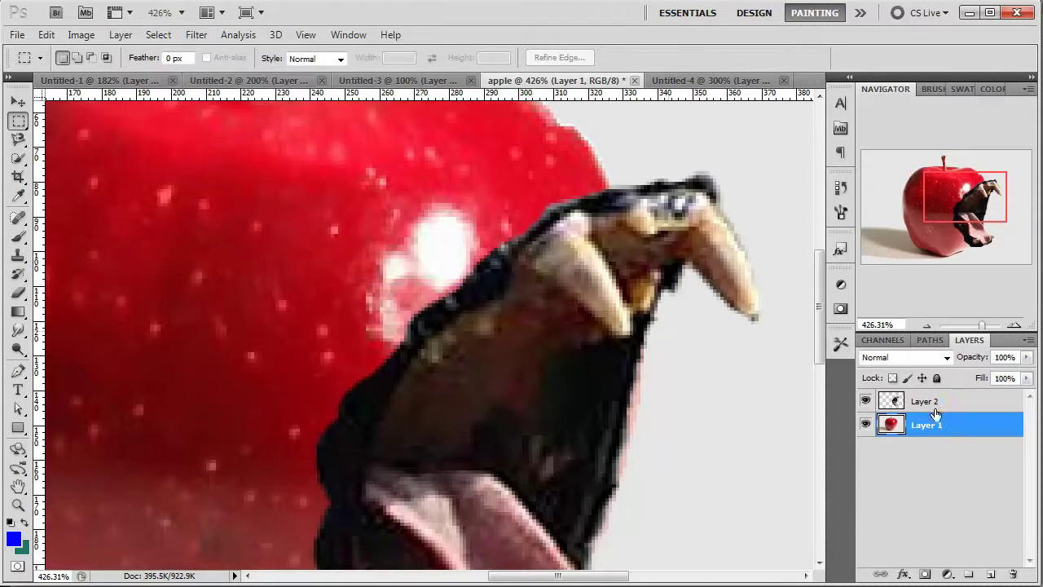
left_click(196, 35)
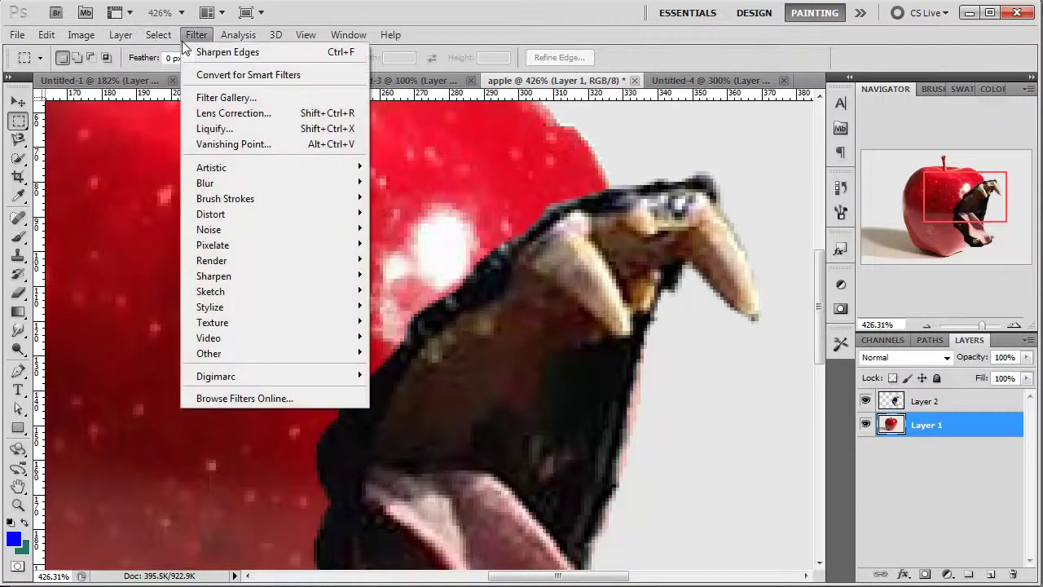
mouse_move(324, 277)
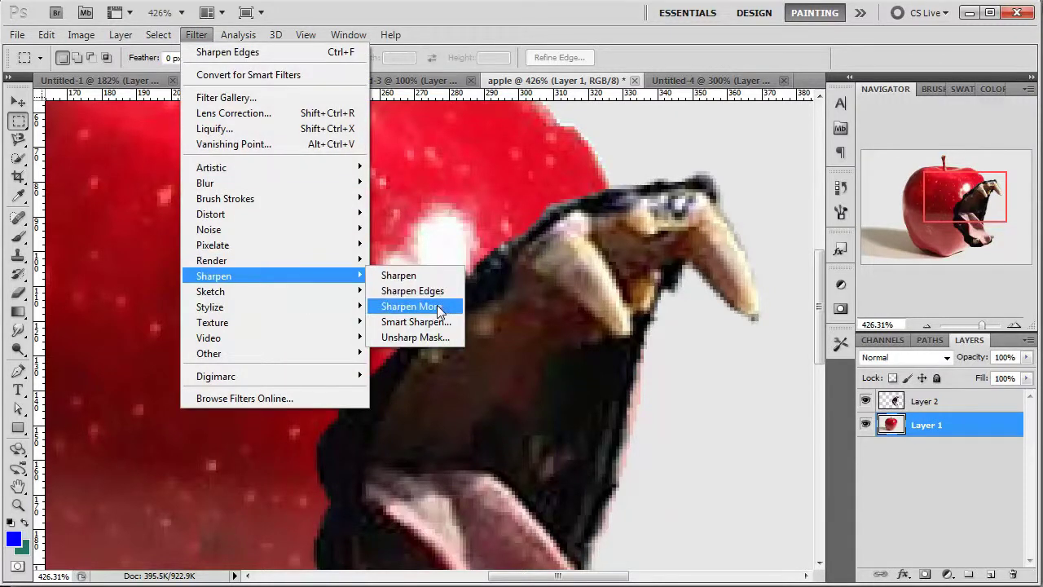
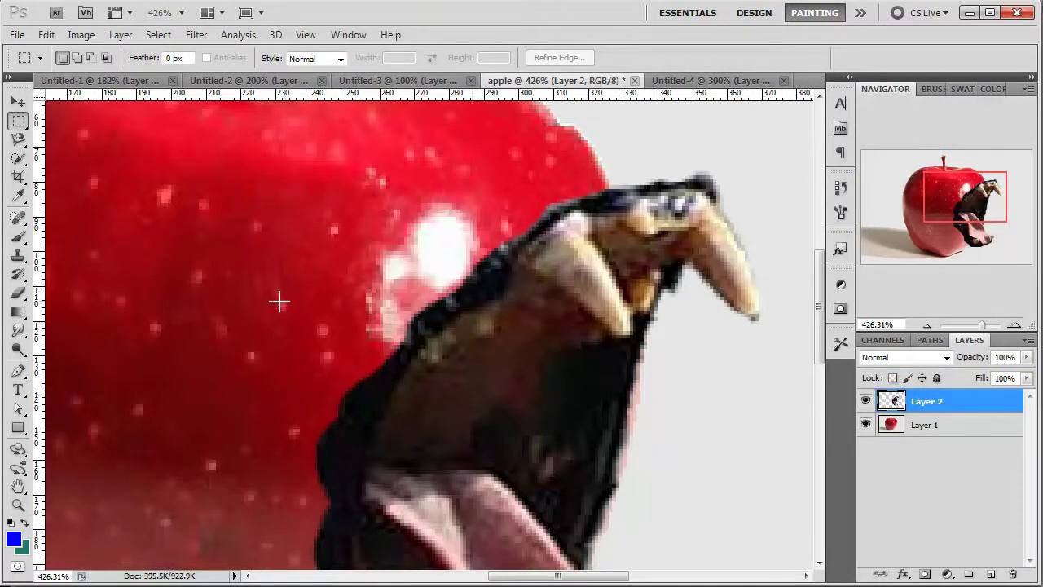
Try erasing the black rim at the back of the mouth on Layer 2 with a 38 px eraser at 46% hardness.
left_click(18, 292)
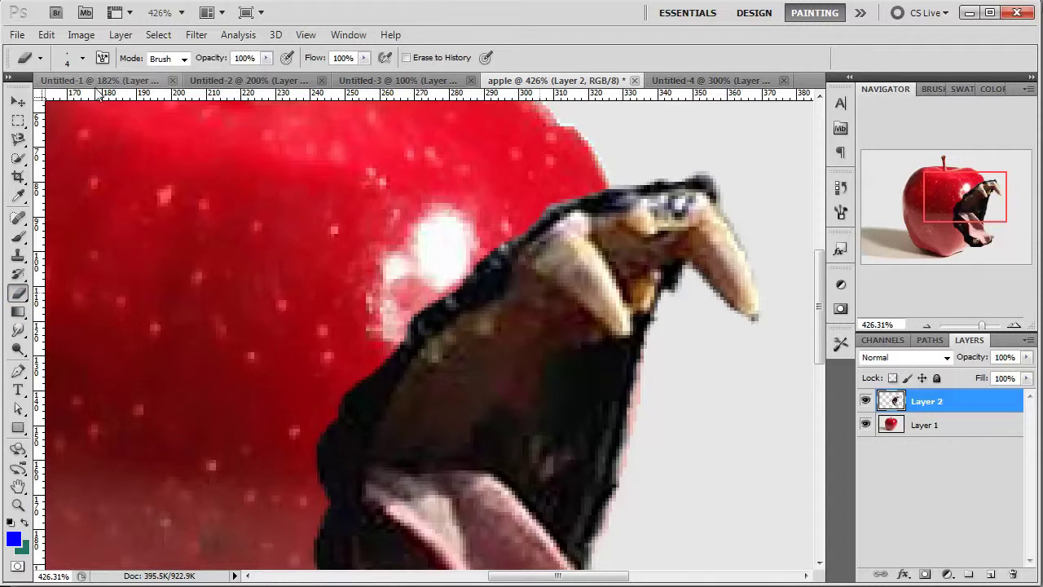
right_click(342, 208)
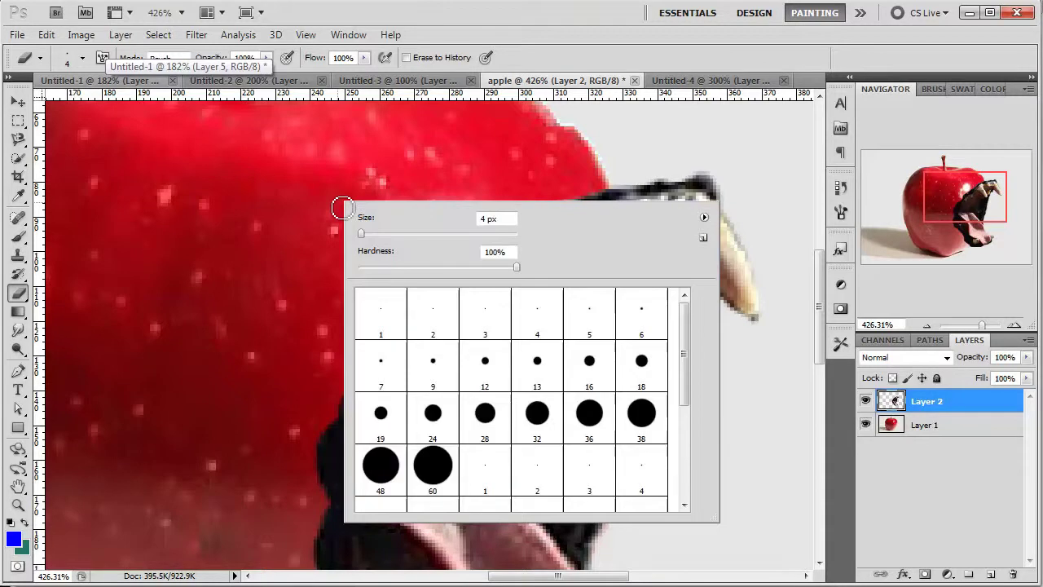
left_click_drag(367, 237, 383, 238)
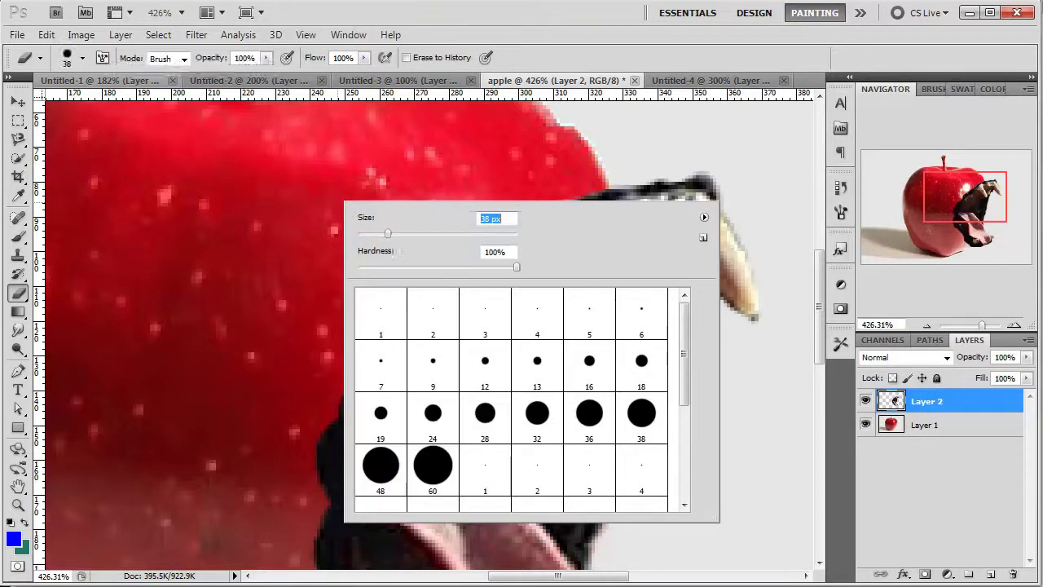
left_click_drag(434, 269, 430, 269)
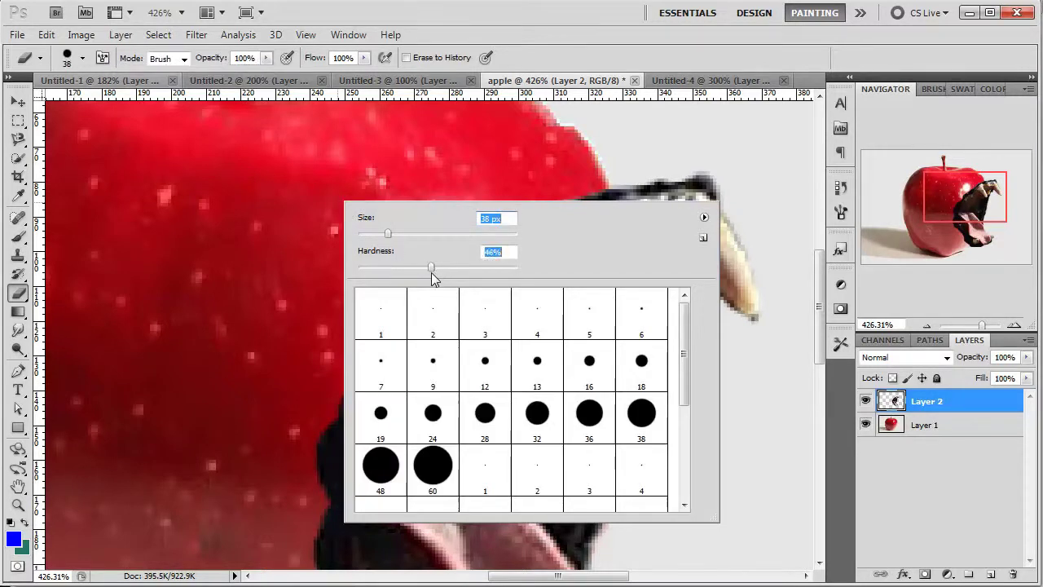
key("Return")
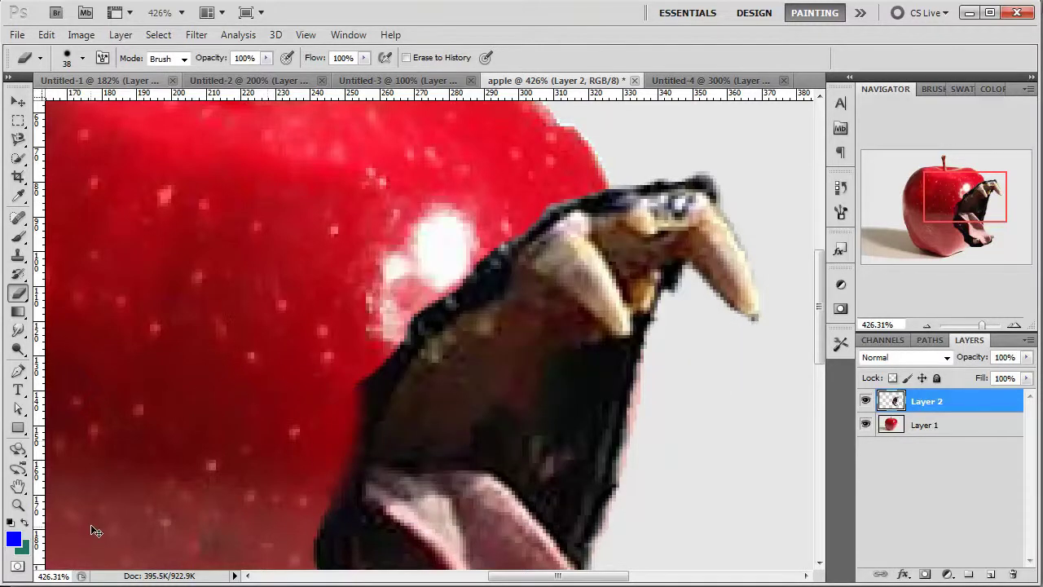
left_click_drag(363, 381, 324, 514)
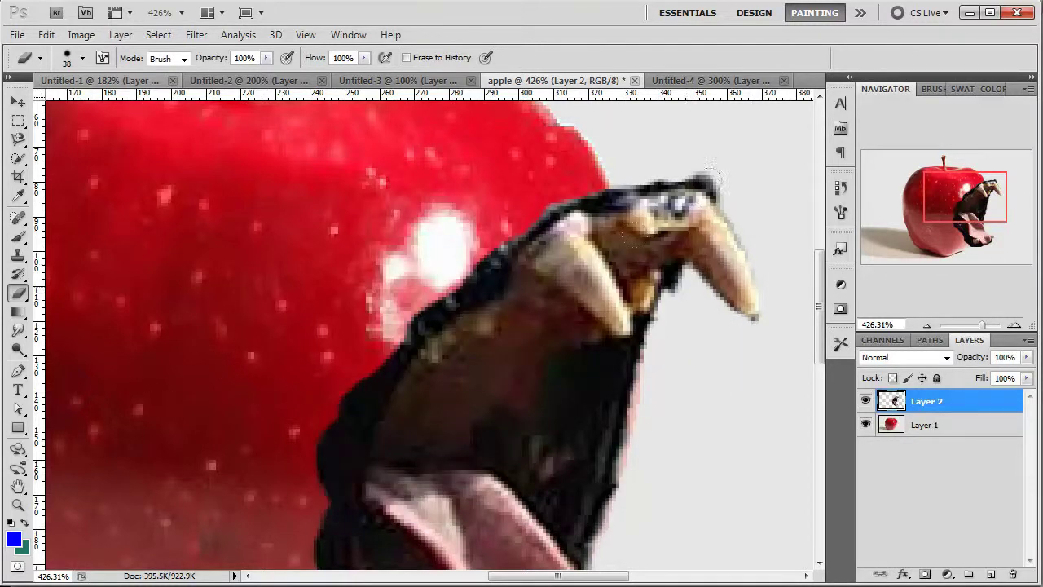
Trim the stray pixels around the upper fangs and down the mouth's outer edge with a 3 px eraser at 100% hardness.
right_click(573, 317)
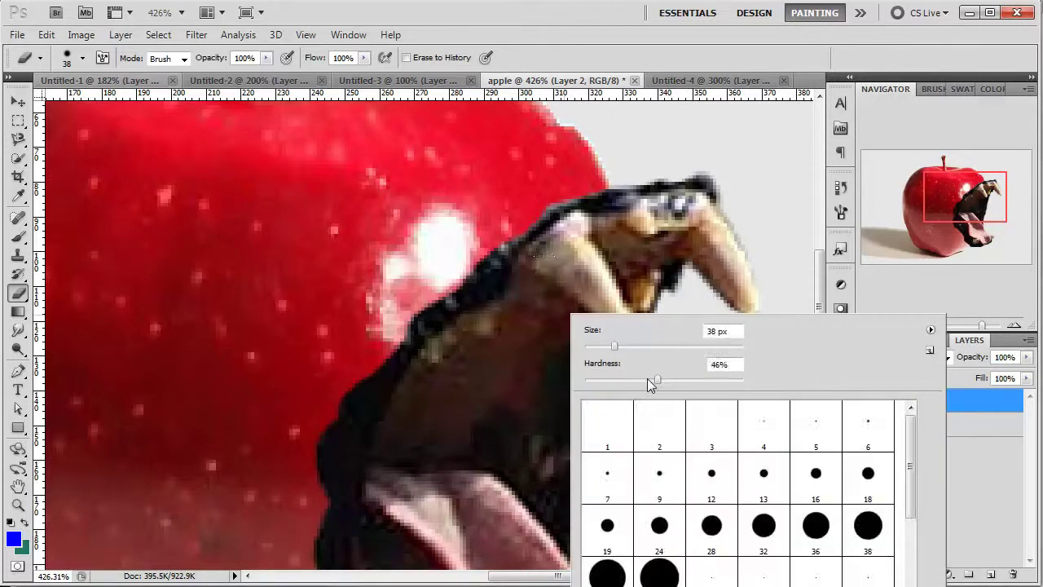
left_click_drag(731, 381, 752, 379)
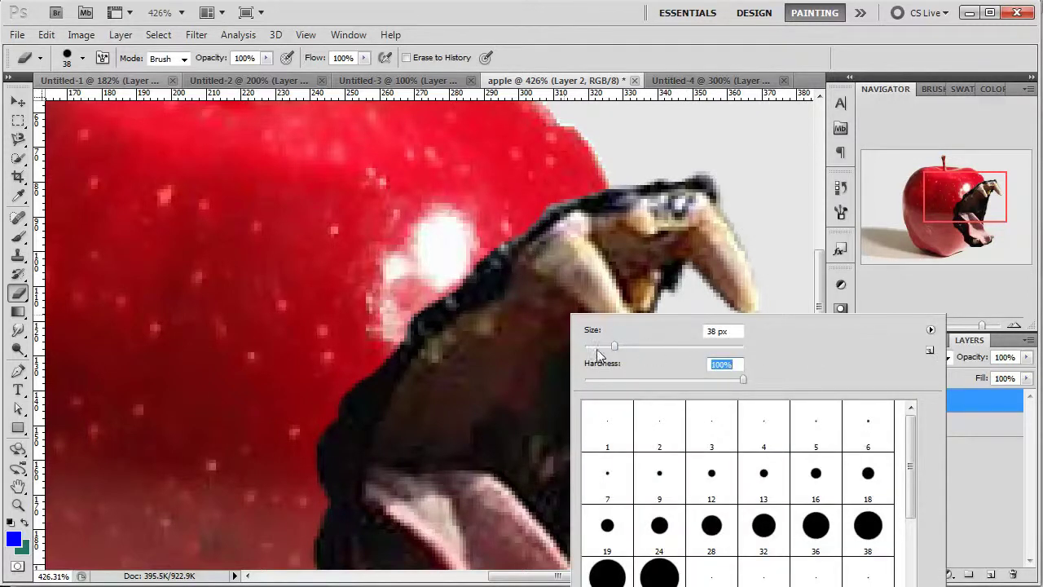
left_click_drag(596, 346, 595, 346)
left_click(711, 432)
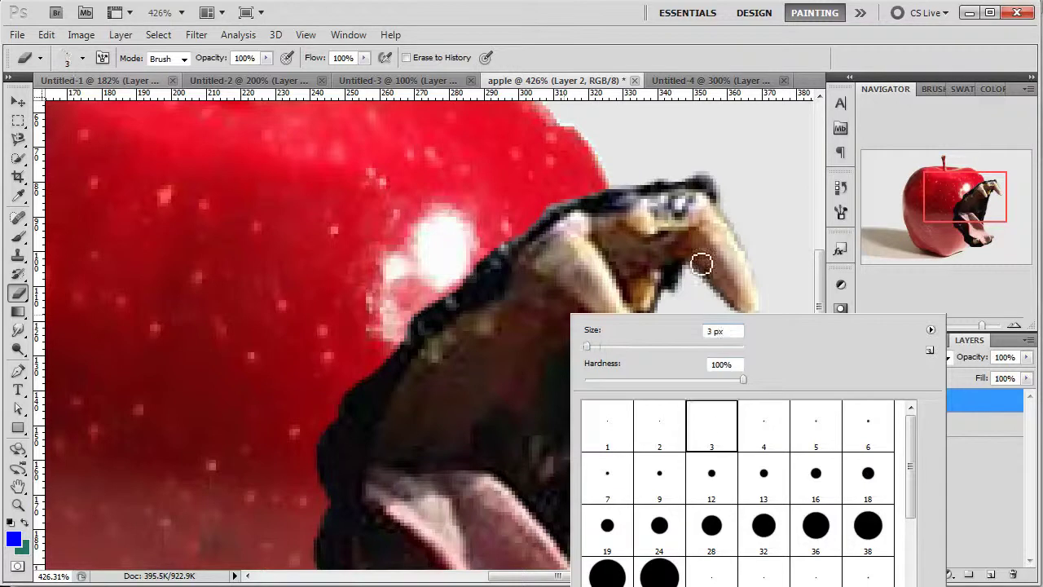
left_click(768, 262)
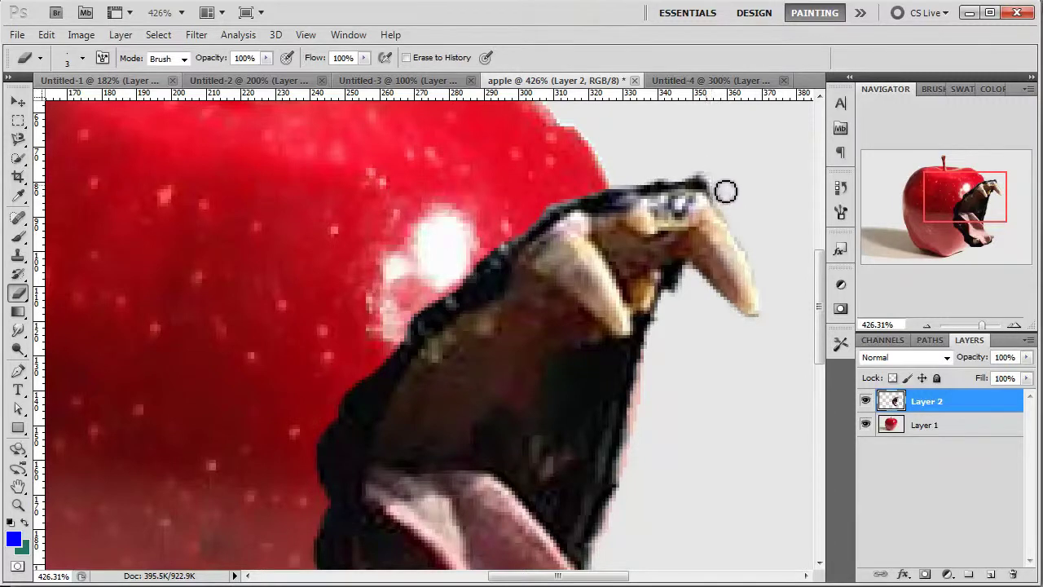
mouse_move(711, 182)
left_mouse_down()
mouse_move(662, 186)
mouse_move(713, 184)
mouse_move(679, 181)
mouse_move(723, 193)
mouse_move(681, 174)
mouse_move(706, 186)
mouse_move(715, 208)
left_mouse_up()
mouse_move(693, 291)
left_mouse_down()
mouse_move(679, 305)
mouse_move(685, 279)
mouse_move(665, 317)
mouse_move(606, 552)
mouse_move(624, 480)
mouse_move(616, 517)
mouse_move(624, 497)
mouse_move(633, 535)
mouse_move(652, 384)
left_mouse_up()
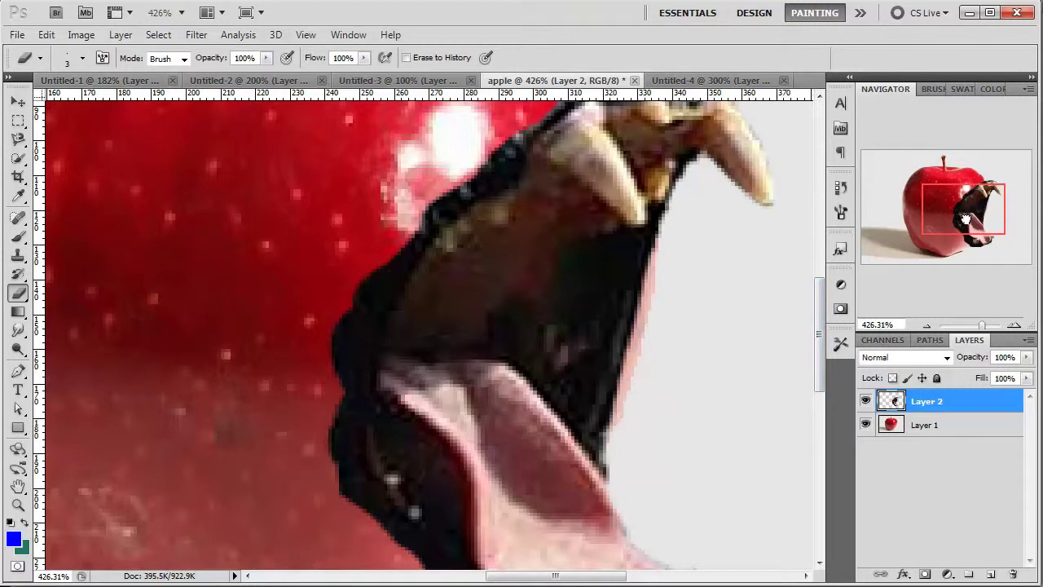
left_click_drag(965, 220, 960, 238)
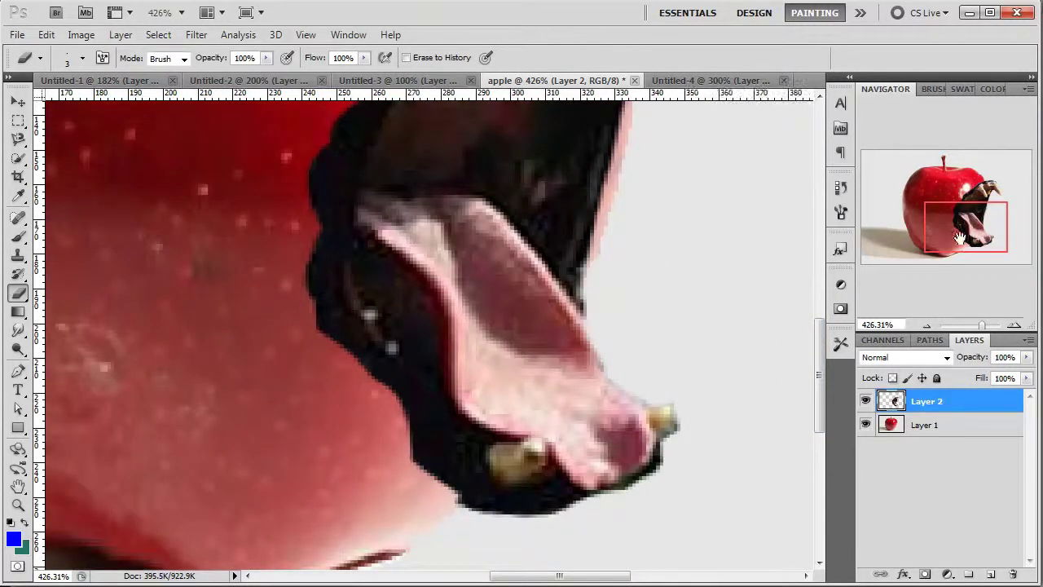
left_click_drag(616, 210, 595, 303)
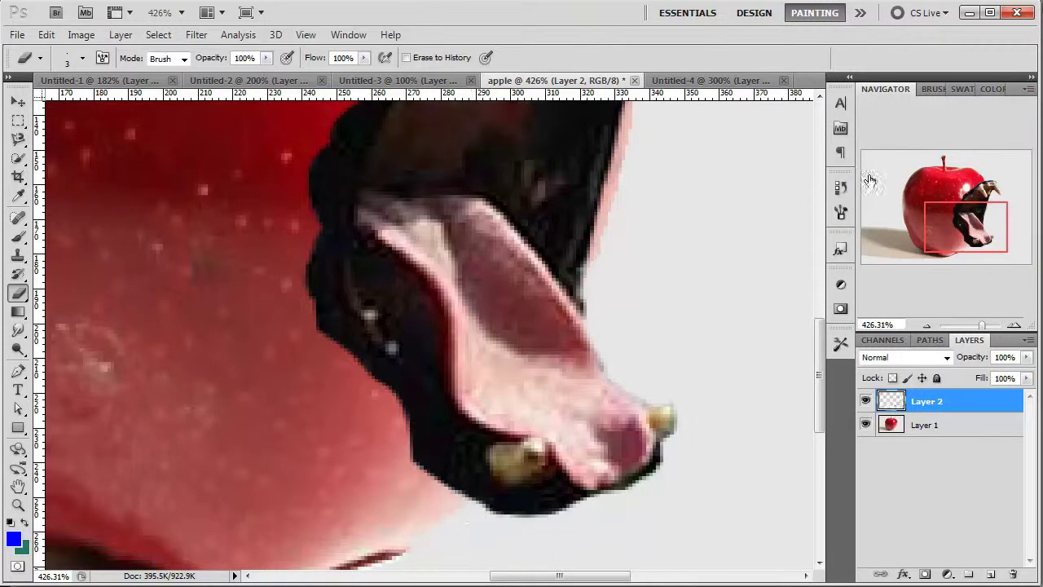
Fade the black rim at the back and underside of the mouth into the apple with a 67 px eraser at 0% hardness.
mouse_move(964, 231)
left_mouse_down()
mouse_move(962, 210)
mouse_move(963, 221)
left_mouse_up()
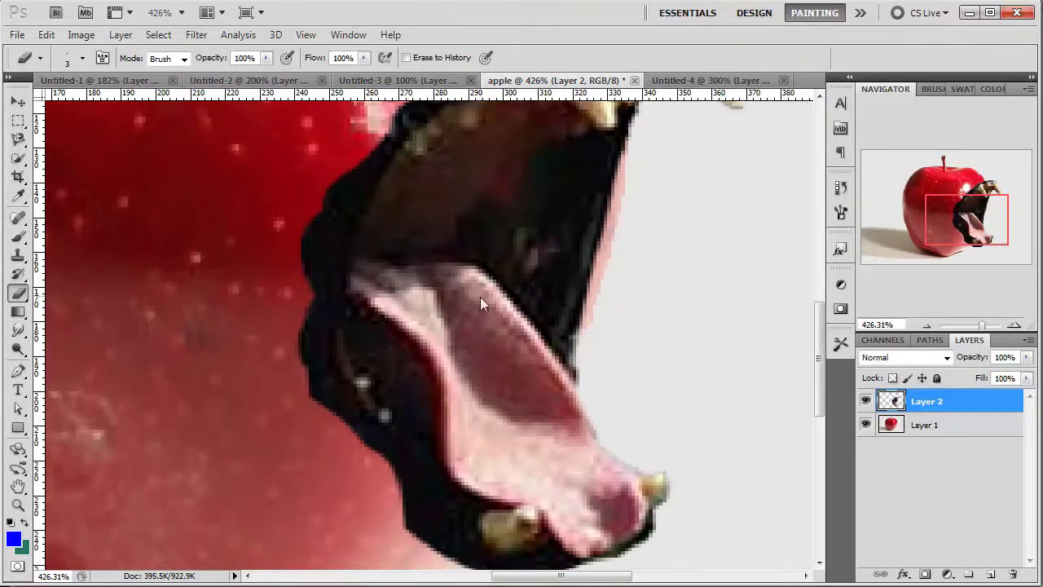
right_click(414, 323)
left_click(481, 348)
left_click_drag(548, 381, 431, 405)
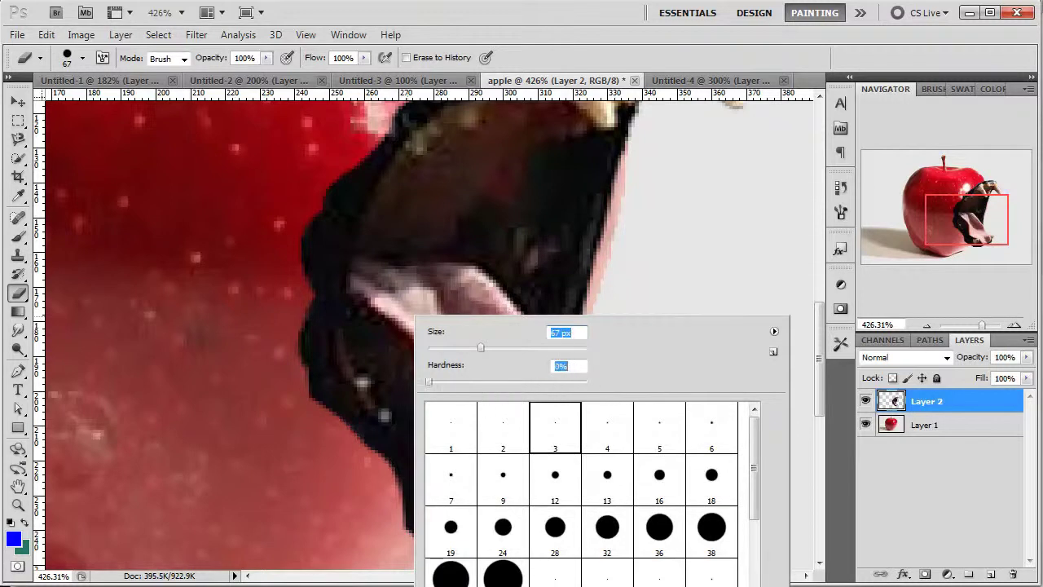
key("Return")
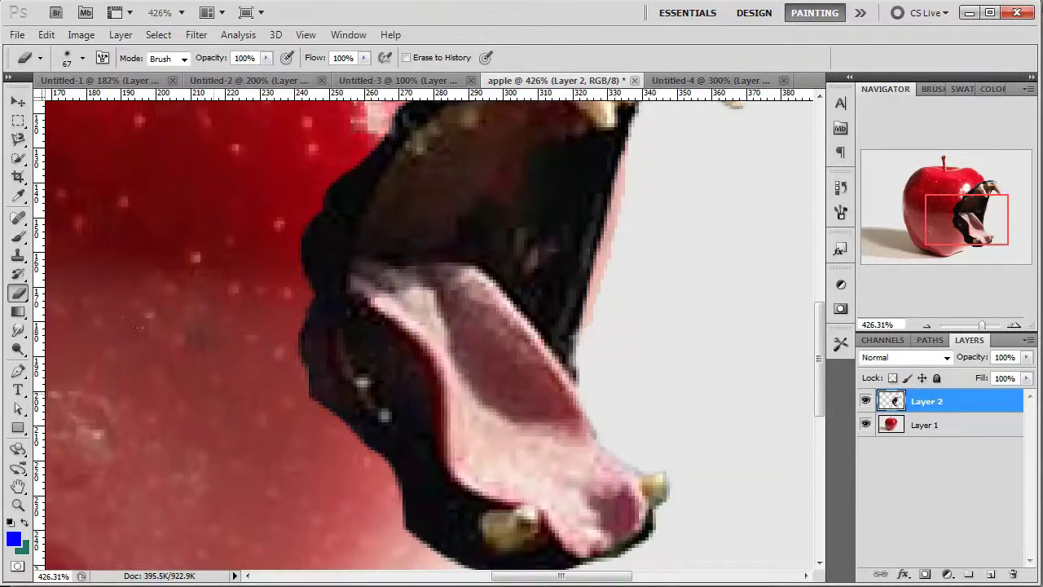
left_click_drag(313, 368, 431, 546)
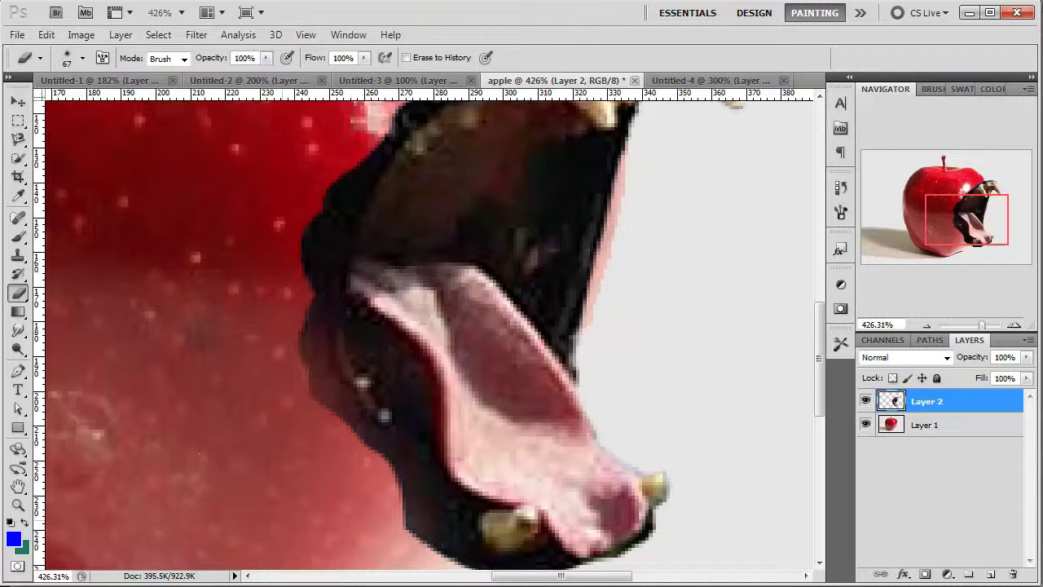
left_click_drag(383, 456, 456, 529)
scroll(262, 477, "left", 10)
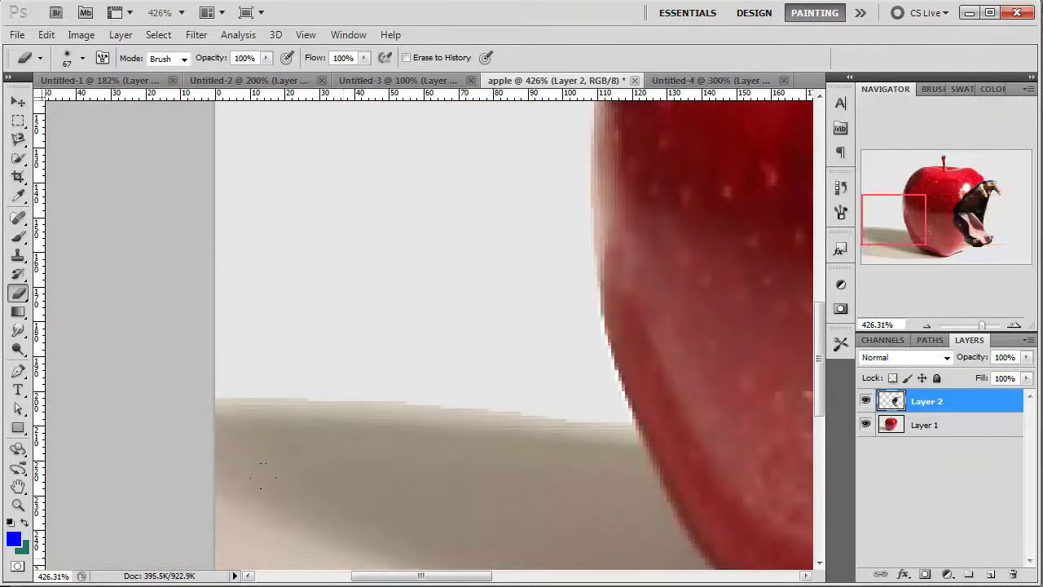
left_click_drag(897, 233, 958, 240)
left_click_drag(362, 401, 363, 400)
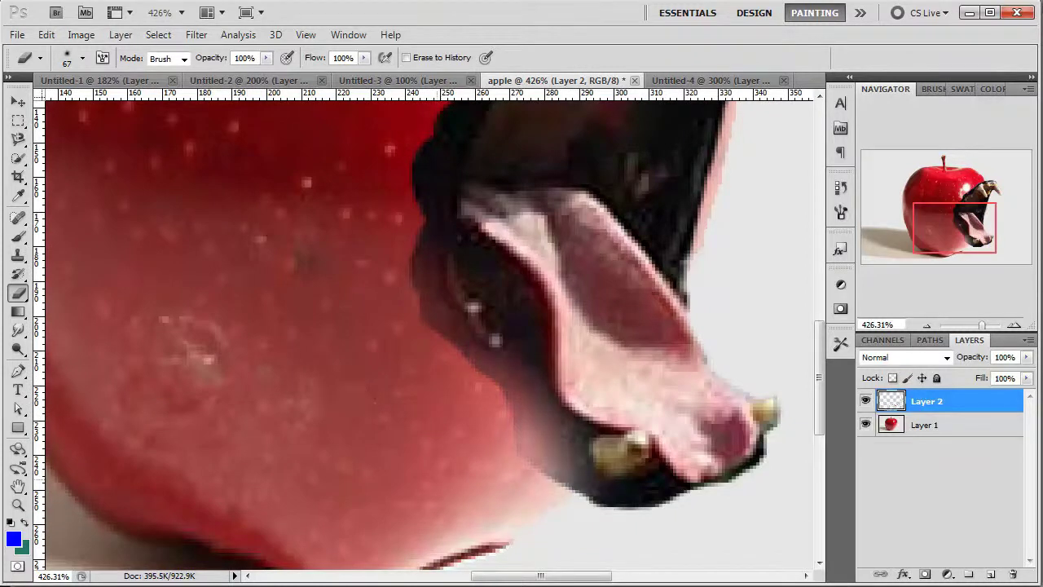
left_click_drag(249, 192, 249, 192)
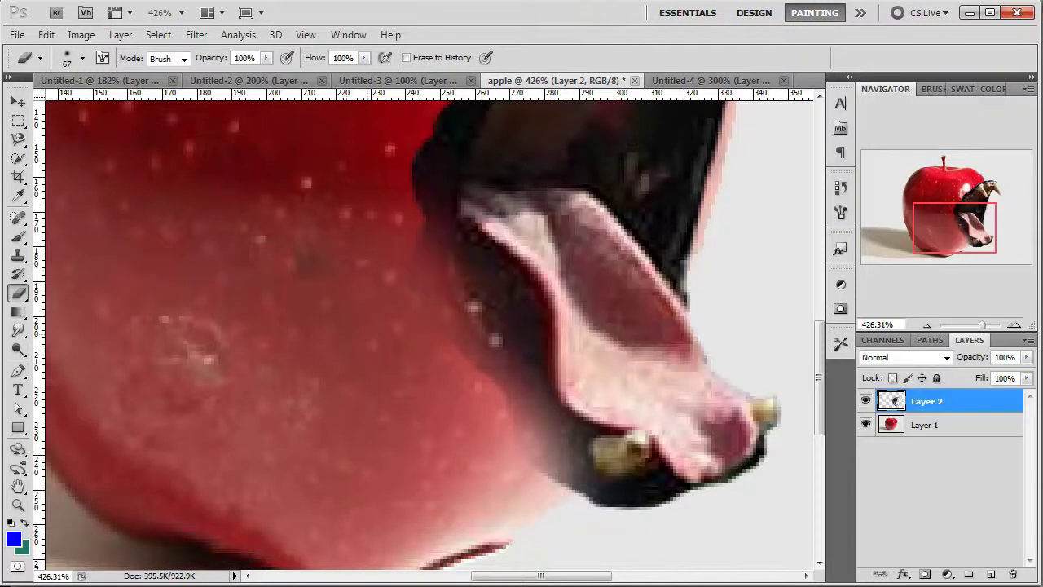
left_click_drag(947, 227, 952, 219)
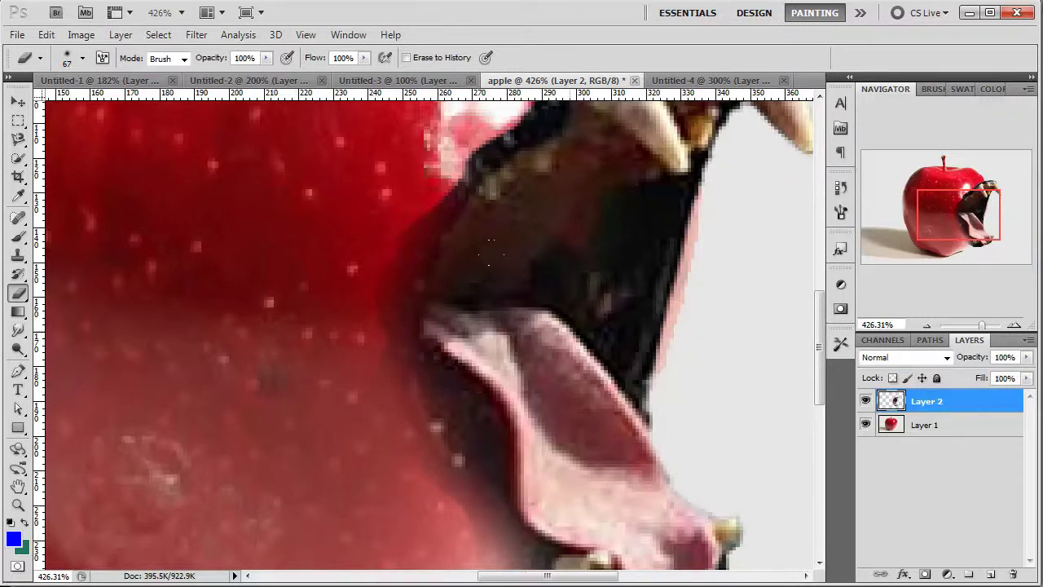
Try the eraser at 2 px and at 49 px for the mouth's edges.
right_click(527, 252)
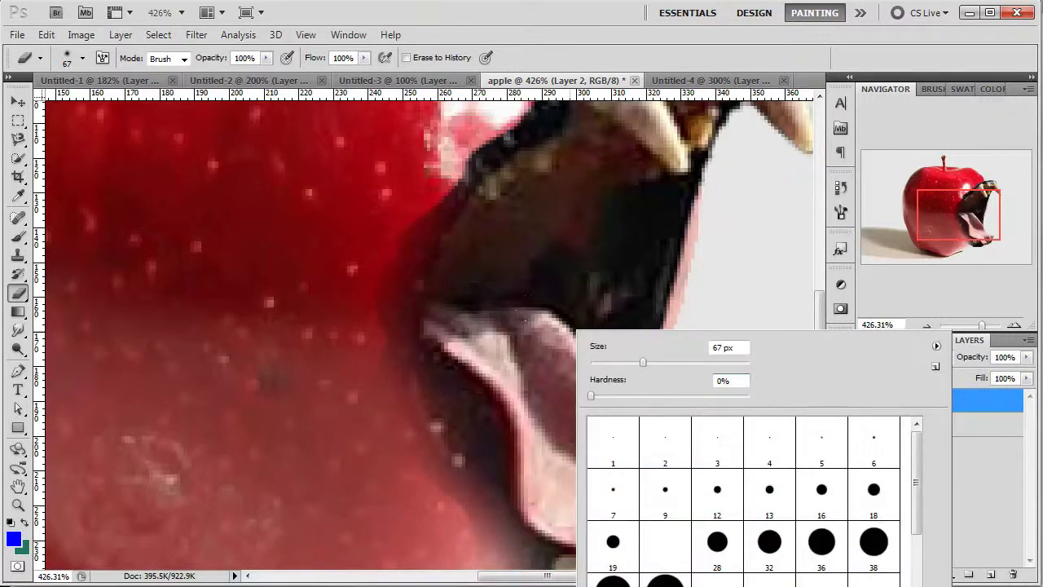
double_click(665, 440)
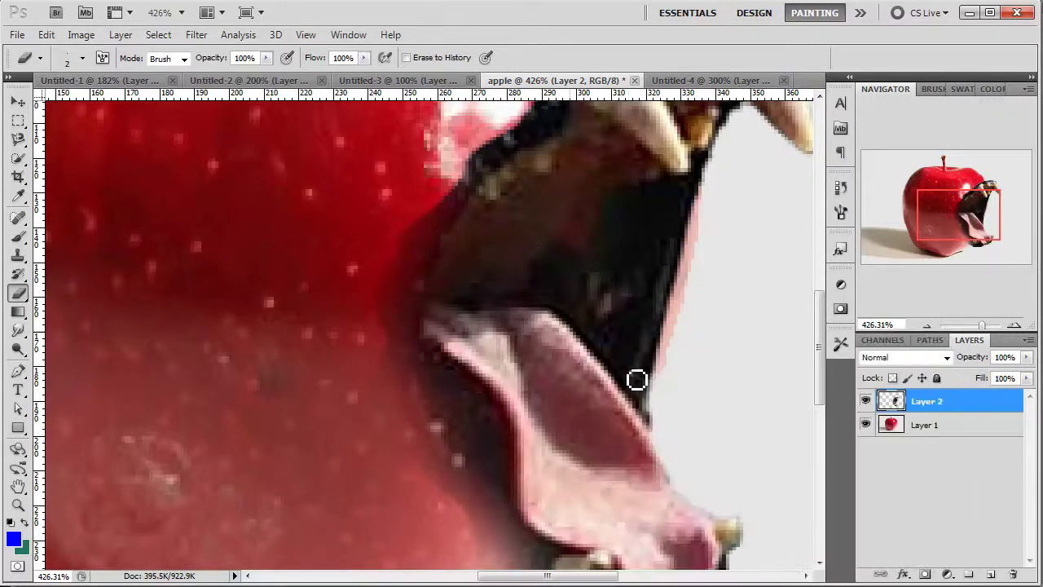
right_click(396, 330)
left_click_drag(439, 361, 447, 357)
key("Return")
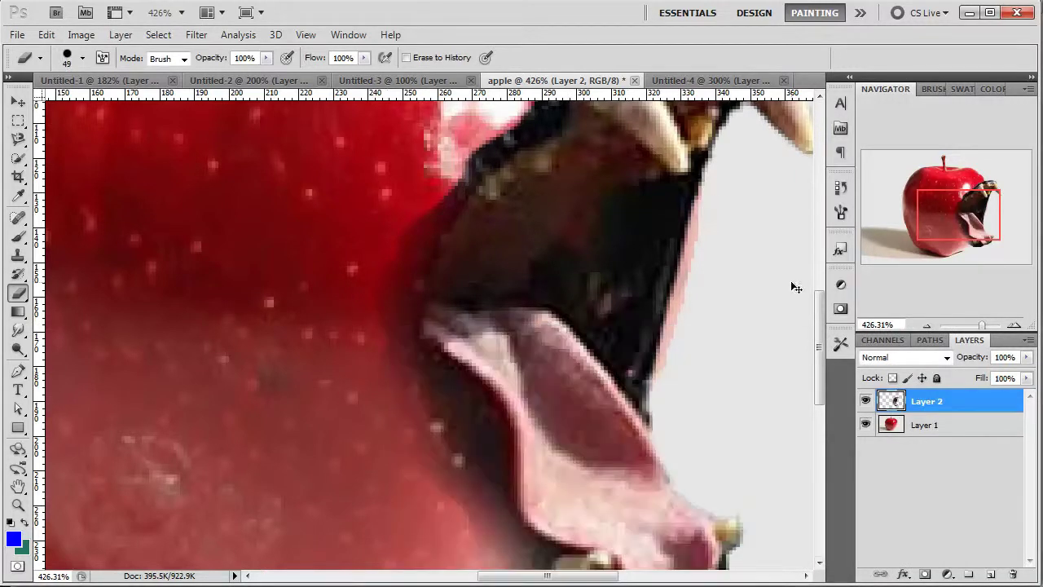
Set the eraser to 28 px with a soft edge for the mouth's rim.
left_click_drag(949, 208, 954, 198)
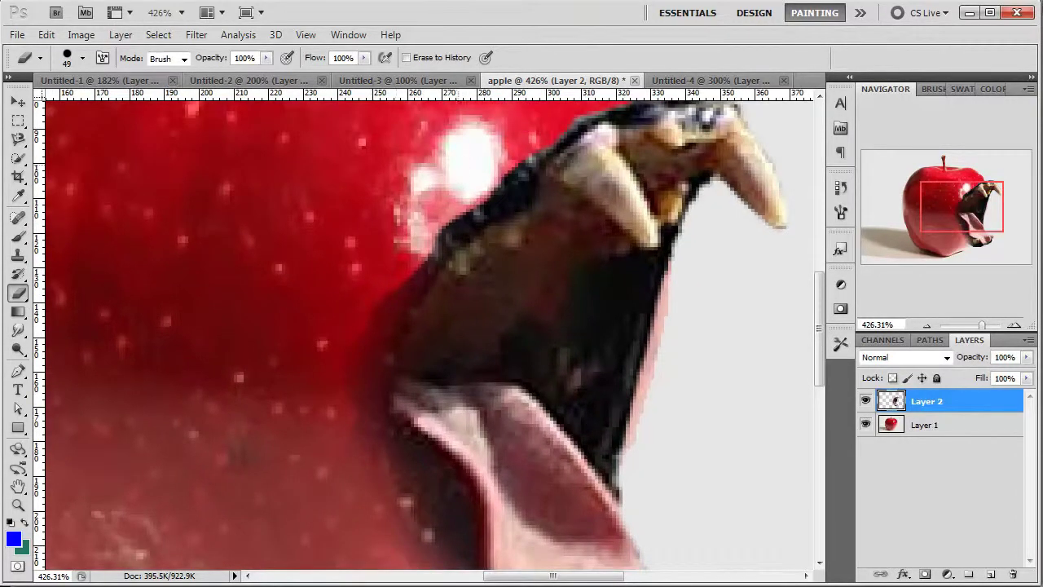
right_click(453, 319)
left_click_drag(490, 353, 484, 351)
key("Return")
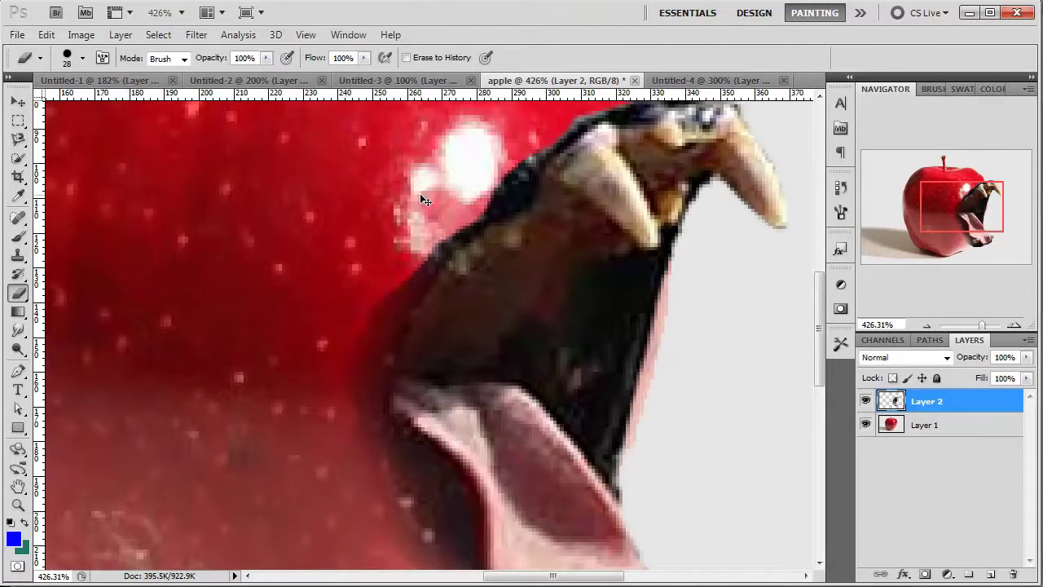
right_click(444, 249)
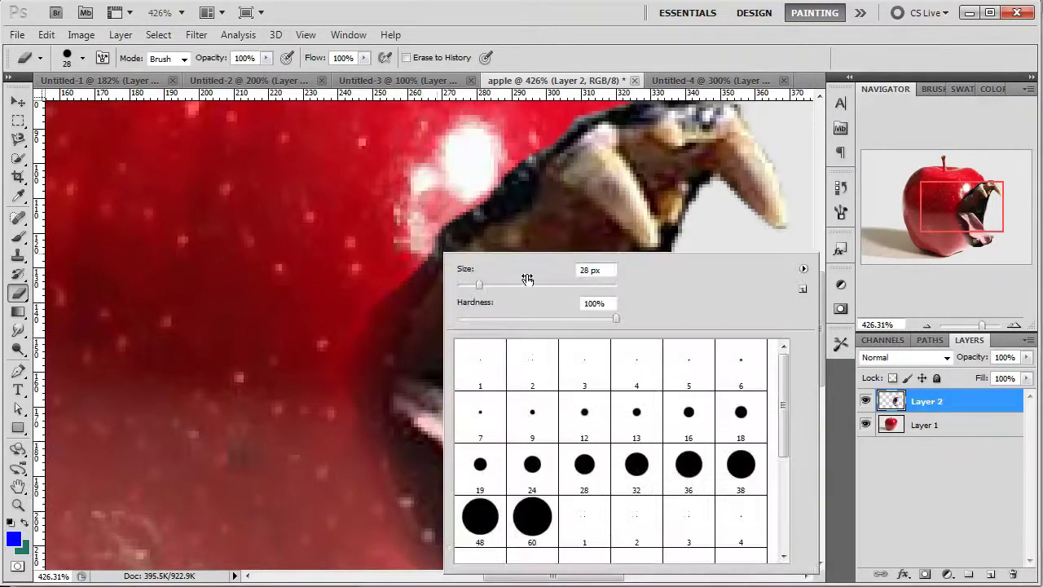
left_click_drag(550, 322, 418, 320)
key("Return")
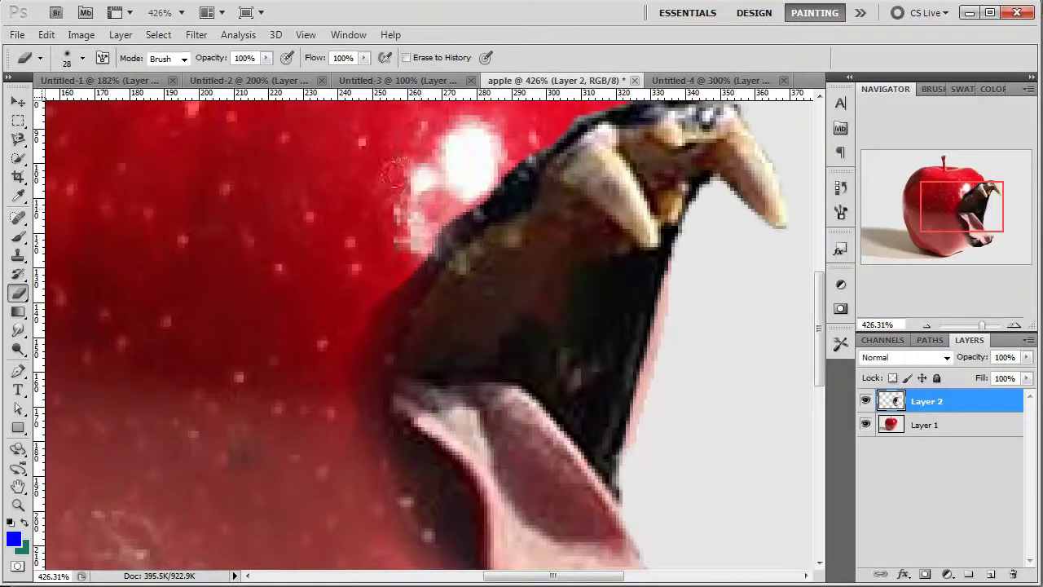
Restore the black rim at the back of the mouth by reverting the history to its earliest eraser stroke.
left_click(348, 37)
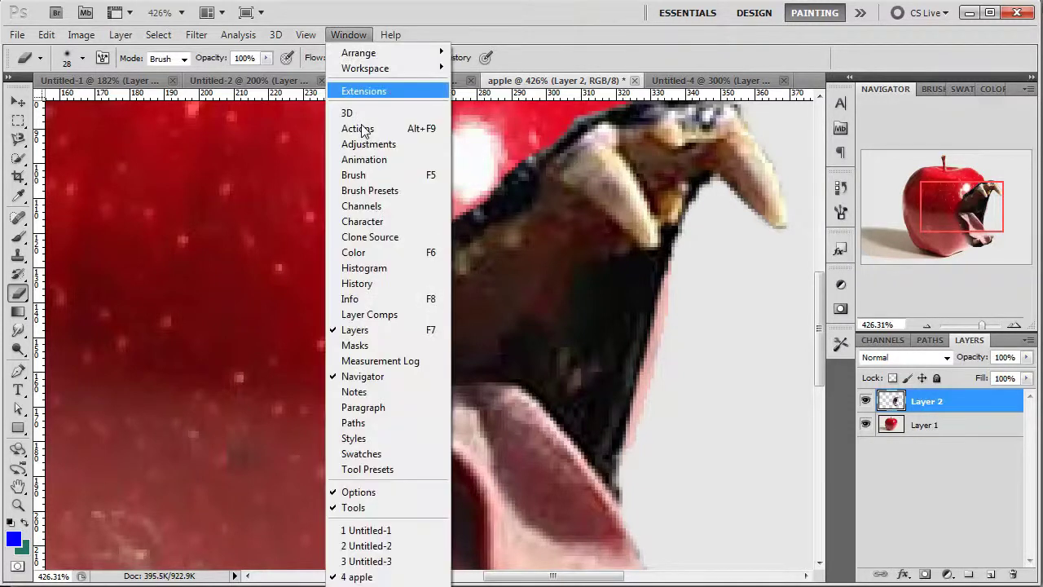
left_click(422, 296)
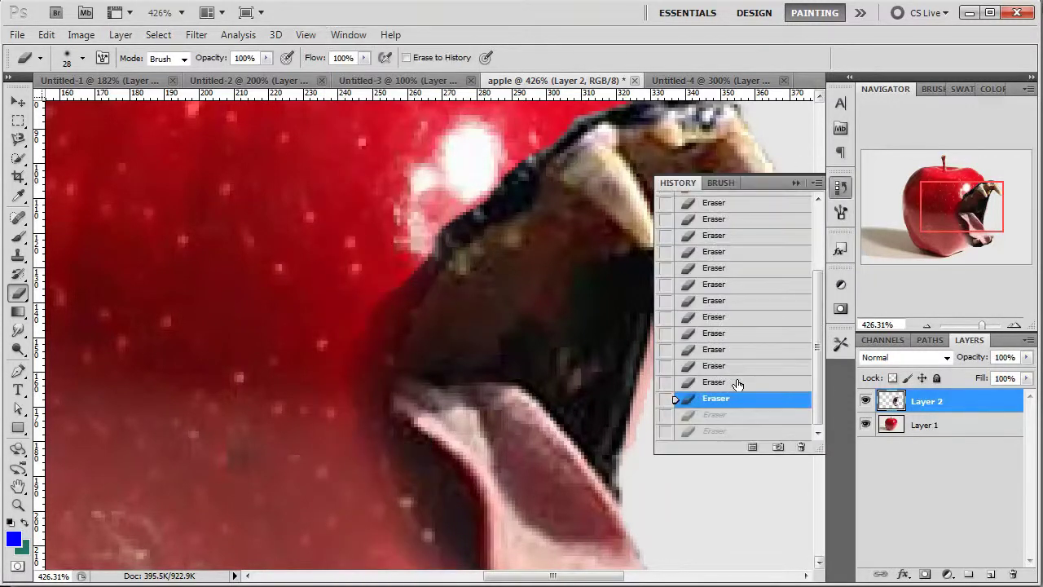
left_click(737, 381)
left_click(724, 301)
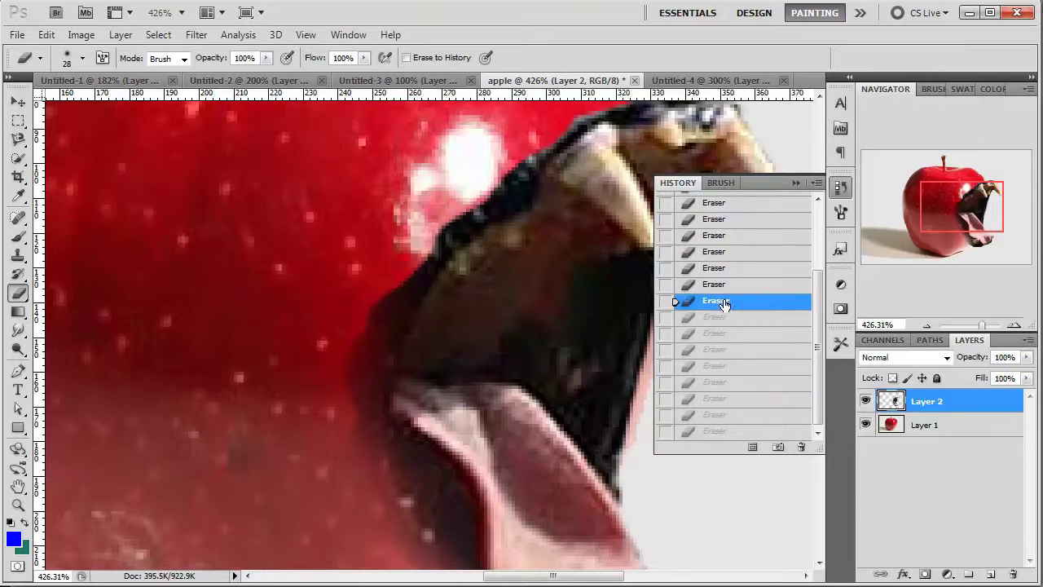
left_click(734, 242)
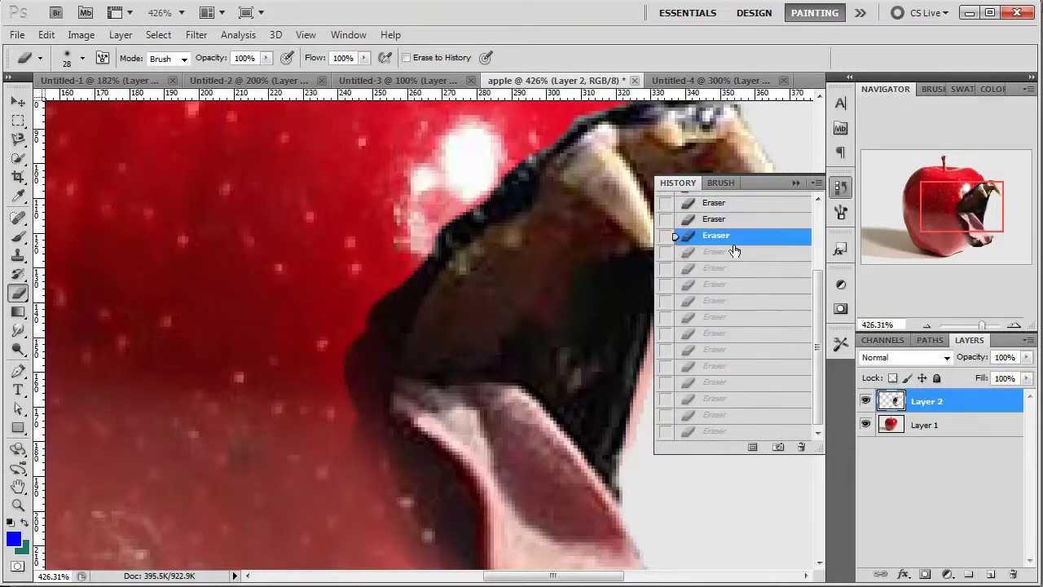
left_click(738, 206)
left_click_drag(818, 280, 817, 211)
left_click(732, 255)
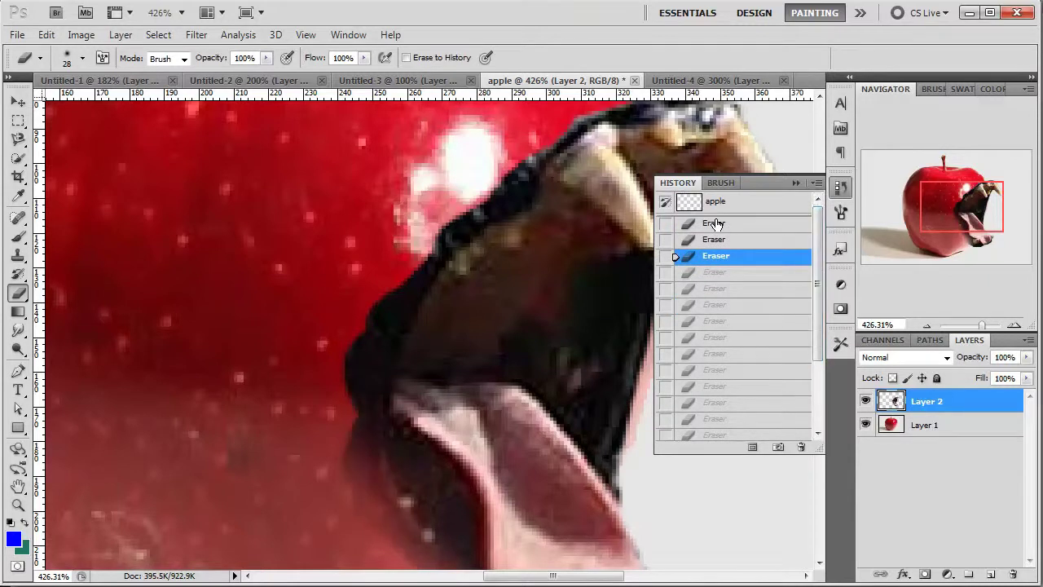
left_click(715, 223)
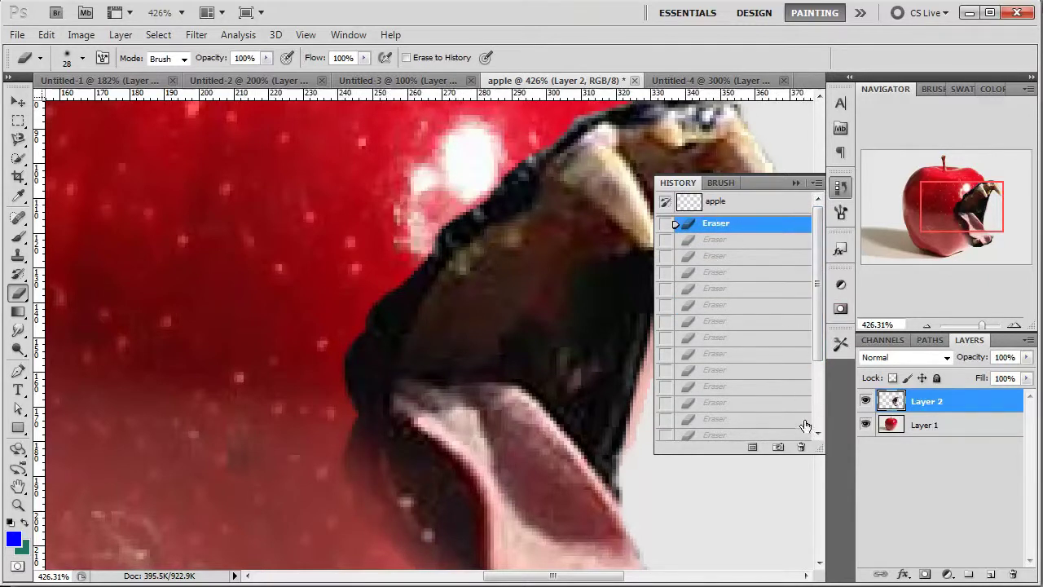
left_click(794, 183)
Fade the black rim along the back and upper edge of the mouth into the apple with the soft eraser.
left_click_drag(942, 207, 947, 226)
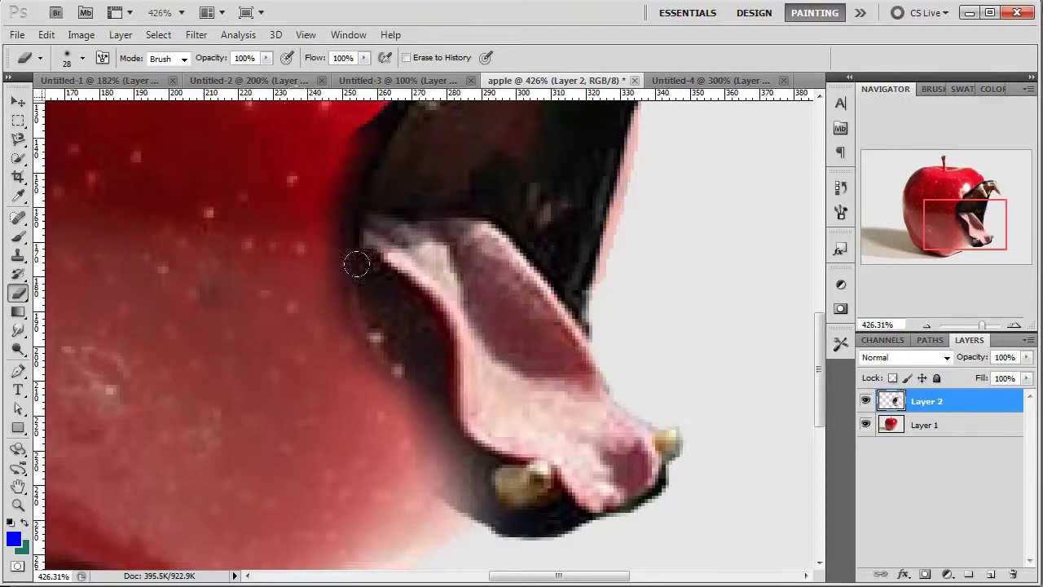
left_click_drag(960, 215, 958, 199)
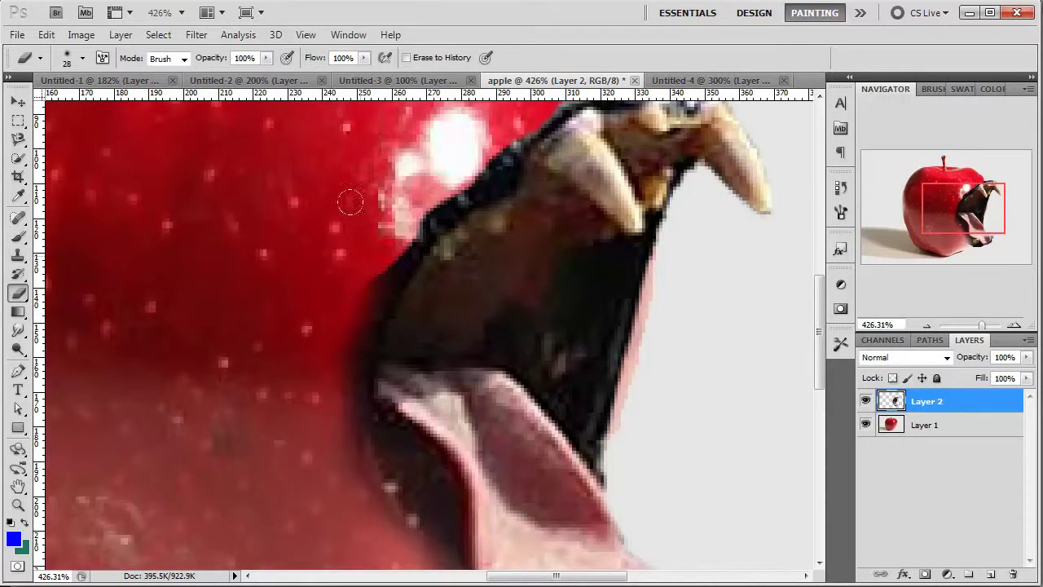
mouse_move(405, 141)
left_mouse_down()
mouse_move(431, 121)
mouse_move(538, 106)
left_mouse_up()
left_click_drag(988, 212, 996, 201)
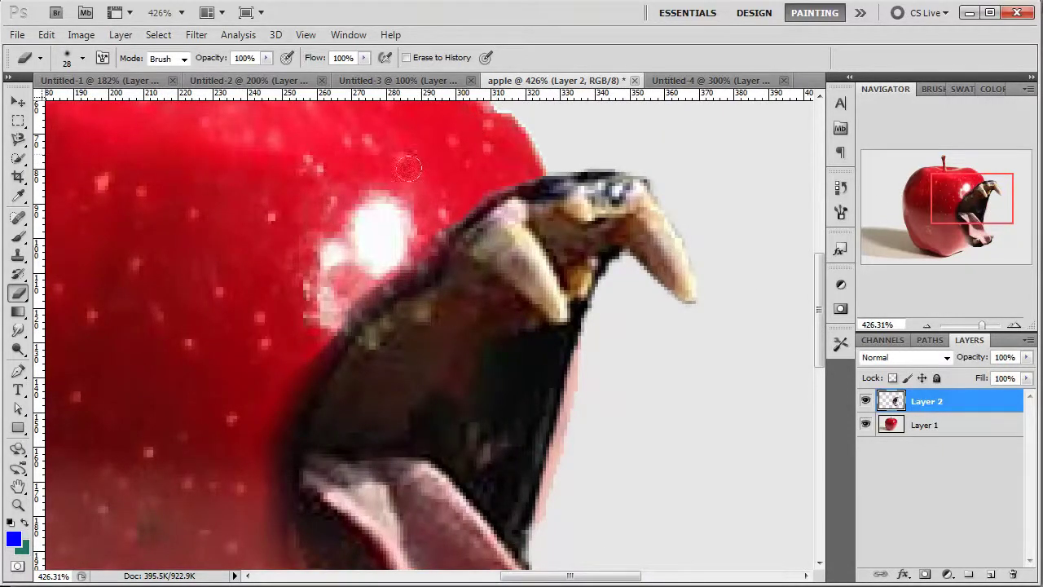
mouse_move(372, 212)
left_mouse_down()
mouse_move(332, 237)
mouse_move(392, 191)
left_mouse_up()
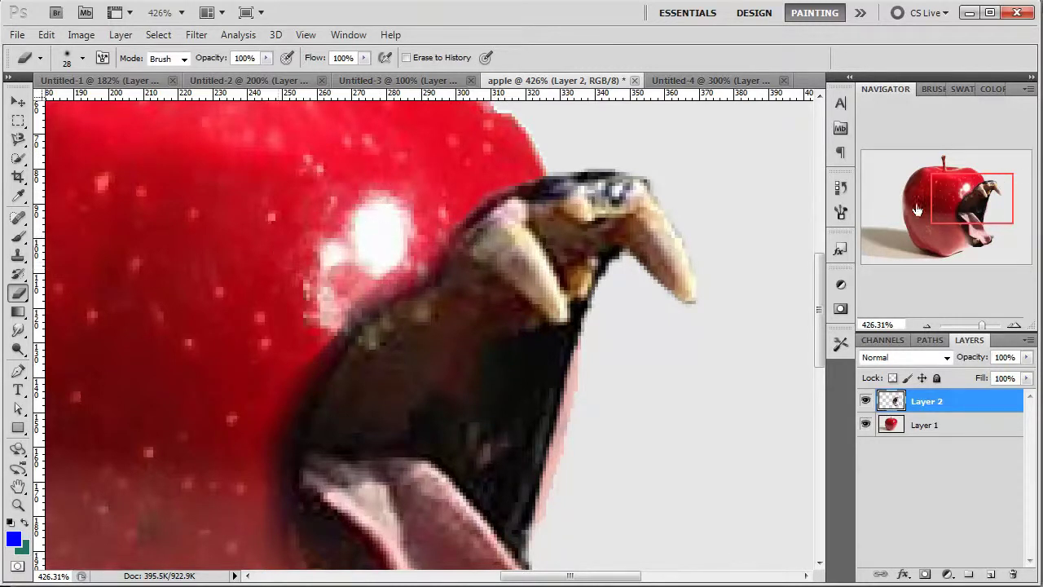
Soften the lower jaw's black underside where it meets the apple, and undo a stray eraser stroke across the tongue.
left_click_drag(938, 200, 928, 203)
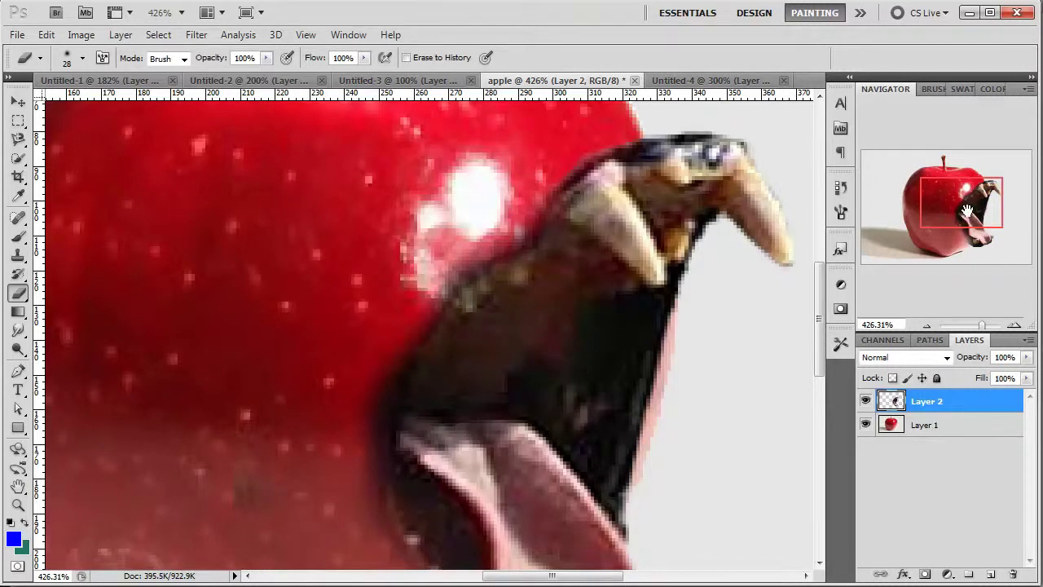
left_click_drag(945, 216, 945, 236)
mouse_move(489, 455)
left_mouse_down()
mouse_move(420, 422)
mouse_move(470, 474)
mouse_move(421, 412)
mouse_move(489, 484)
mouse_move(593, 477)
left_mouse_up()
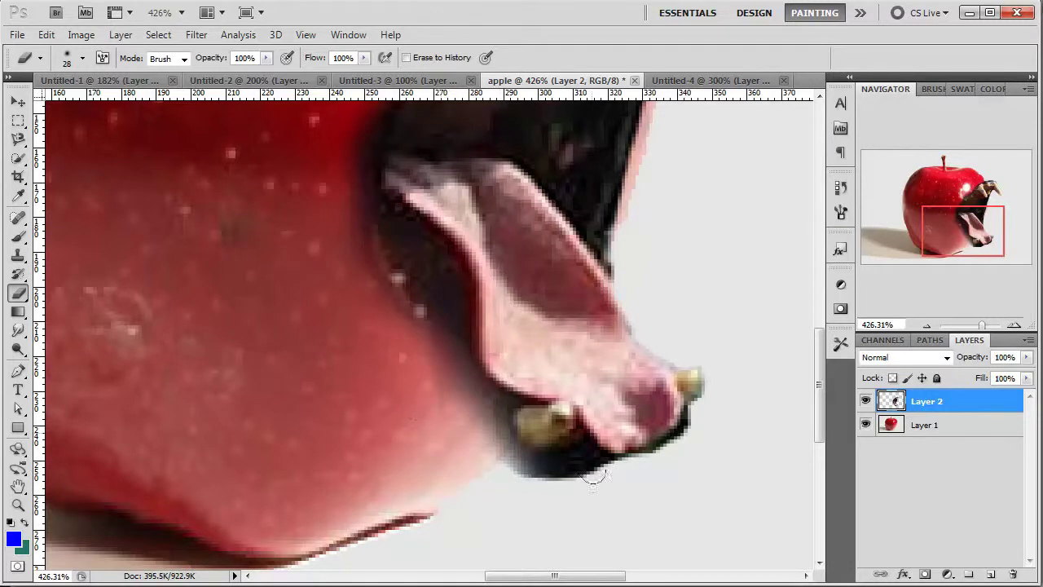
mouse_move(461, 459)
left_mouse_down()
mouse_move(434, 435)
mouse_move(503, 487)
mouse_move(430, 440)
left_mouse_up()
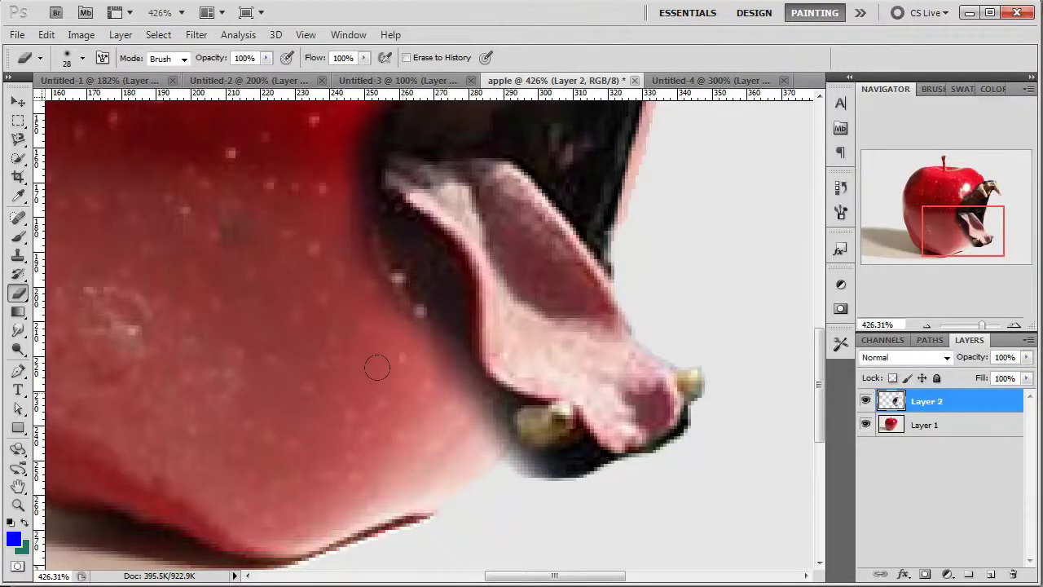
mouse_move(468, 401)
left_mouse_down()
mouse_move(584, 361)
mouse_move(602, 297)
mouse_move(488, 285)
left_mouse_up()
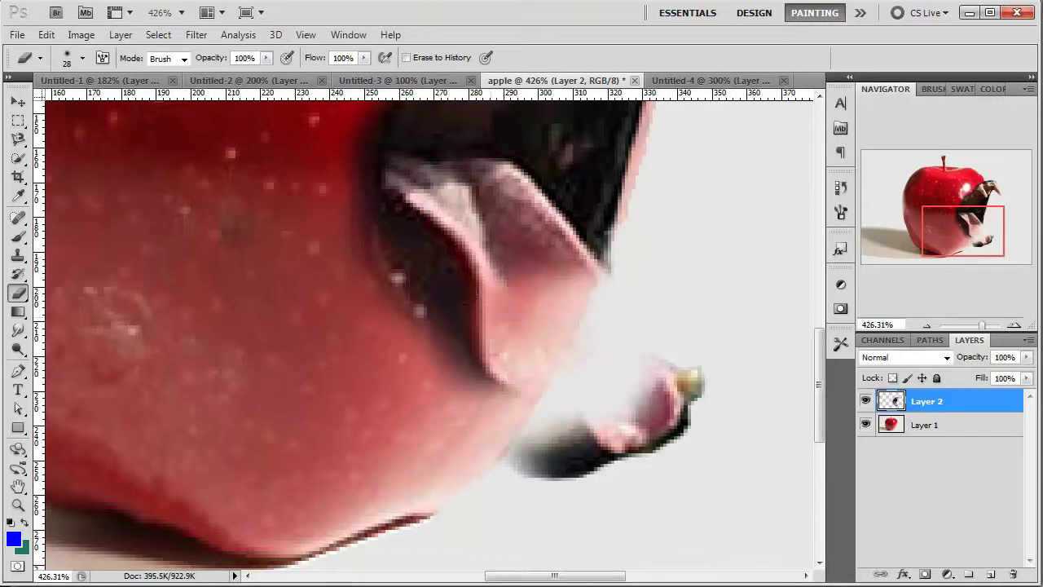
key("ctrl+z")
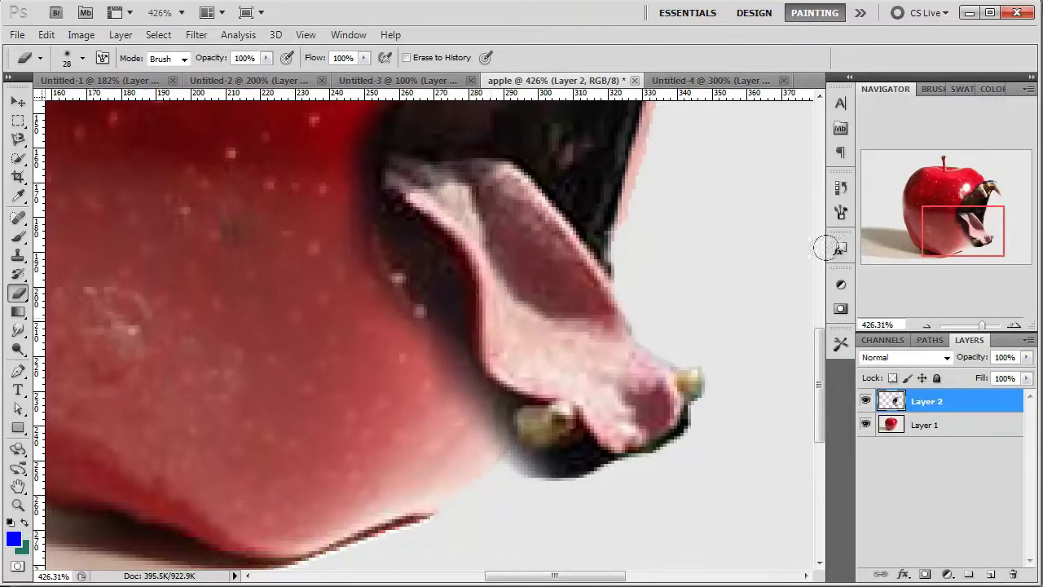
Mark the apple's edges above and below the mouth with blue circles and arrows on a new layer, and clear the marks.
left_click(927, 326)
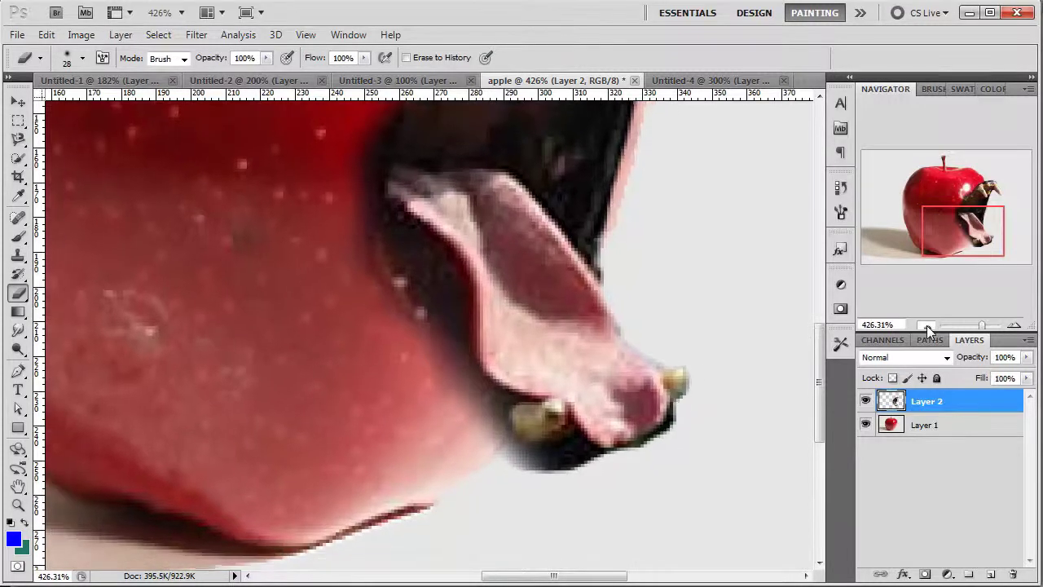
left_click(927, 326)
left_click(927, 326)
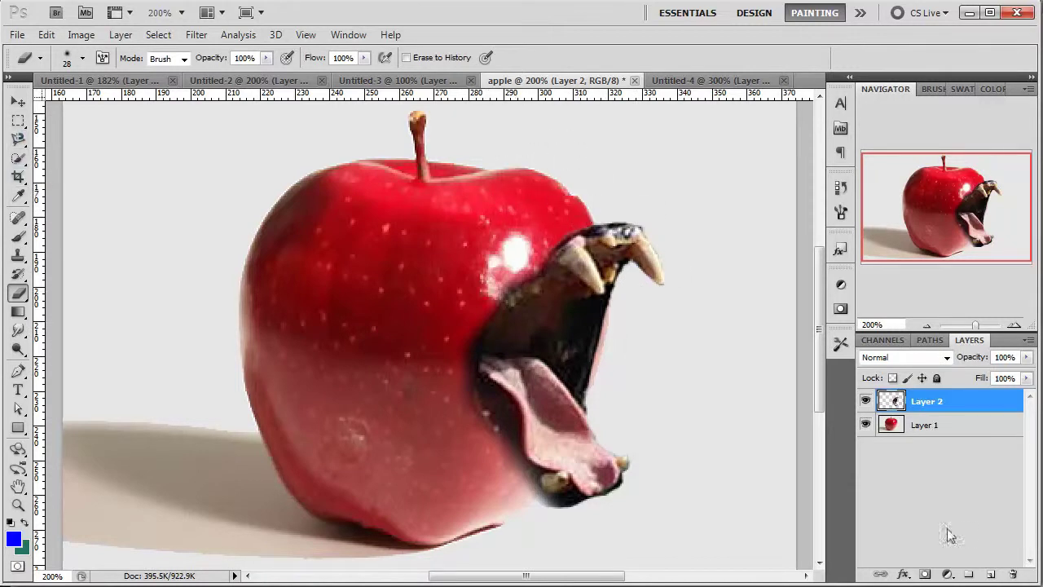
left_click(988, 575)
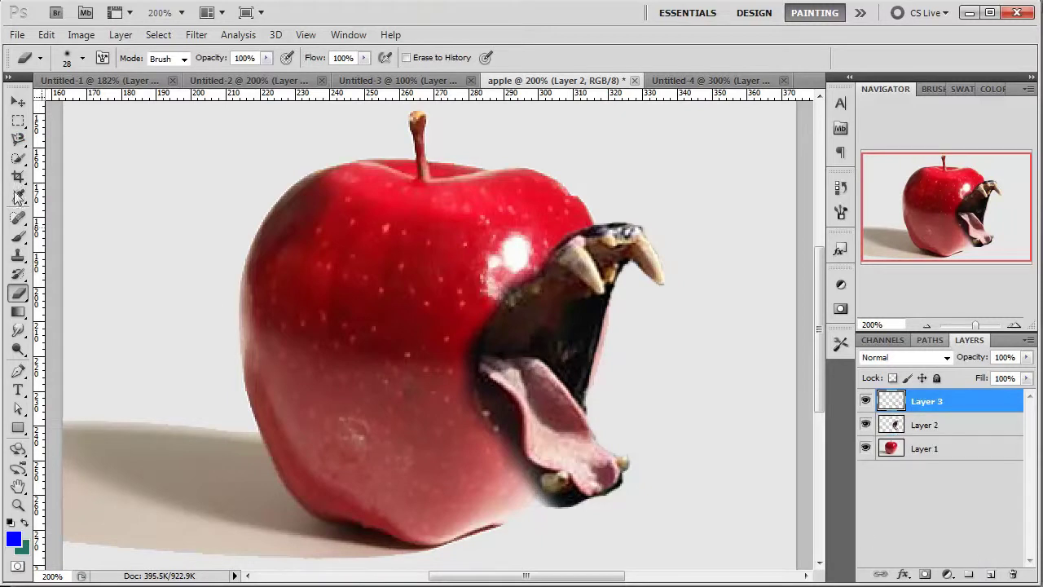
left_click(18, 237)
mouse_move(561, 164)
left_mouse_down()
mouse_move(502, 196)
mouse_move(491, 230)
mouse_move(526, 249)
mouse_move(565, 236)
mouse_move(574, 170)
mouse_move(585, 207)
mouse_move(573, 222)
mouse_move(558, 218)
mouse_move(646, 219)
mouse_move(619, 221)
mouse_move(627, 236)
mouse_move(652, 231)
left_mouse_up()
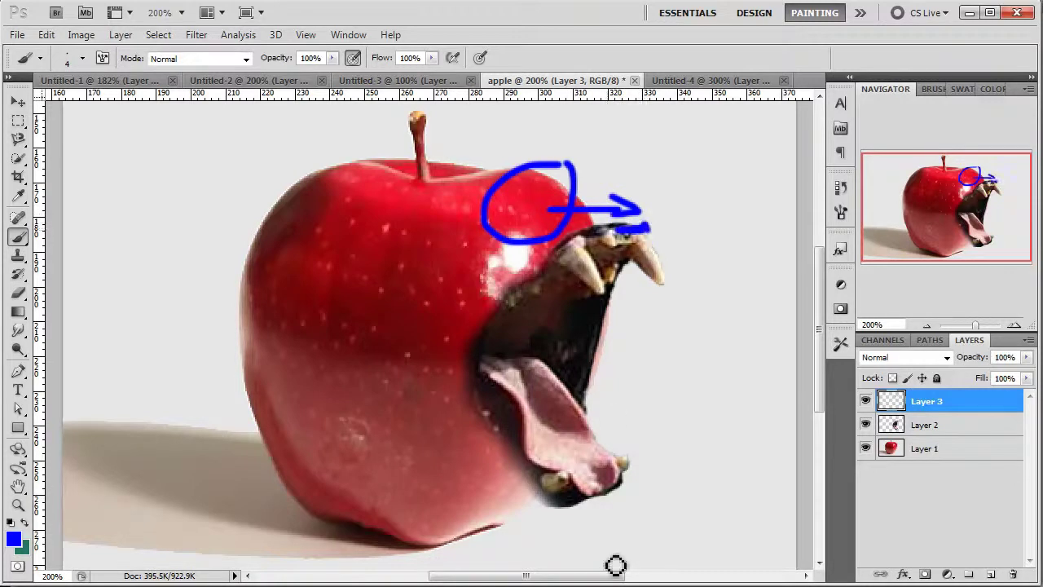
mouse_move(509, 461)
left_mouse_down()
mouse_move(467, 487)
mouse_move(462, 535)
mouse_move(520, 547)
mouse_move(552, 522)
mouse_move(547, 452)
mouse_move(499, 444)
left_mouse_up()
mouse_move(507, 513)
left_mouse_down()
mouse_move(597, 511)
mouse_move(600, 497)
mouse_move(617, 501)
mouse_move(599, 524)
mouse_move(624, 510)
left_mouse_up()
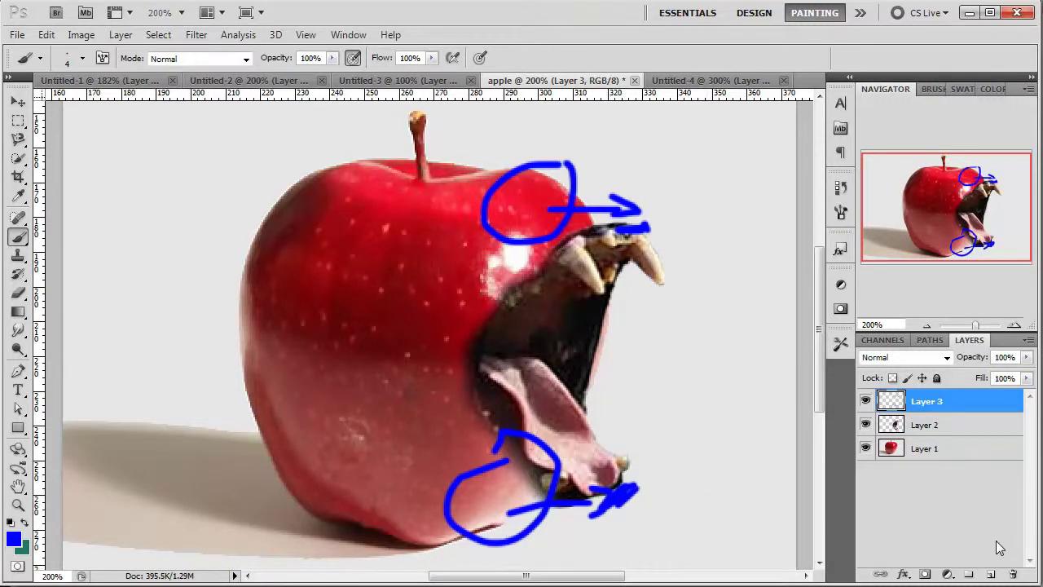
key("ctrl+a")
key("Delete")
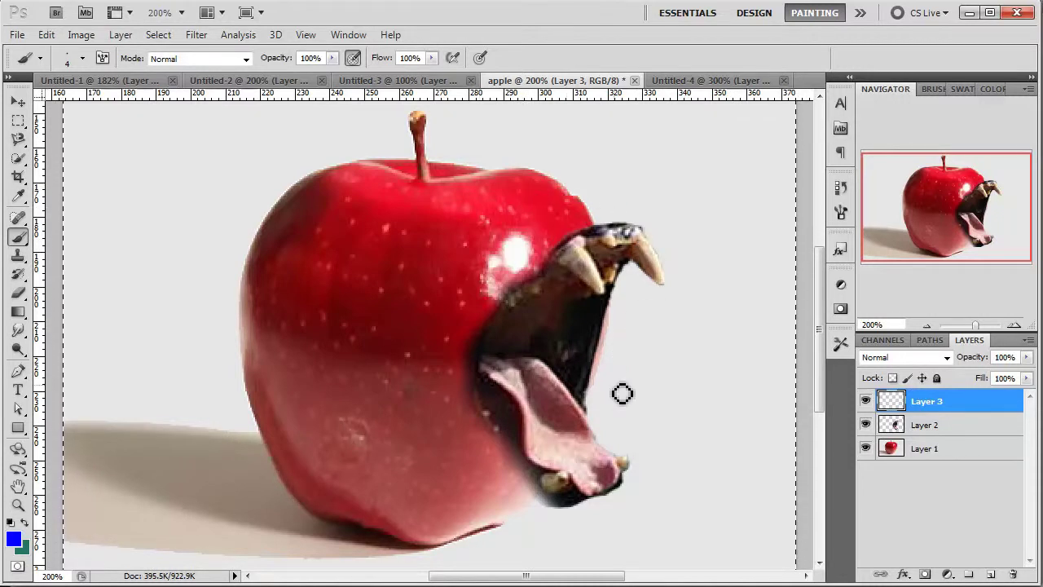
Shift the mouth on Layer 2 slightly to the right, away from the apple, and clear the selection.
left_click(920, 429)
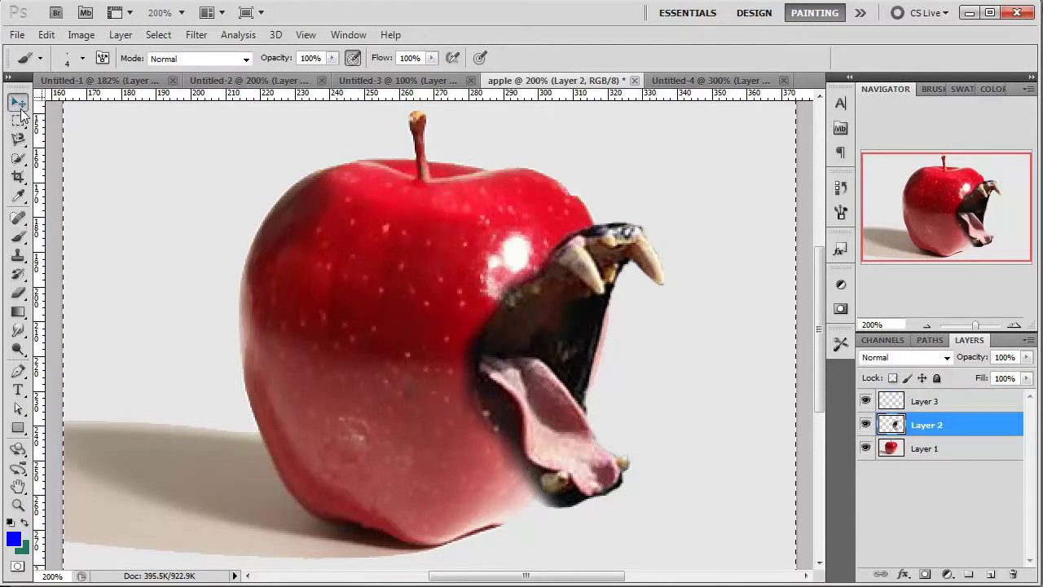
left_click(19, 102)
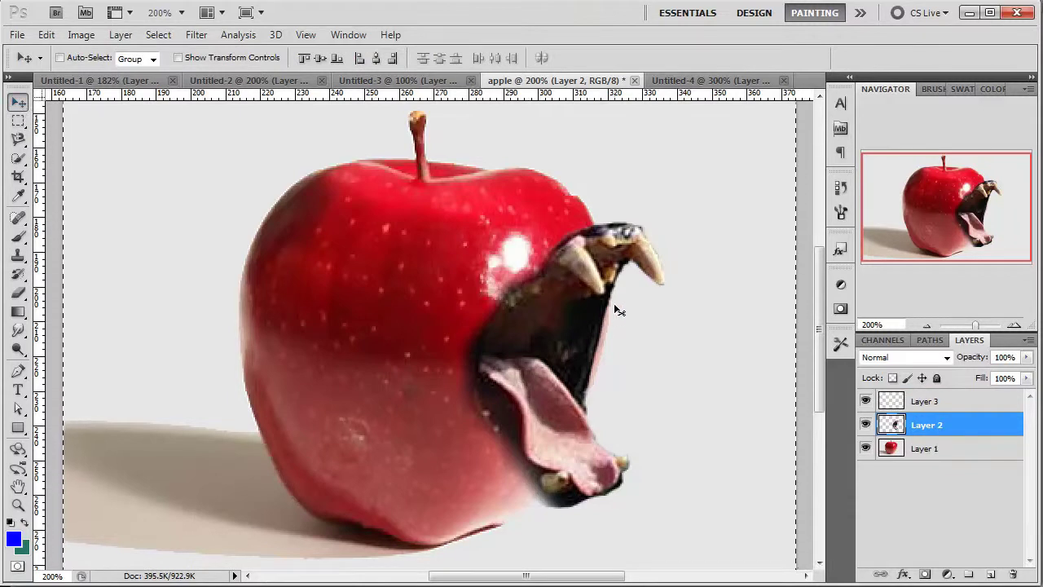
mouse_move(582, 368)
left_mouse_down()
mouse_move(564, 365)
mouse_move(571, 370)
left_mouse_up()
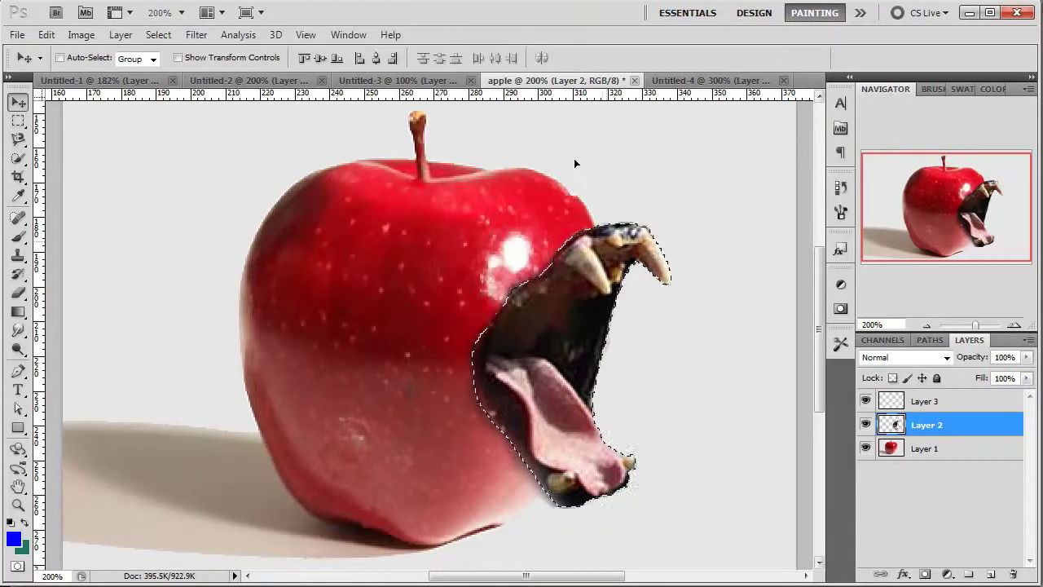
left_click(921, 449)
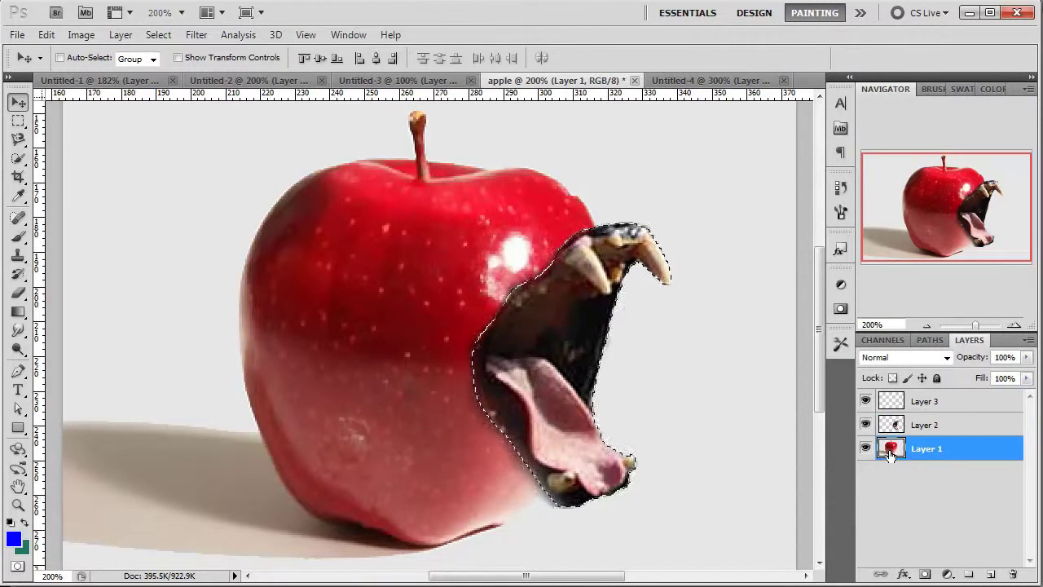
key("ctrl+d")
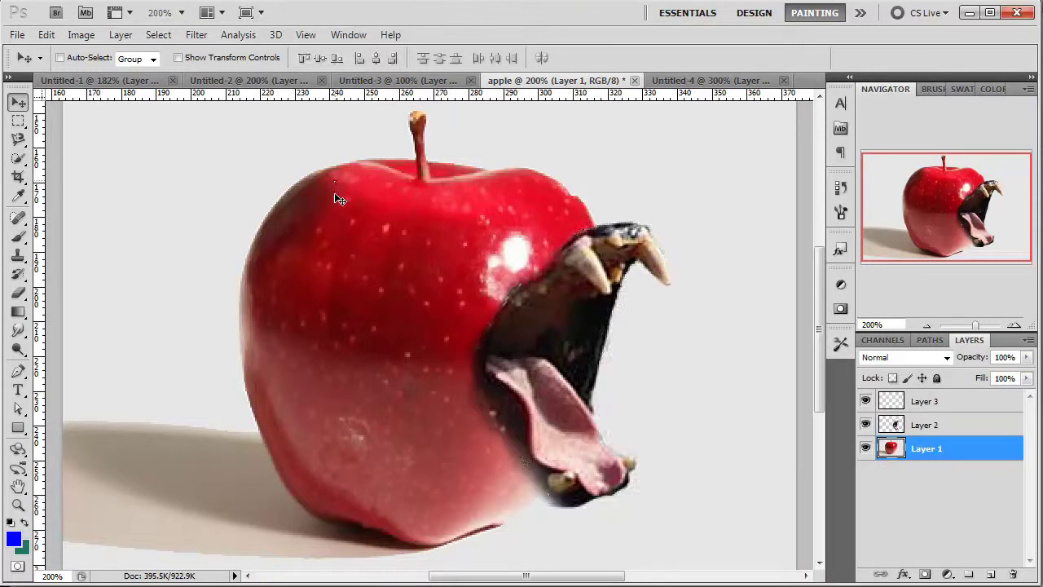
Draw a freehand Lasso selection on Layer 1 around the apple's upper shoulder and the area above the upper jaw.
left_click(10, 142)
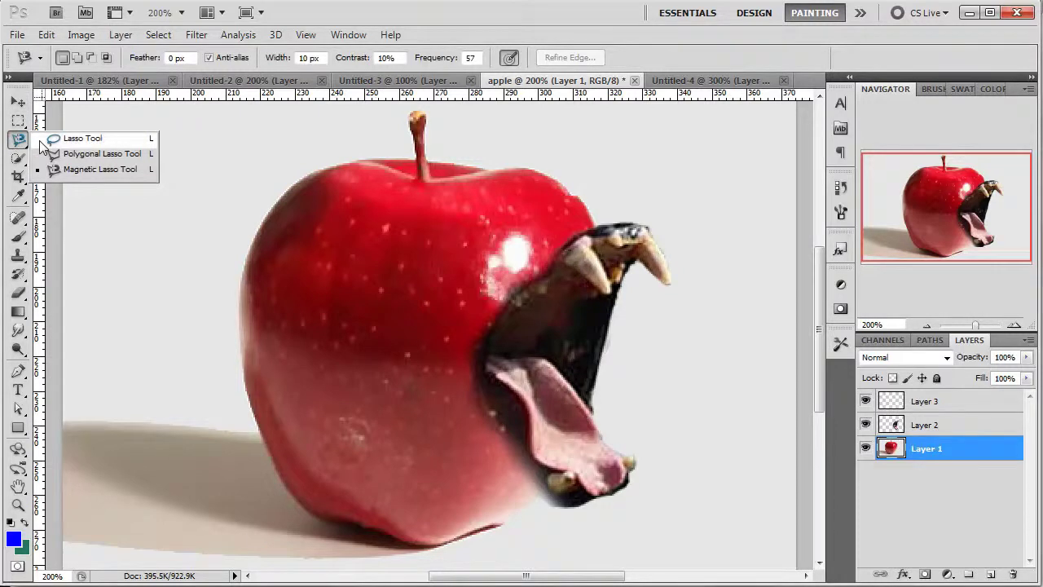
left_click(85, 141)
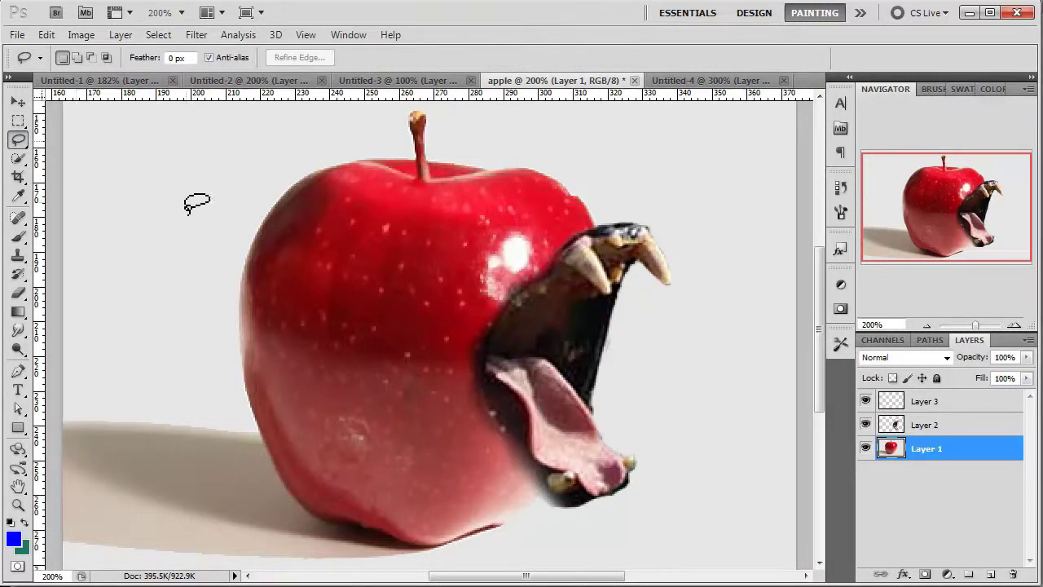
mouse_move(134, 213)
left_mouse_down()
mouse_move(134, 223)
mouse_move(192, 214)
mouse_move(193, 231)
mouse_move(182, 168)
mouse_move(194, 231)
left_mouse_up()
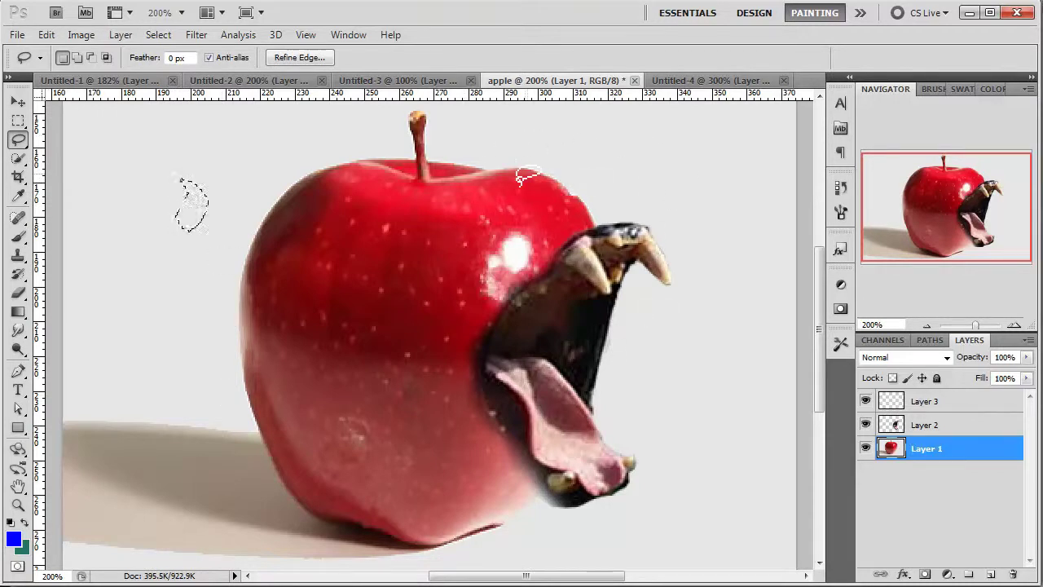
left_click(519, 134)
left_click_drag(560, 136, 463, 161)
mouse_move(469, 257)
left_mouse_down()
mouse_move(495, 271)
mouse_move(483, 271)
mouse_move(634, 266)
mouse_move(662, 244)
mouse_move(655, 167)
mouse_move(578, 134)
left_mouse_up()
left_click_drag(634, 215, 635, 216)
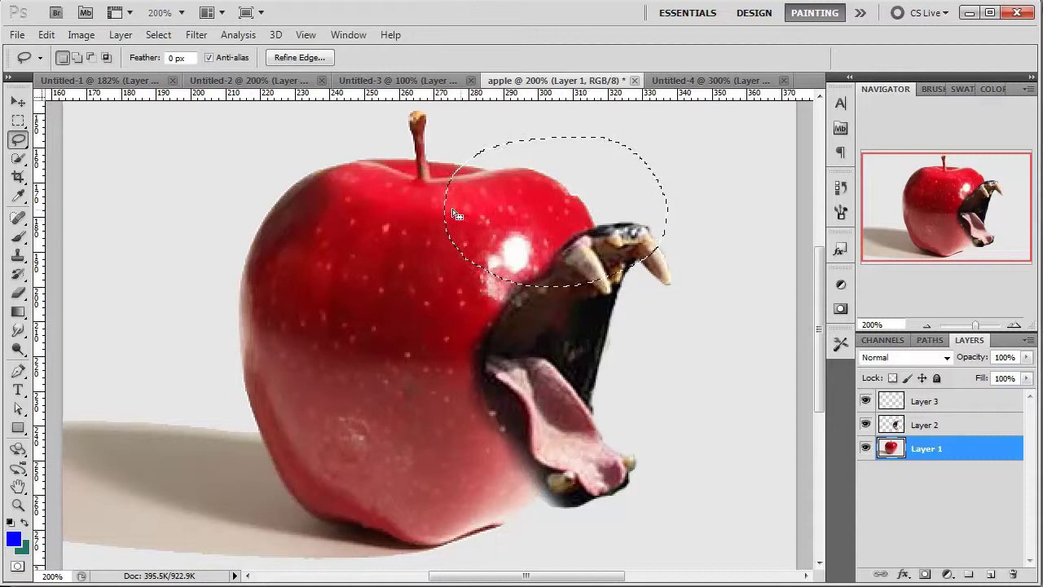
left_click(20, 140)
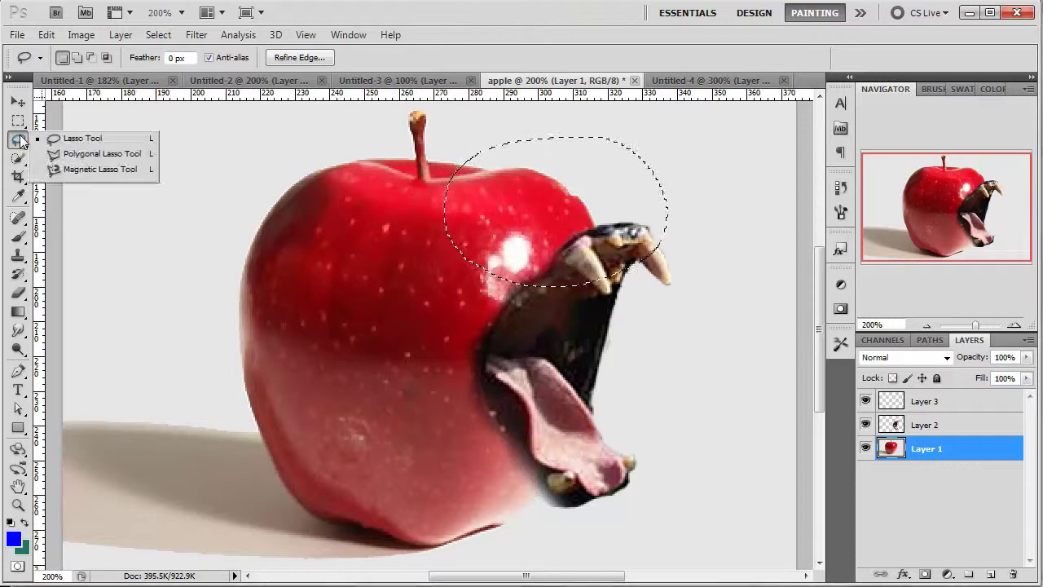
Subtract the grey background above the apple's shoulder and upper jaw from the selection with a 30 px Quick Selection brush.
left_click(22, 145)
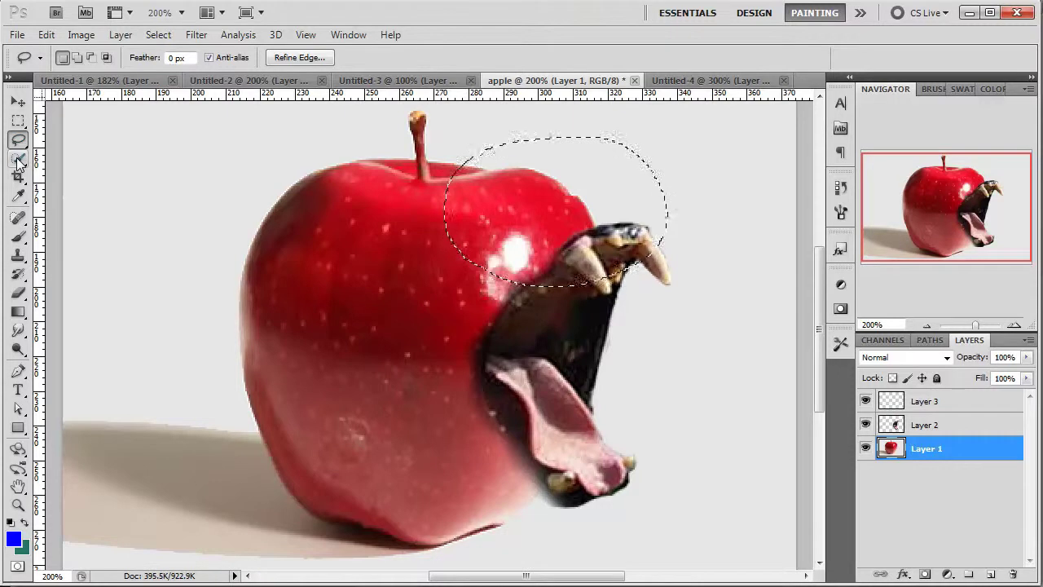
left_click(20, 160)
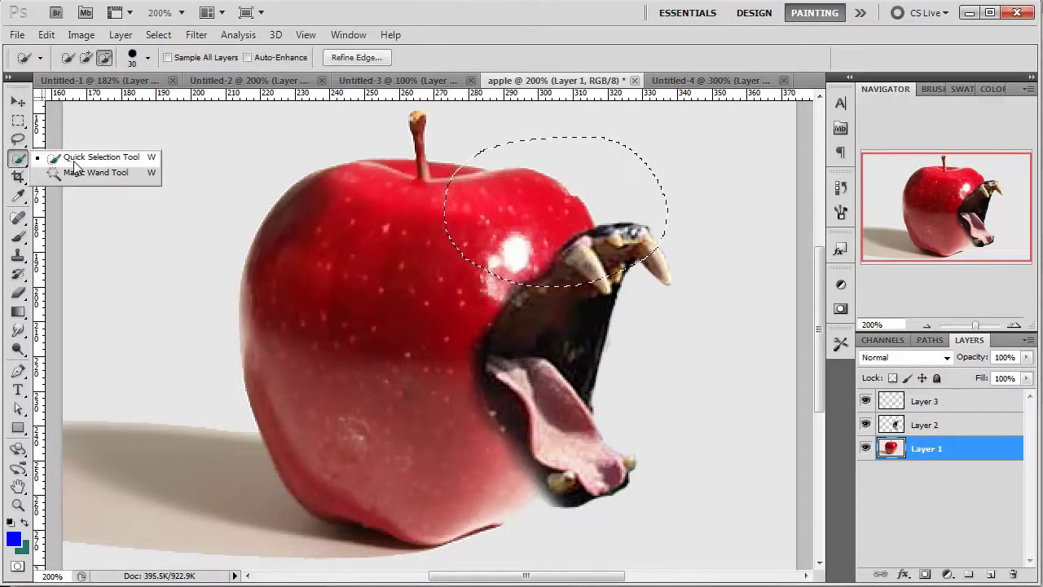
left_click(74, 162)
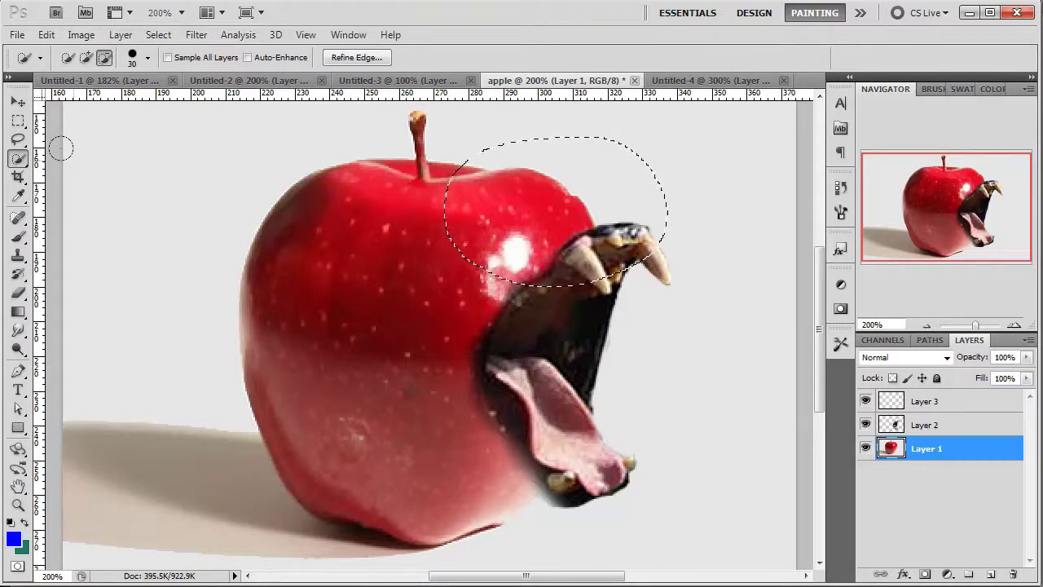
left_click(67, 57)
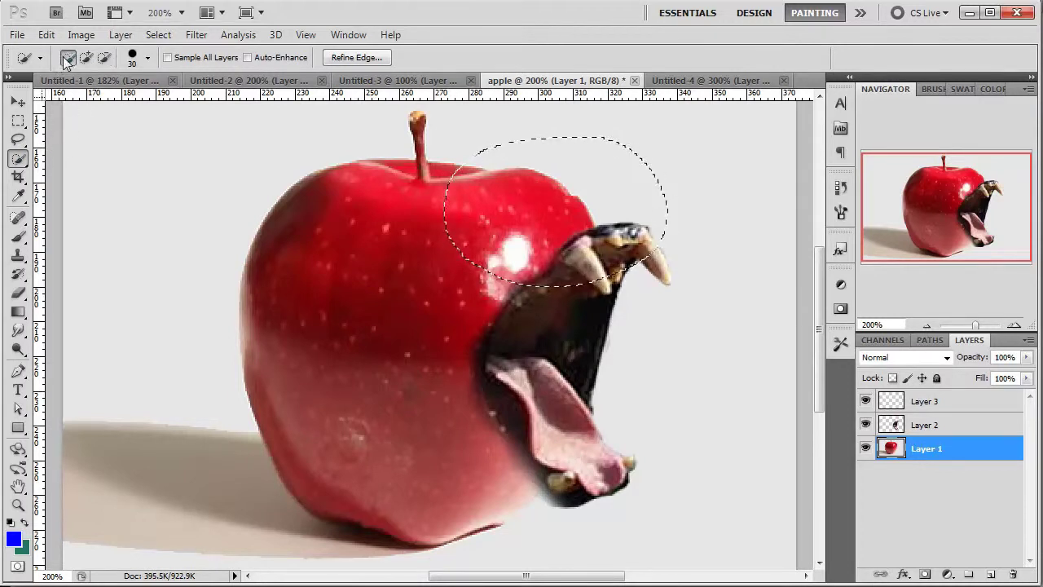
left_click(87, 58)
left_click(105, 59)
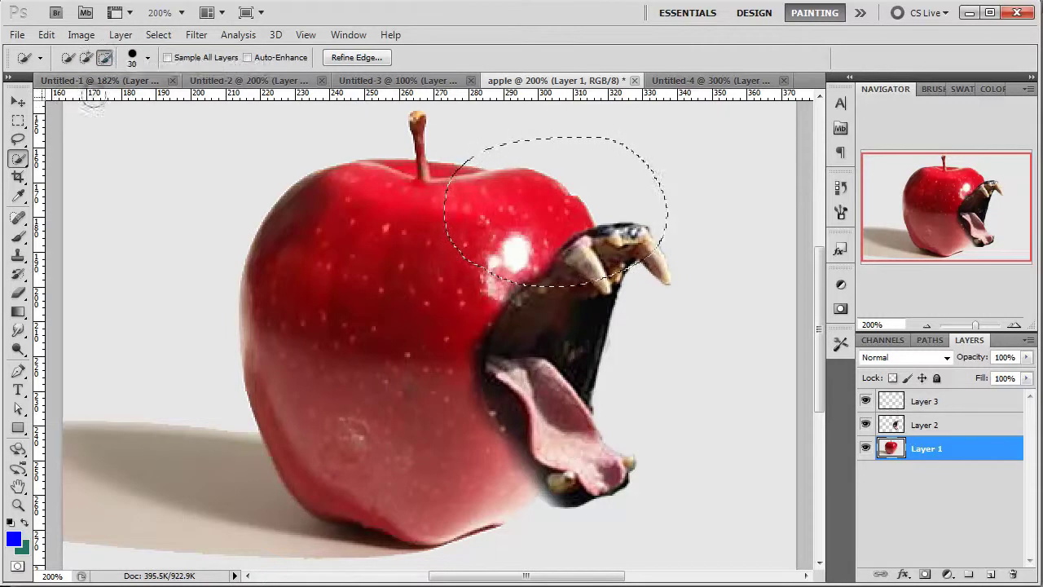
left_click(101, 61)
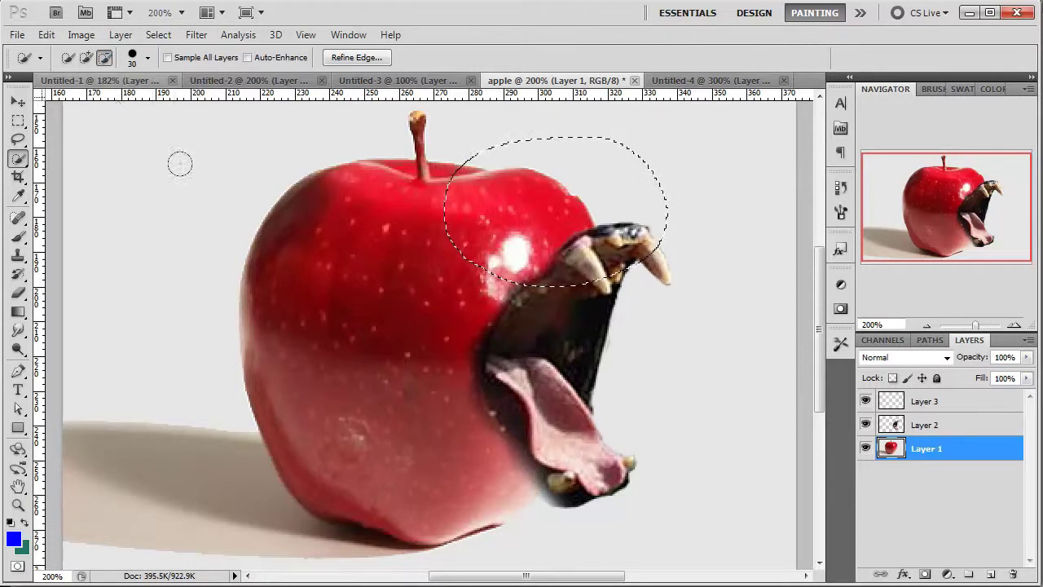
left_click(148, 58)
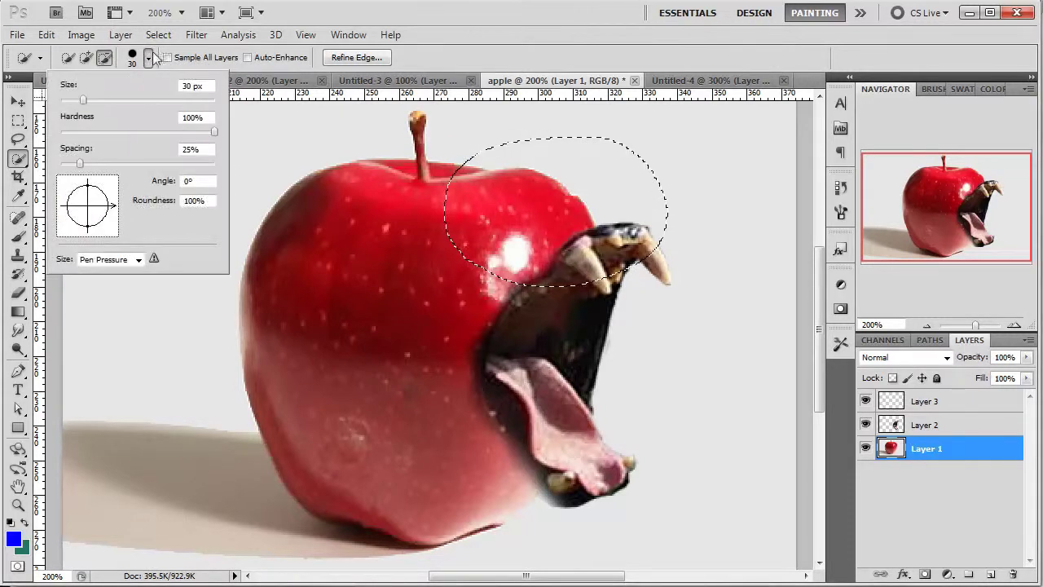
left_click(148, 58)
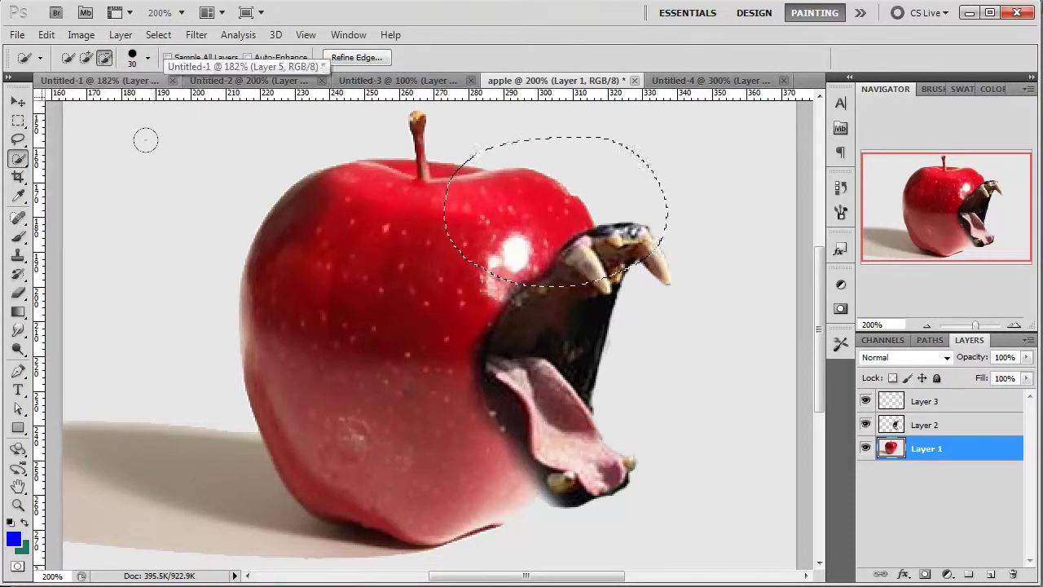
mouse_move(518, 124)
left_mouse_down()
mouse_move(582, 139)
mouse_move(560, 137)
mouse_move(571, 125)
mouse_move(635, 155)
mouse_move(667, 200)
mouse_move(680, 255)
left_mouse_up()
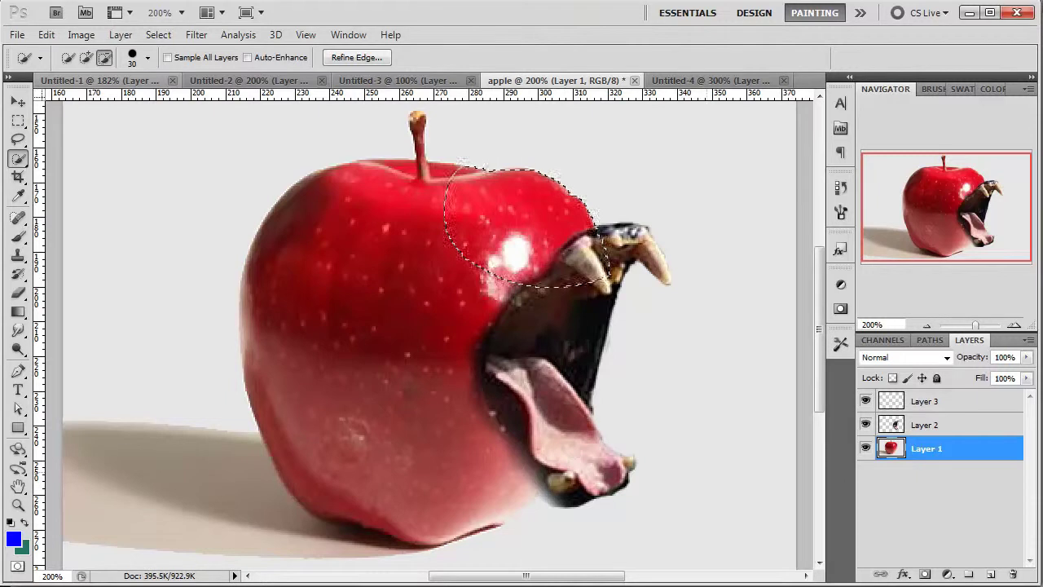
Copy the selected upper shoulder of the apple and paste it as a new layer.
left_click(46, 35)
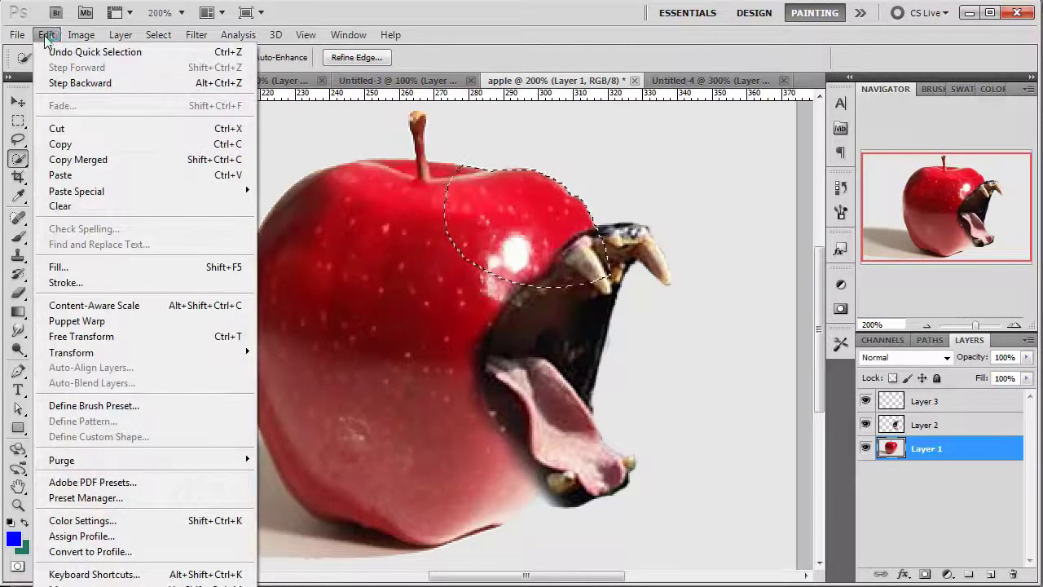
left_click(65, 143)
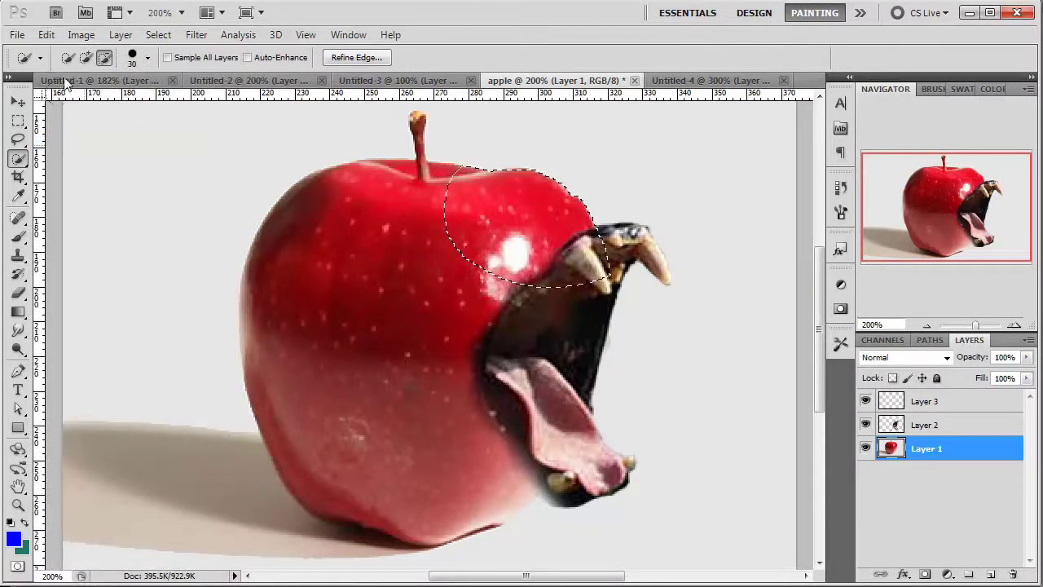
left_click(47, 35)
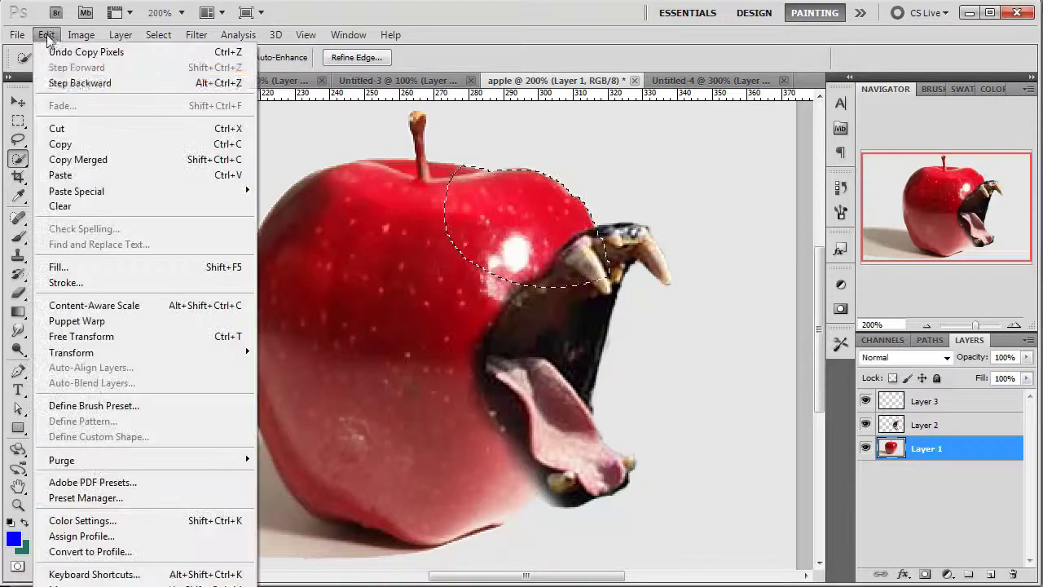
left_click(111, 174)
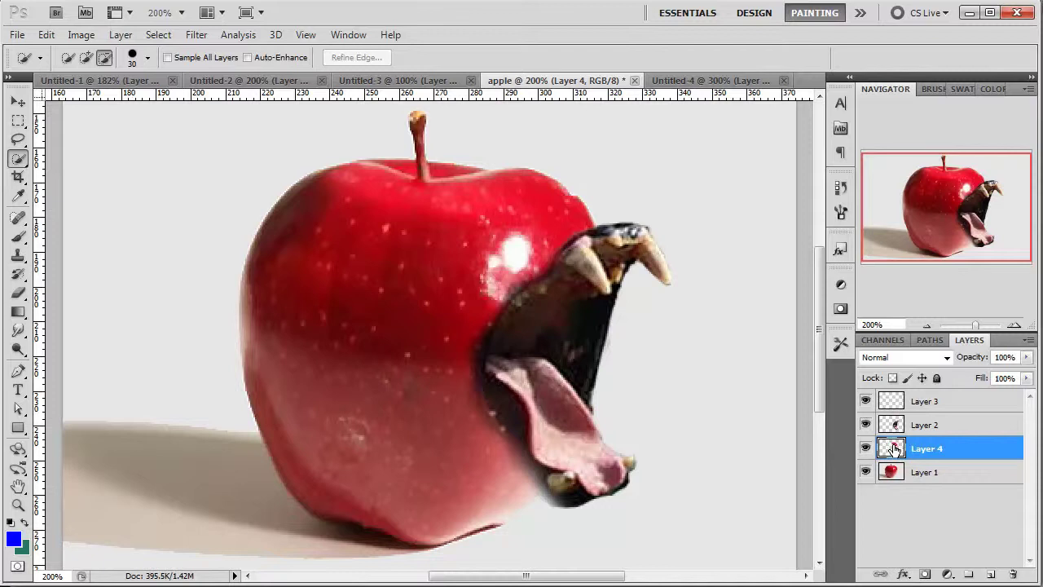
left_click(18, 101)
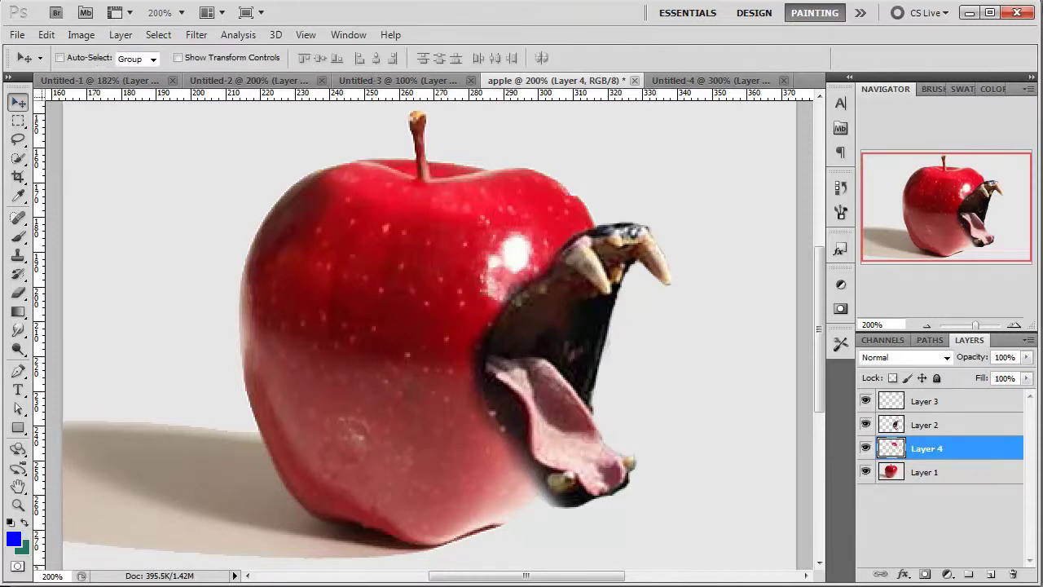
left_click_drag(538, 242, 606, 214)
key("ctrl+z")
Warp the pasted shoulder piece so the apple's skin stretches over the upper jaw to the front fang in a smooth slope.
left_click(17, 123)
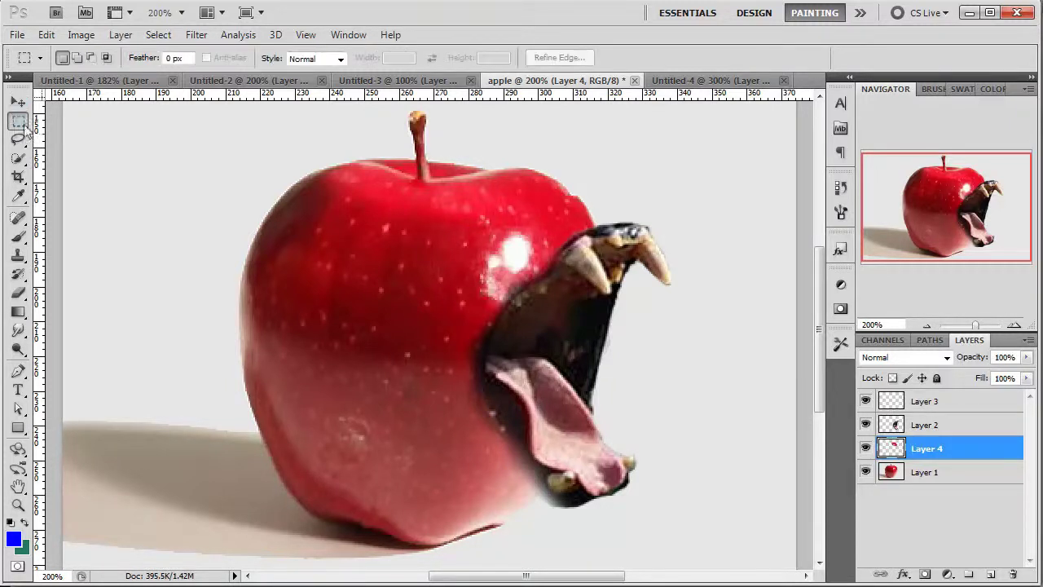
right_click(536, 218)
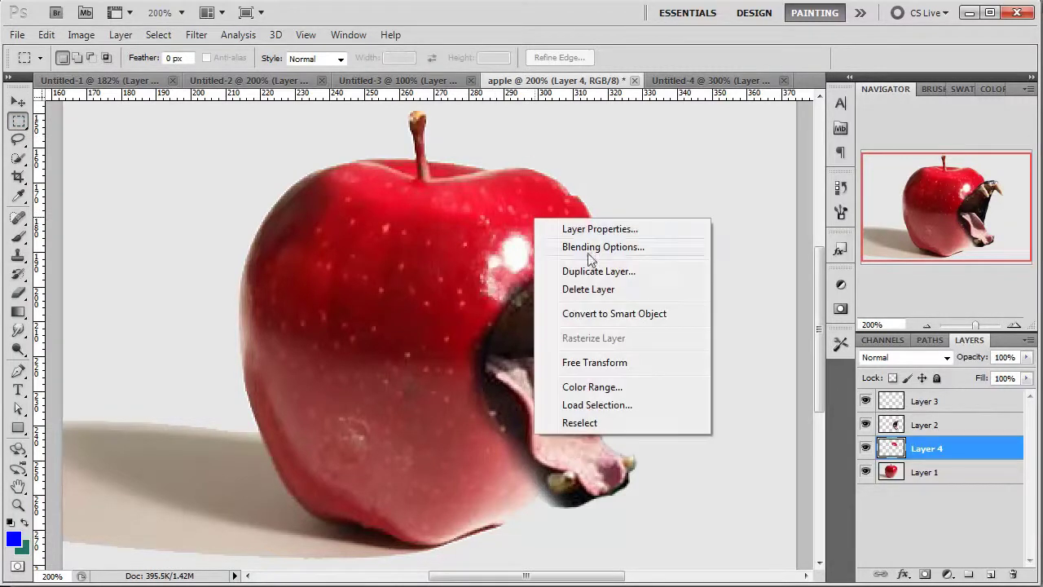
left_click(654, 363)
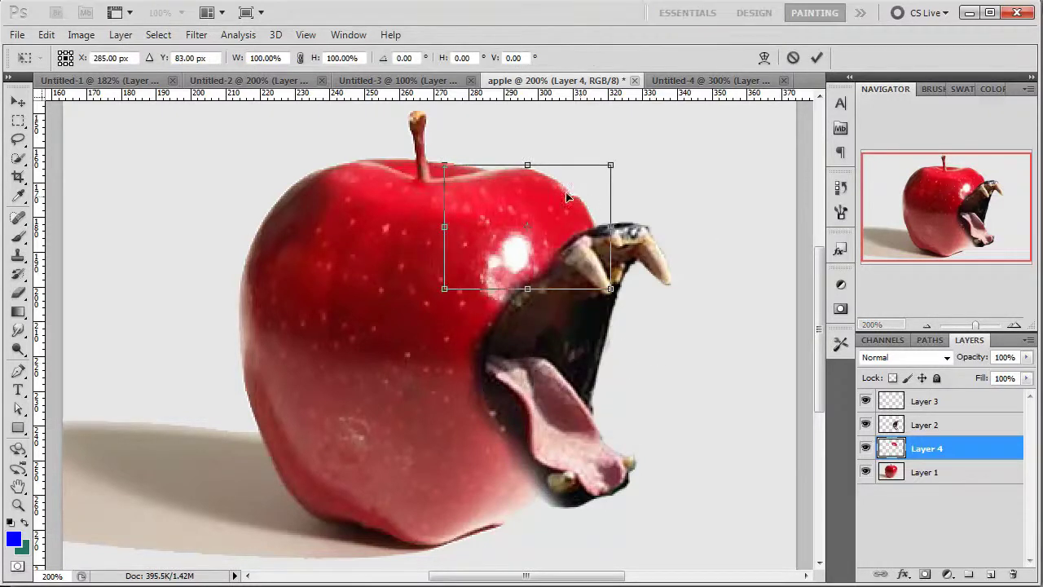
right_click(543, 198)
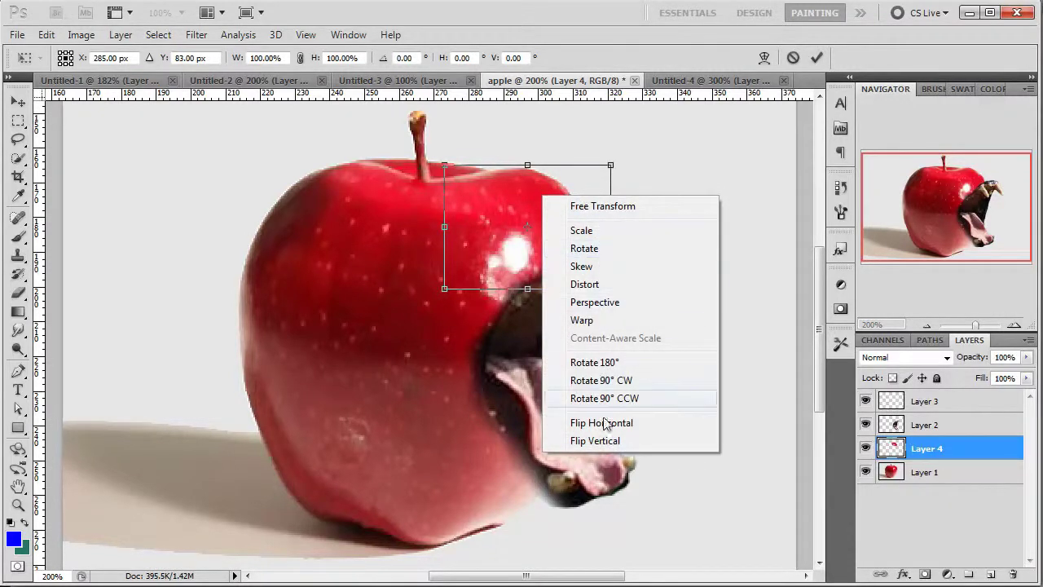
left_click(589, 324)
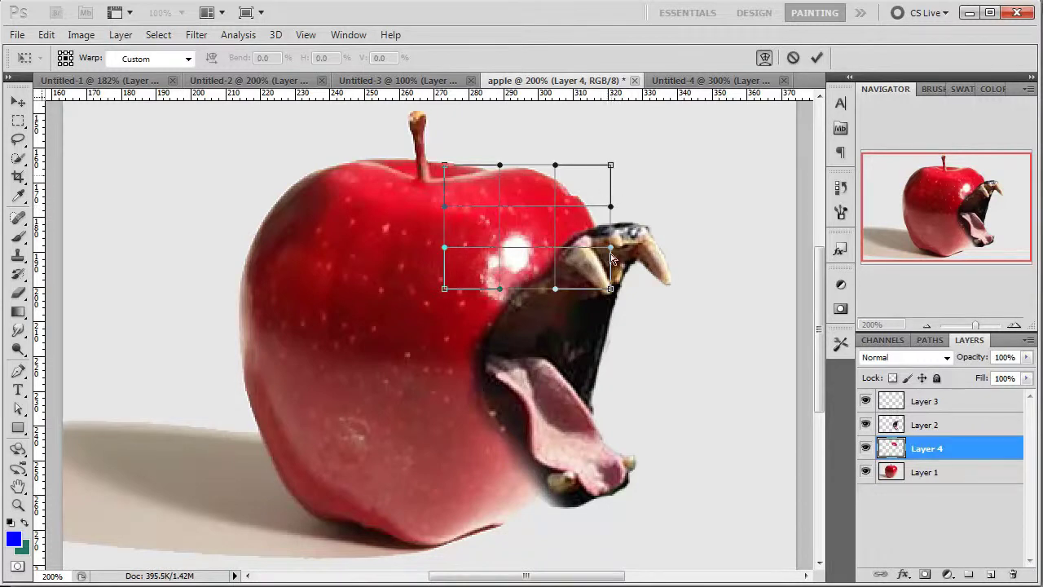
left_click_drag(612, 252, 749, 217)
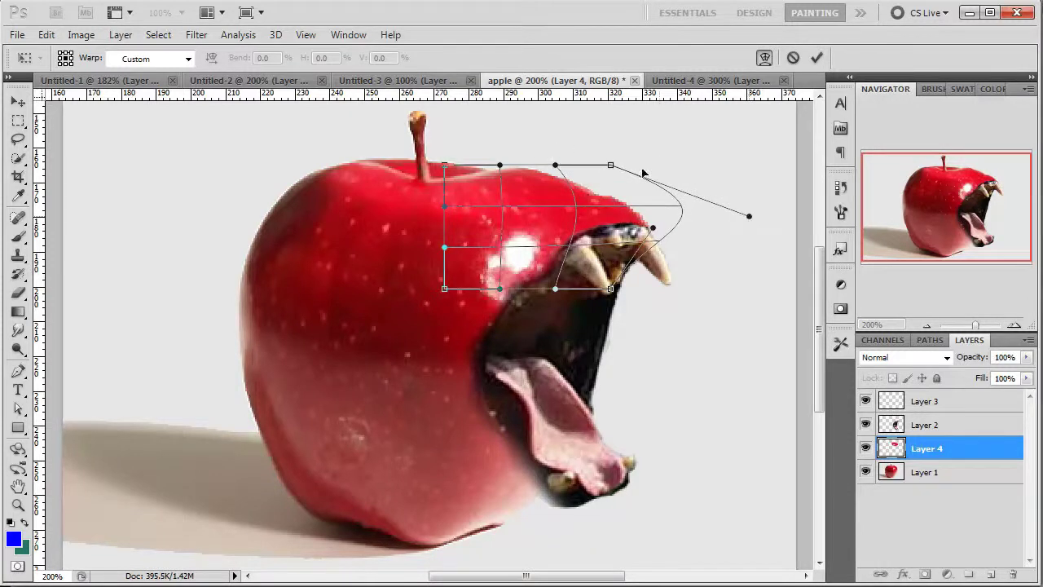
left_click_drag(613, 167, 600, 202)
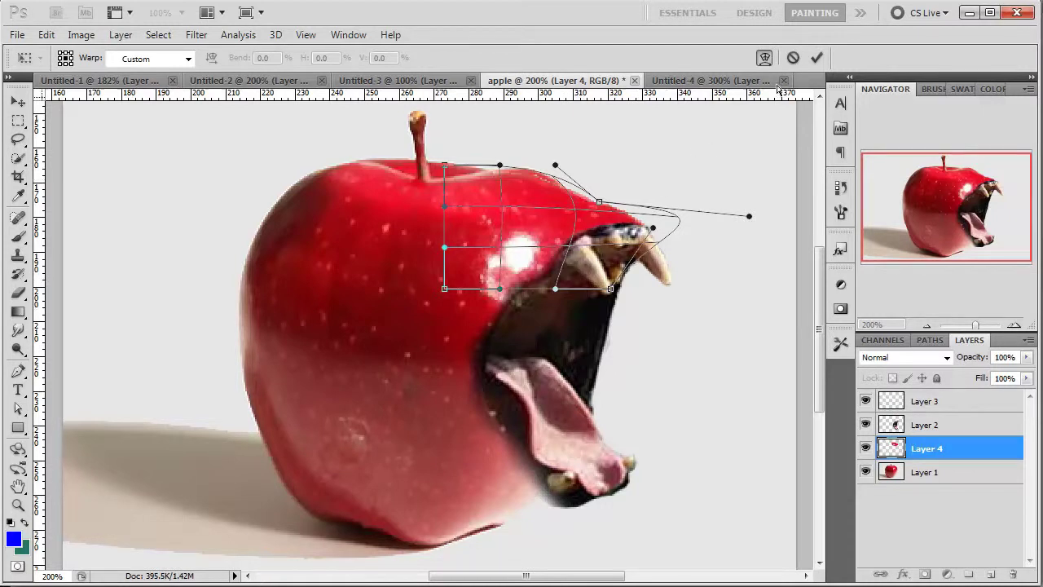
left_click(815, 57)
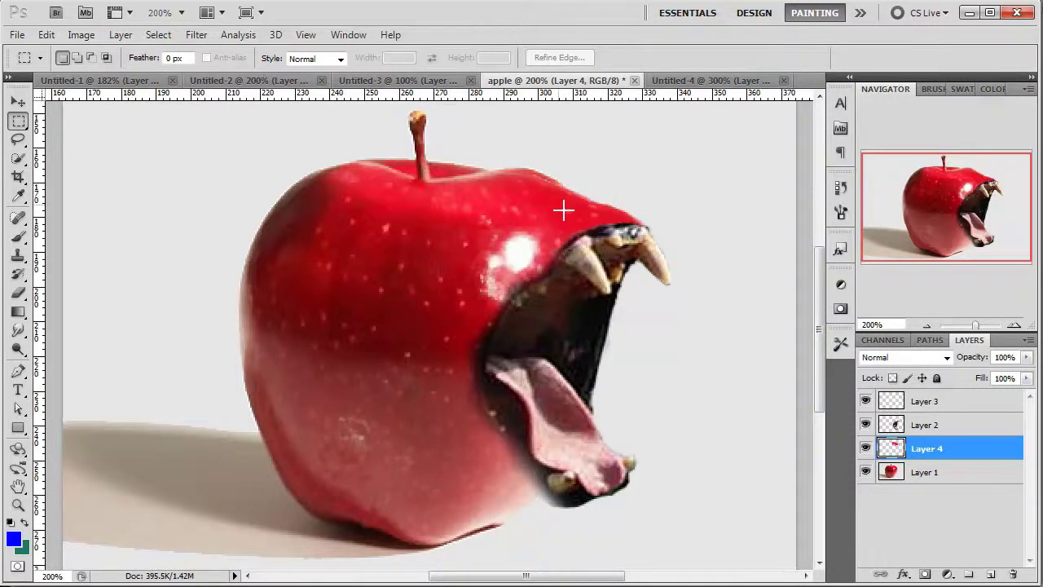
Lasso the apple's lower edge beside the lower jaw on Layer 1 and subtract the background from the selection with Quick Selection.
left_click(962, 476)
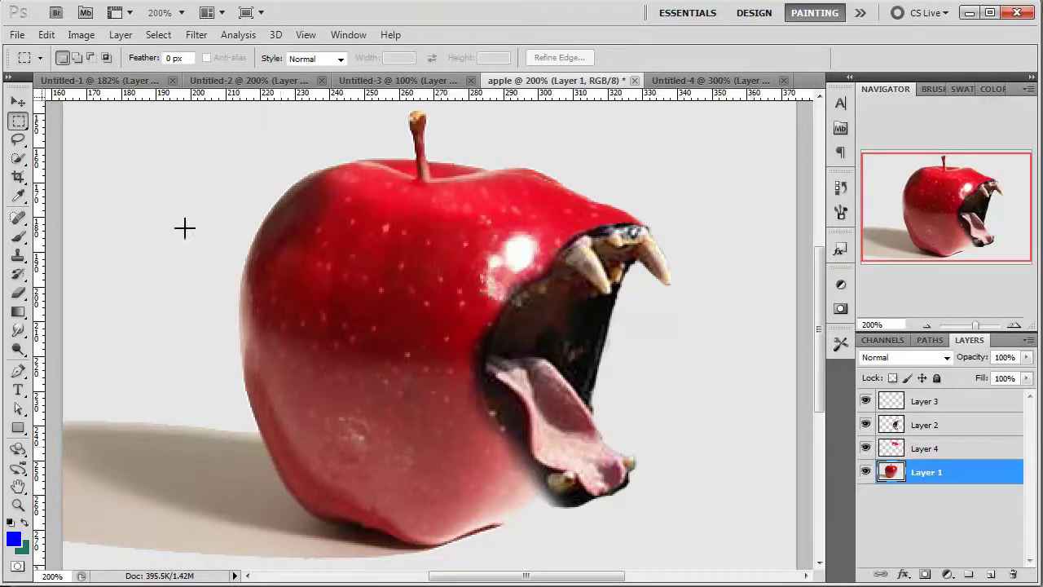
left_click(18, 142)
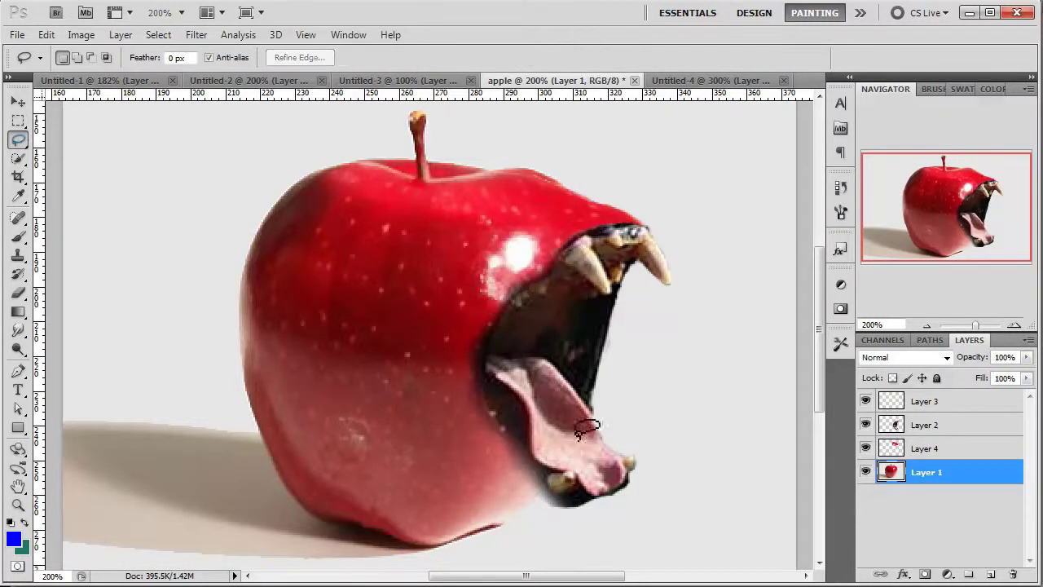
mouse_move(603, 447)
left_mouse_down()
mouse_move(574, 422)
mouse_move(469, 444)
mouse_move(433, 489)
mouse_move(435, 530)
mouse_move(469, 553)
mouse_move(510, 558)
mouse_move(557, 546)
mouse_move(579, 526)
mouse_move(621, 424)
left_mouse_up()
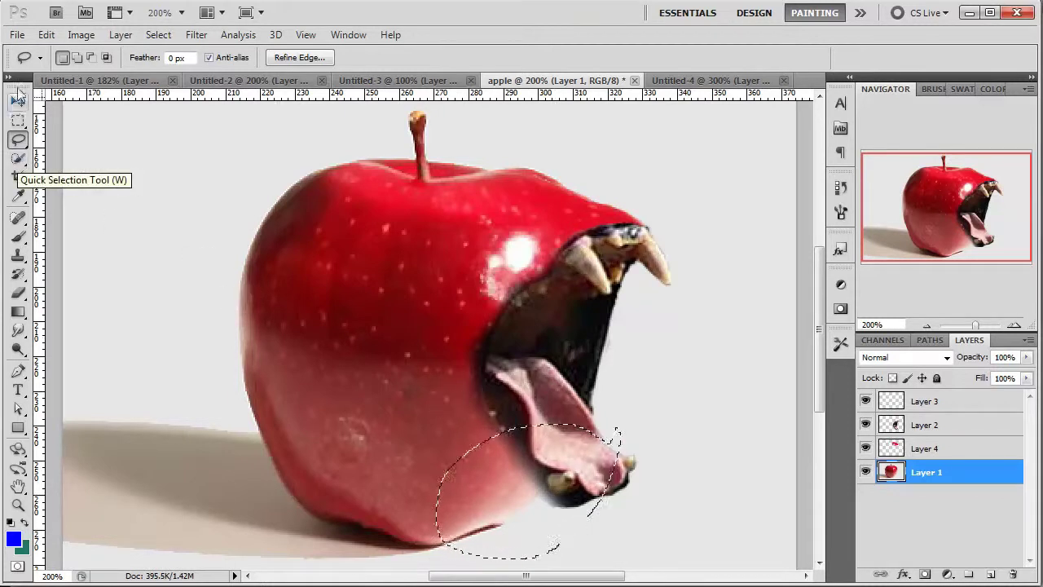
left_click(18, 160)
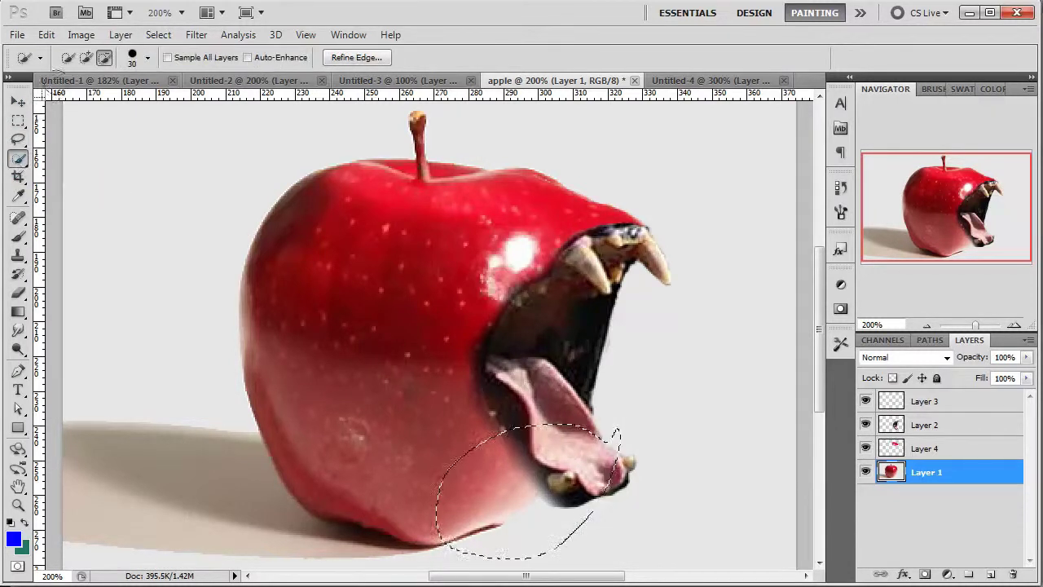
left_click(104, 57)
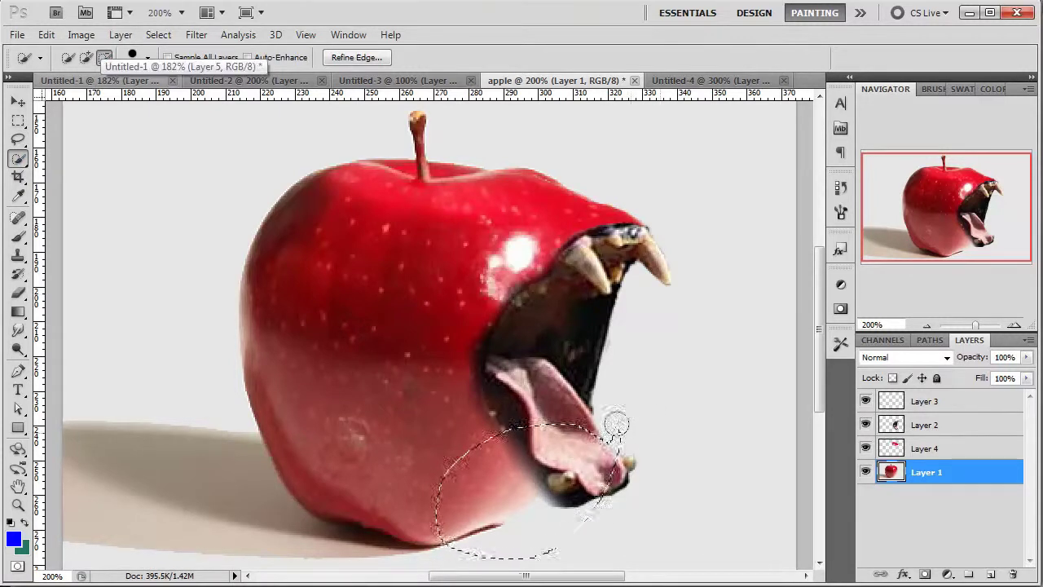
mouse_move(610, 435)
left_mouse_down()
mouse_move(594, 461)
mouse_move(595, 499)
left_mouse_up()
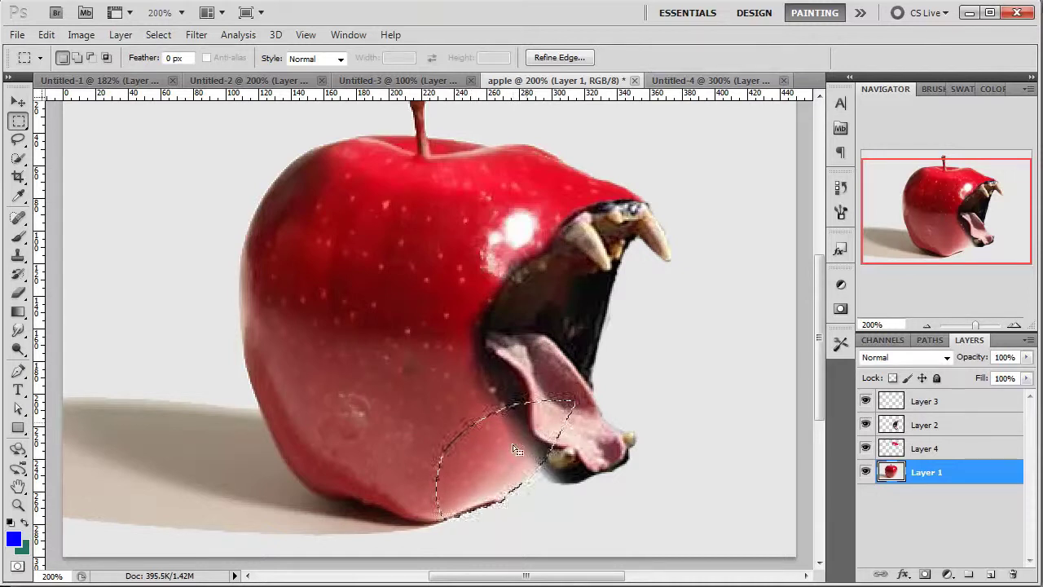
Copy the selected lower part of the apple and paste it as a new layer.
left_click(44, 35)
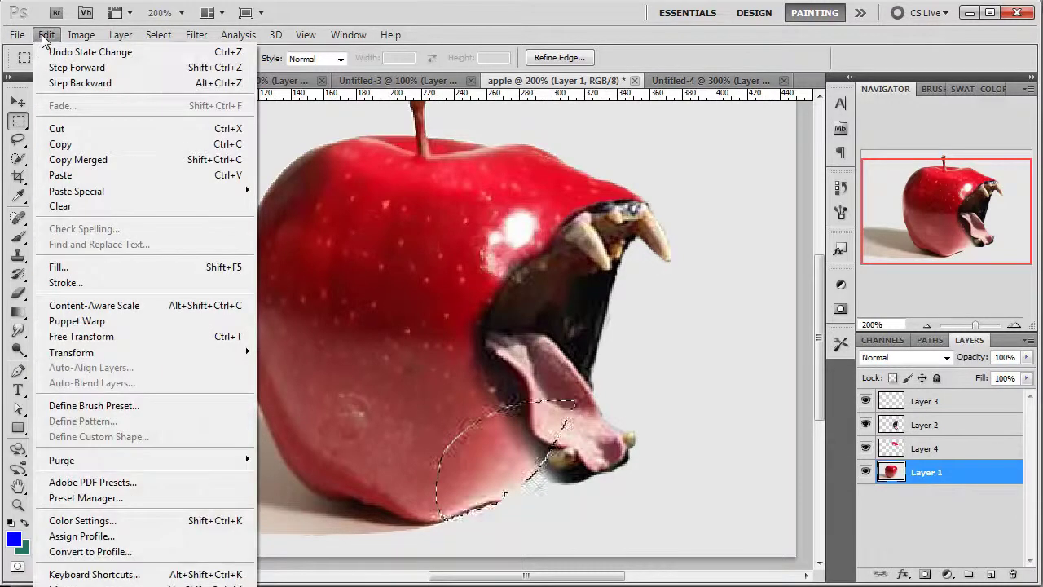
left_click(92, 145)
left_click(46, 35)
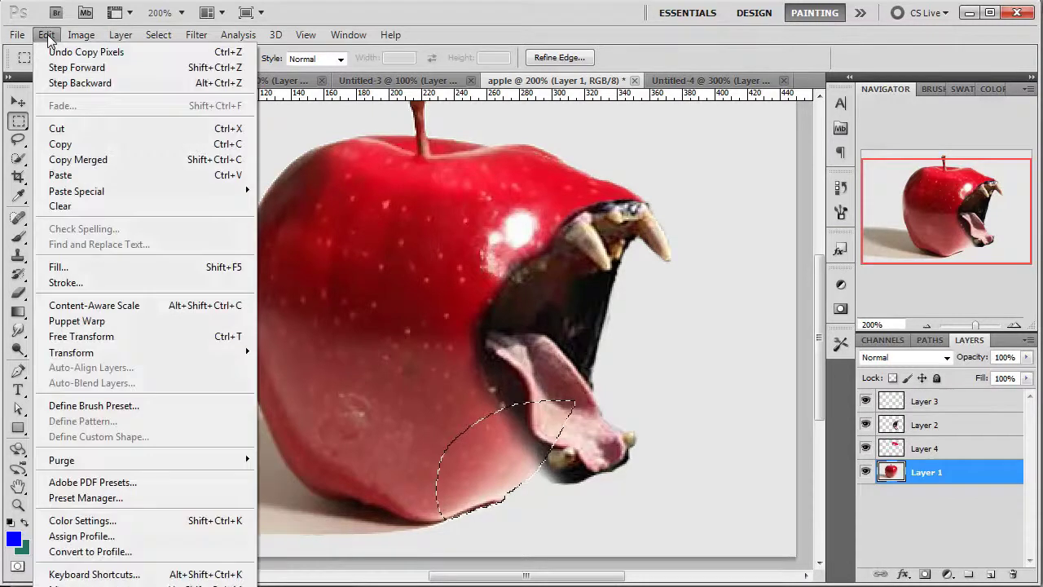
left_click(89, 175)
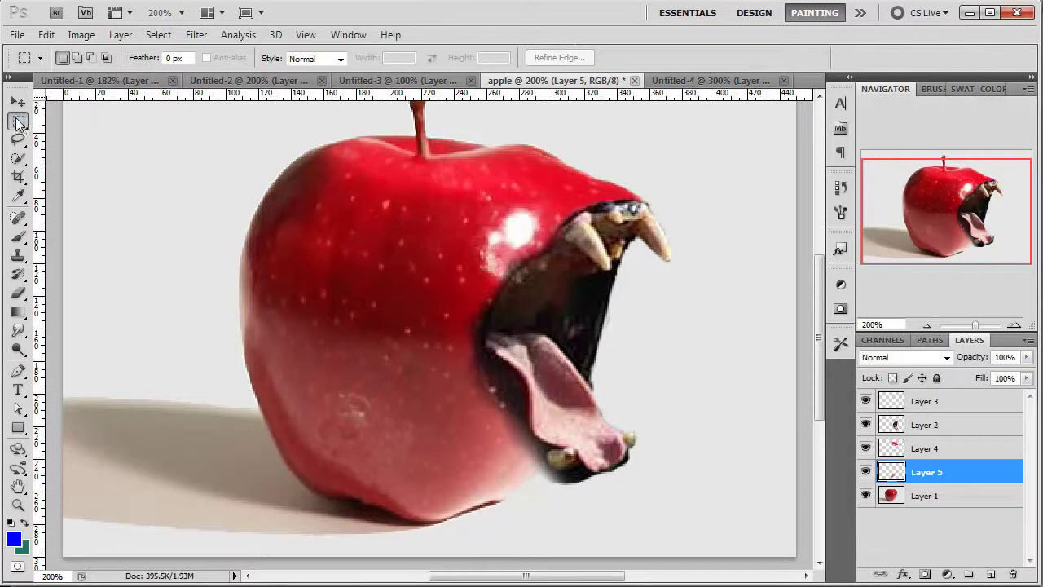
Free-transform the pasted lower apple piece on Layer 5 in Warp mode and pull its inner mesh slightly towards the lower jaw.
right_click(524, 468)
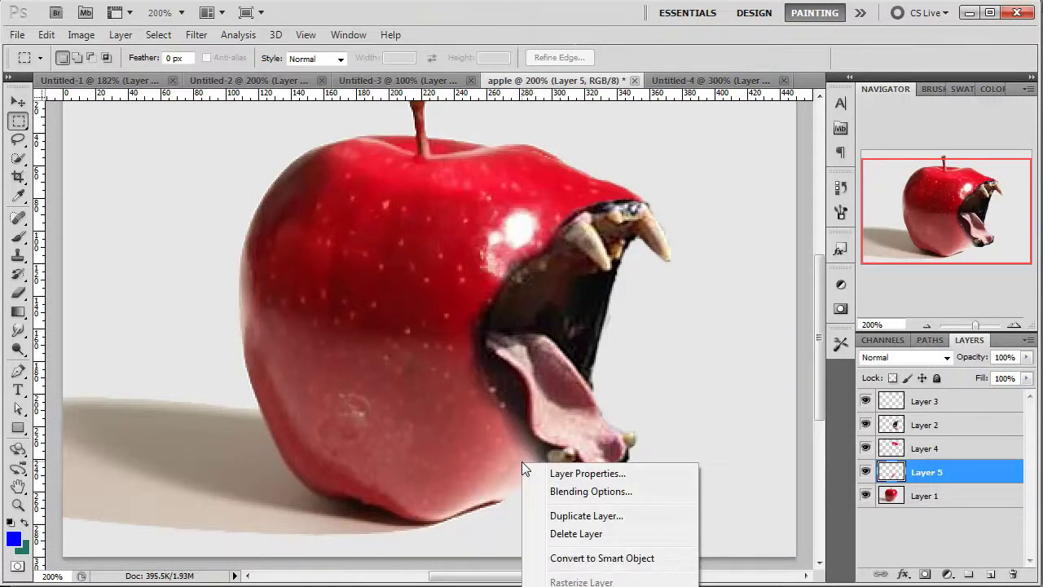
left_click(918, 325)
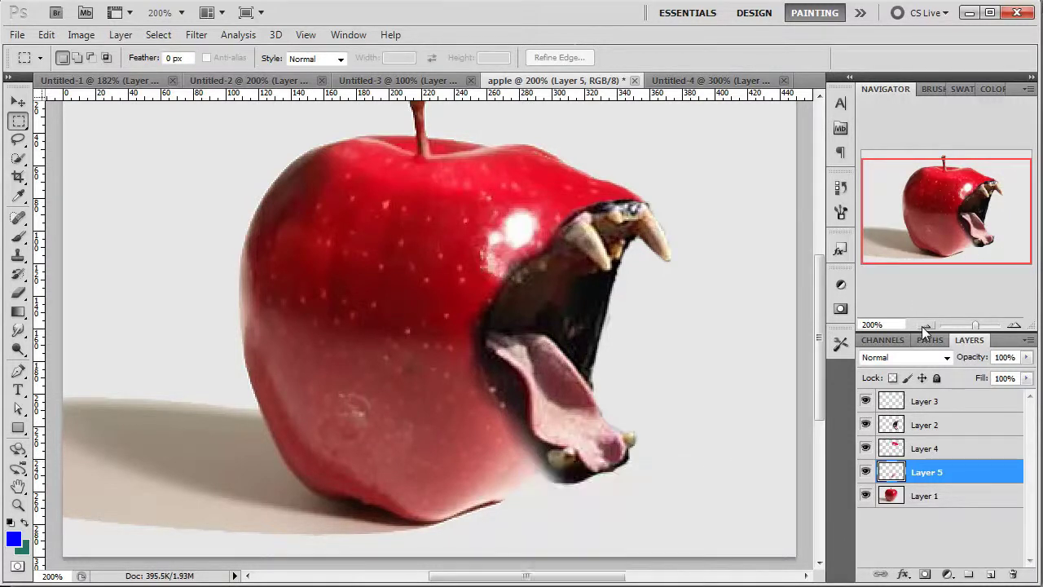
left_click(929, 325)
left_click(929, 324)
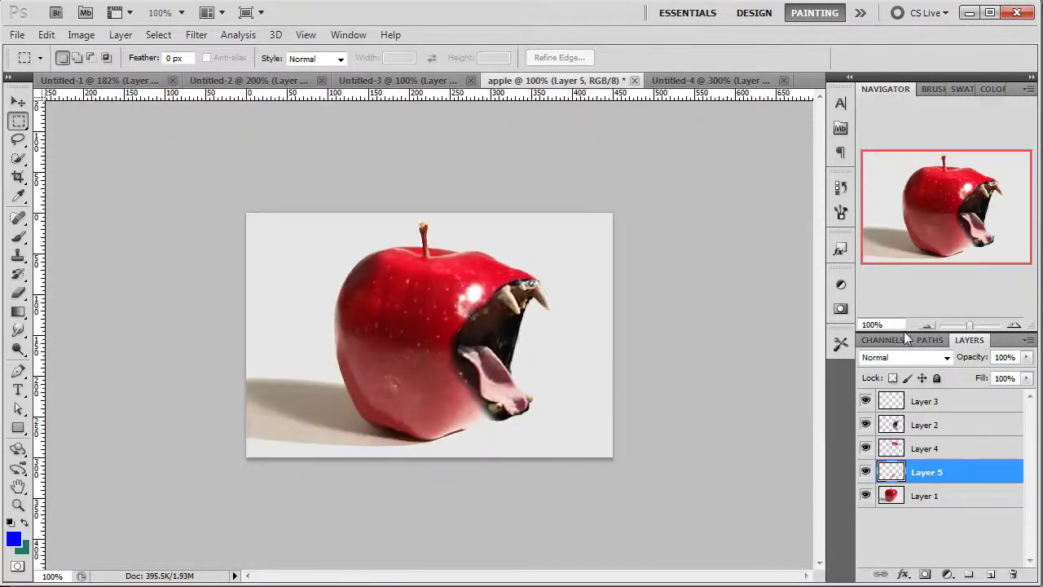
right_click(473, 412)
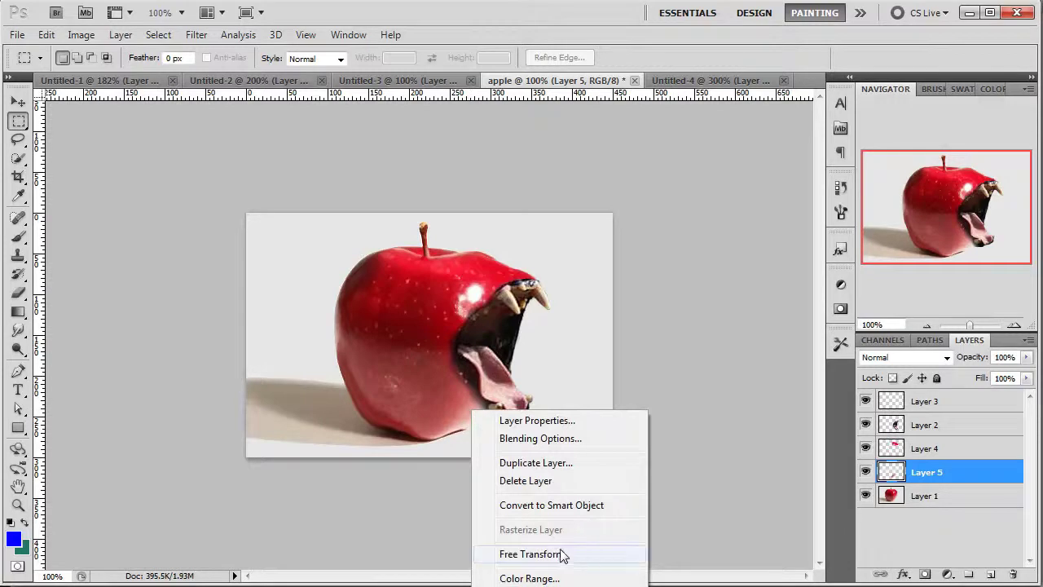
left_click(587, 554)
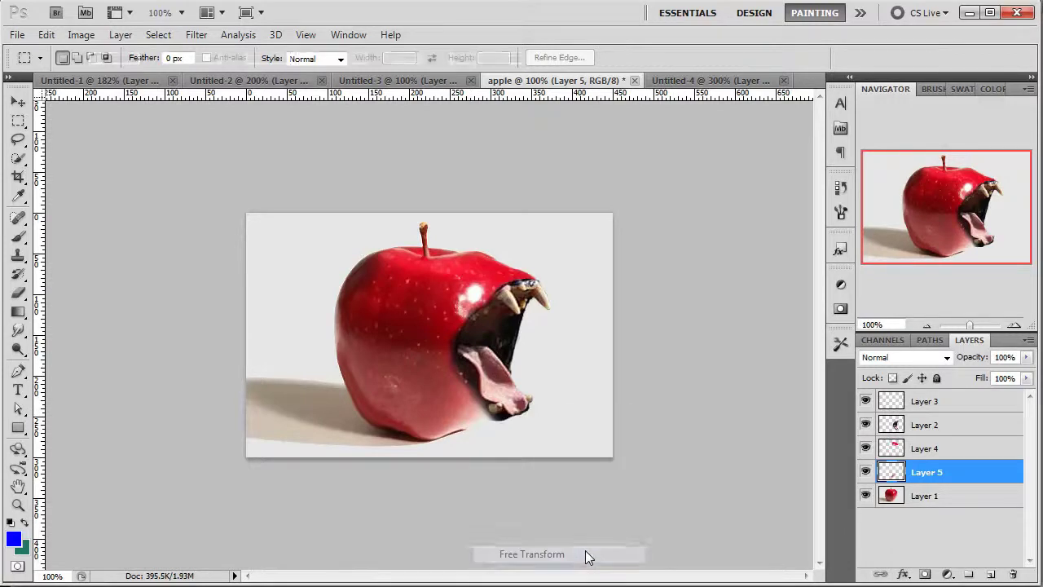
left_click(1015, 326)
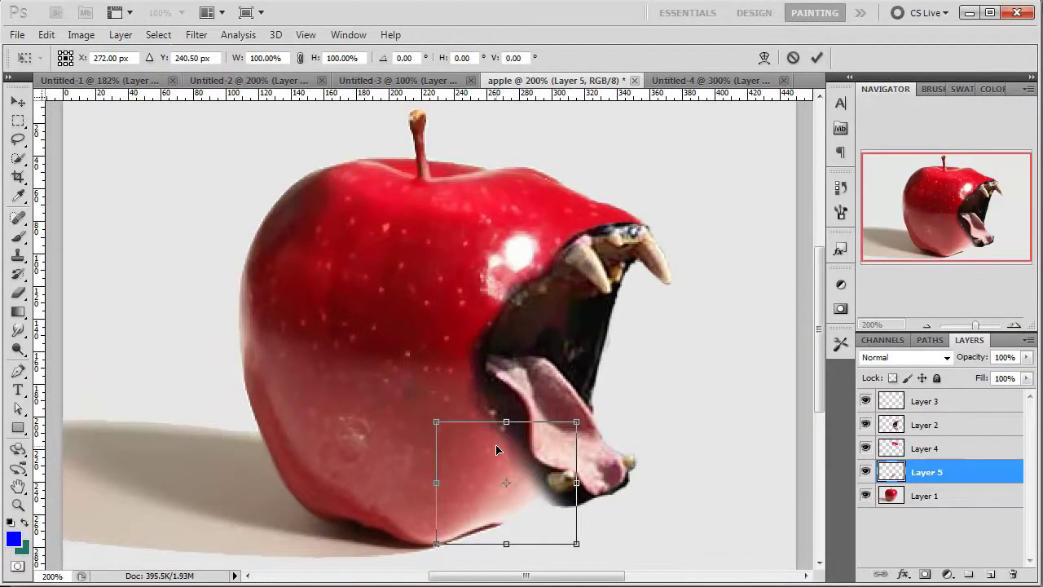
right_click(496, 446)
right_click(514, 431)
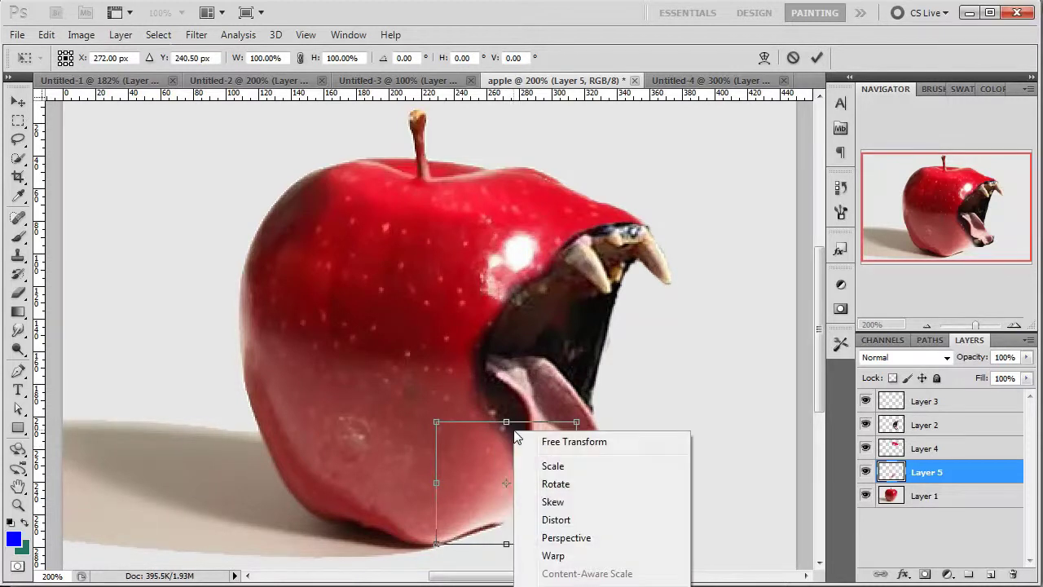
left_click(583, 554)
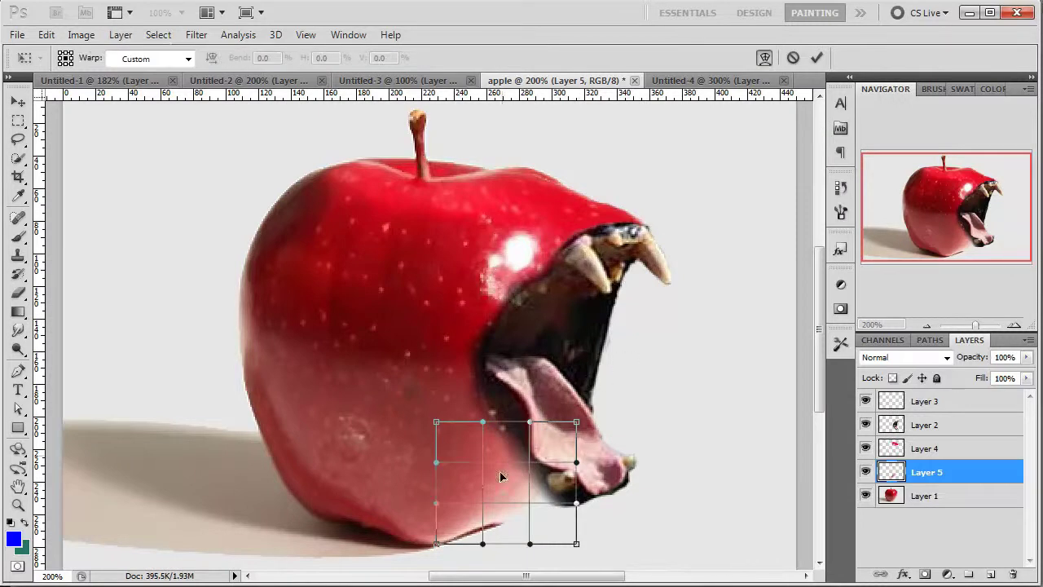
left_click_drag(528, 504, 551, 508)
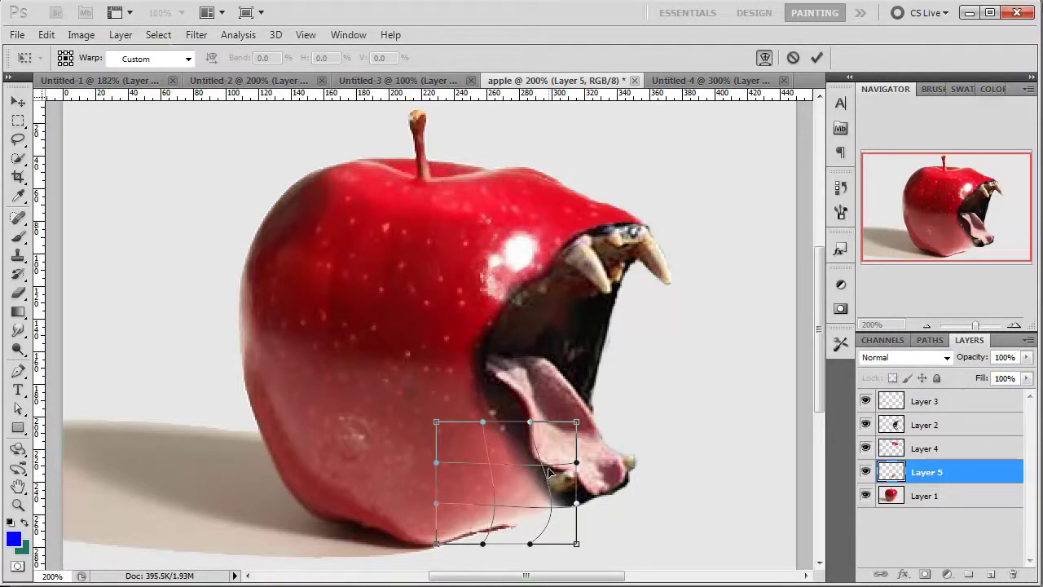
left_click_drag(546, 466, 493, 447)
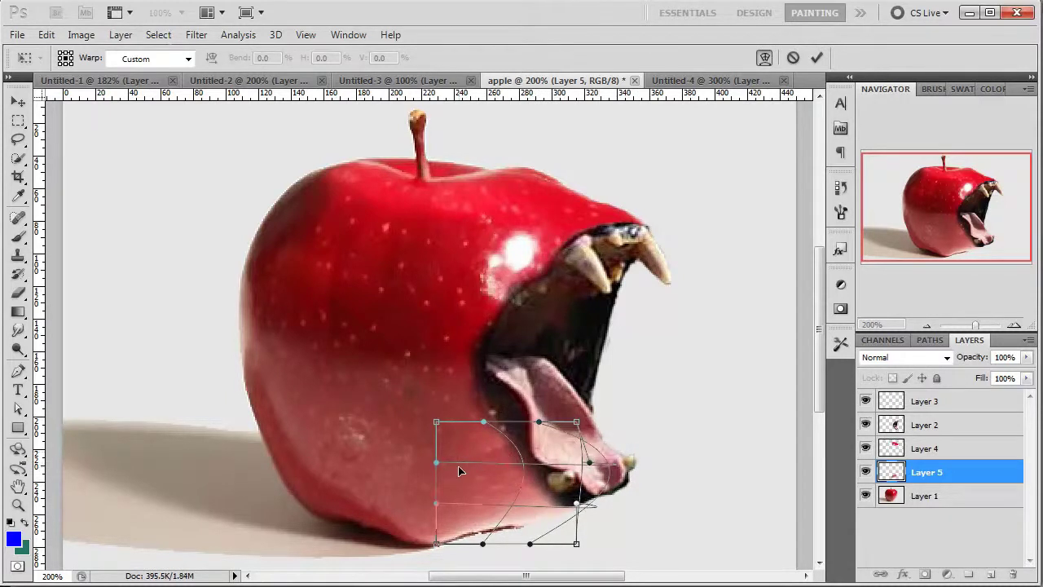
key("ctrl+z")
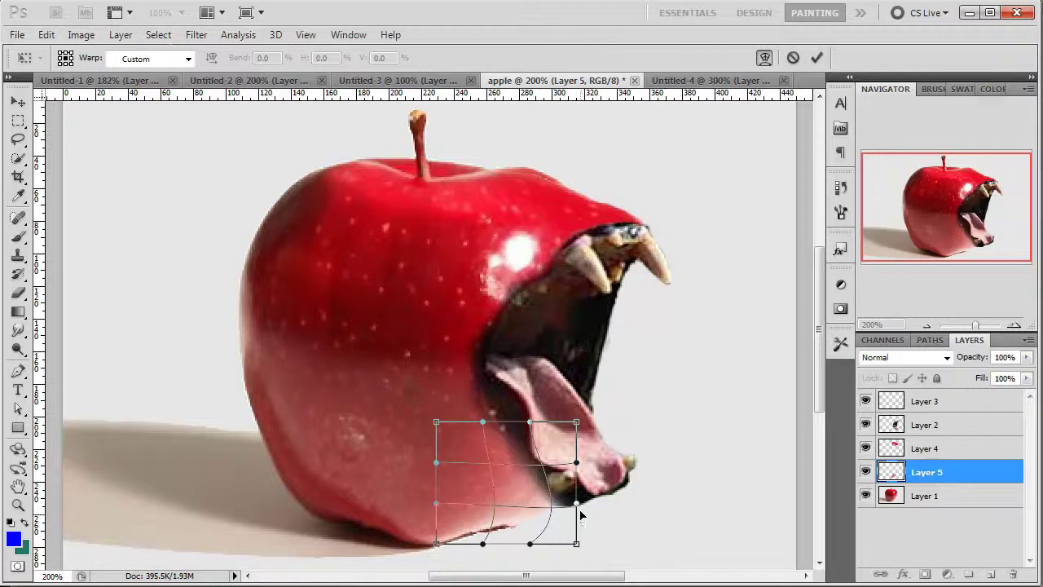
Stretch the warp mesh's outer edge and lower corner outward so the apple's skin extends beneath the lower jaw, and apply the warp.
left_click_drag(577, 505, 647, 525)
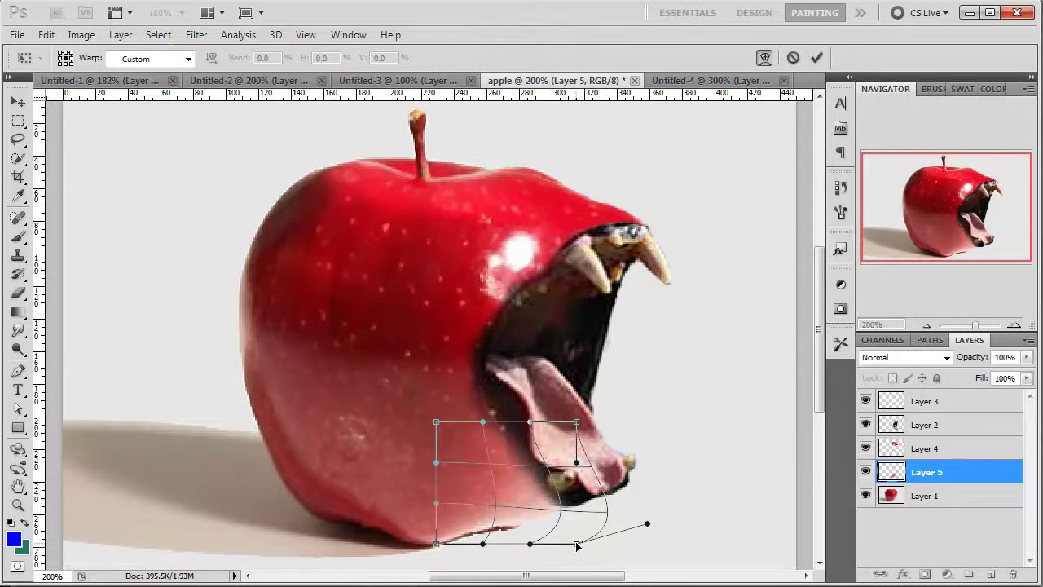
left_click_drag(576, 543, 620, 549)
mouse_move(565, 516)
left_mouse_down()
mouse_move(615, 518)
mouse_move(580, 521)
left_mouse_up()
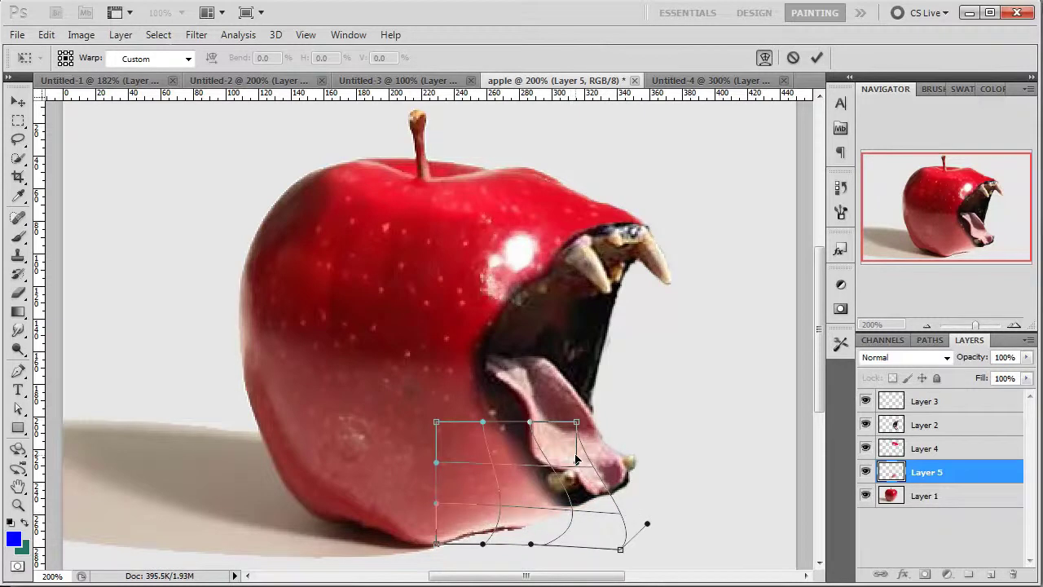
left_click_drag(576, 463, 750, 518)
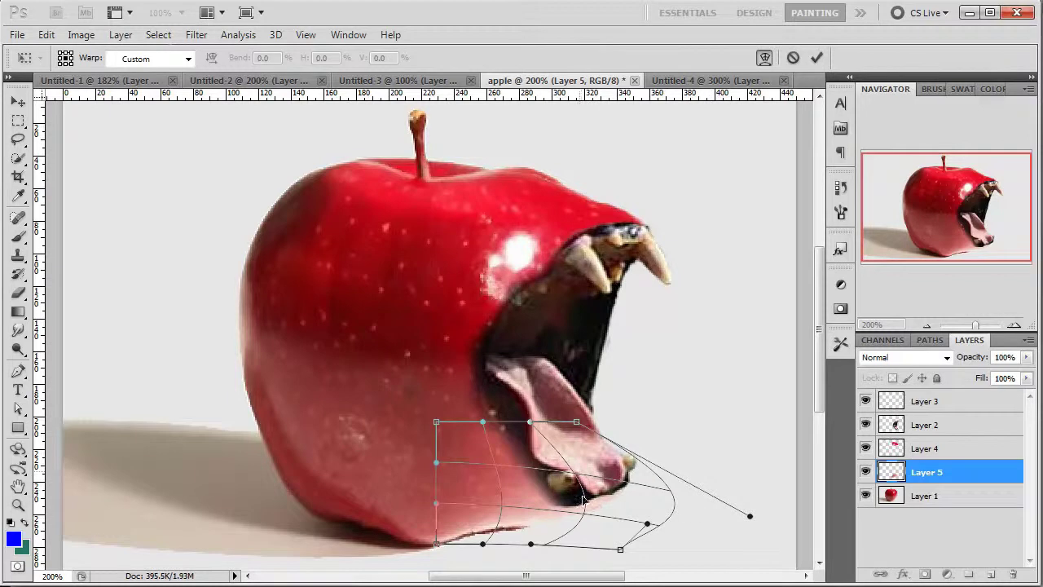
mouse_move(648, 523)
left_mouse_down()
mouse_move(627, 530)
mouse_move(666, 524)
left_mouse_up()
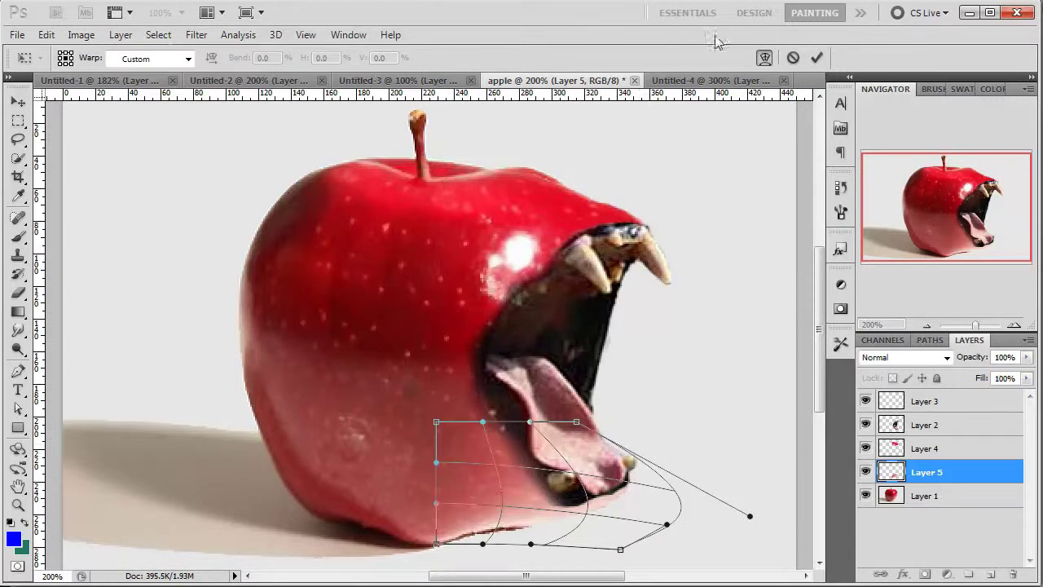
left_click(816, 58)
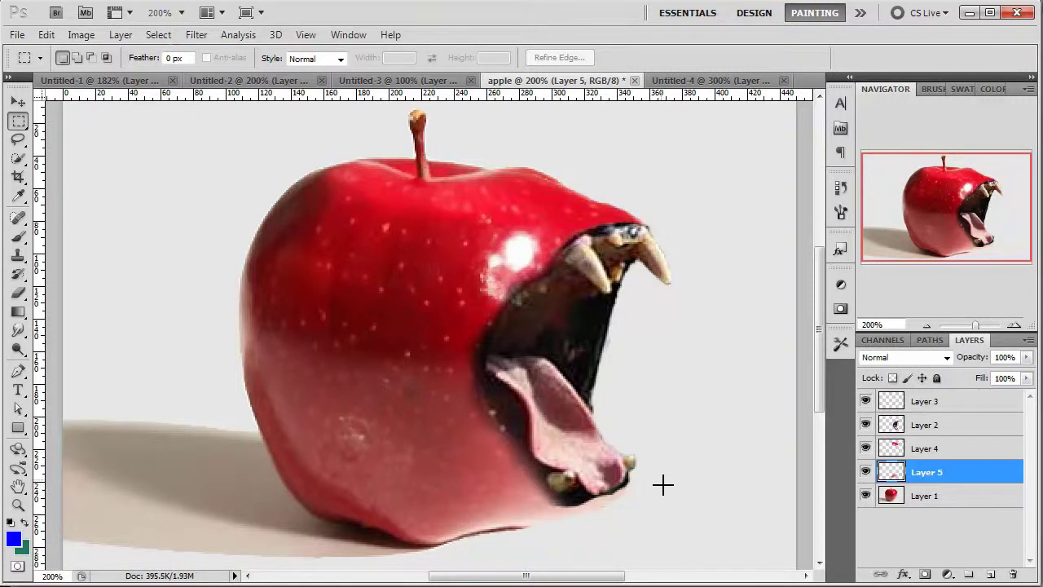
Add a red Color Overlay with the Multiply blend mode to the tiger mouth on Layer 2.
left_click(897, 425)
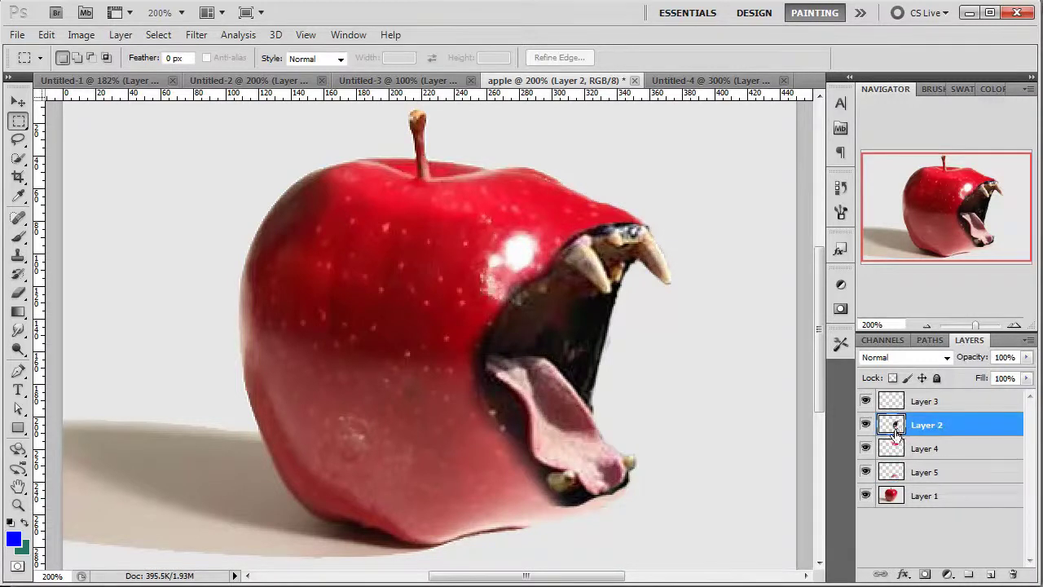
right_click(936, 418)
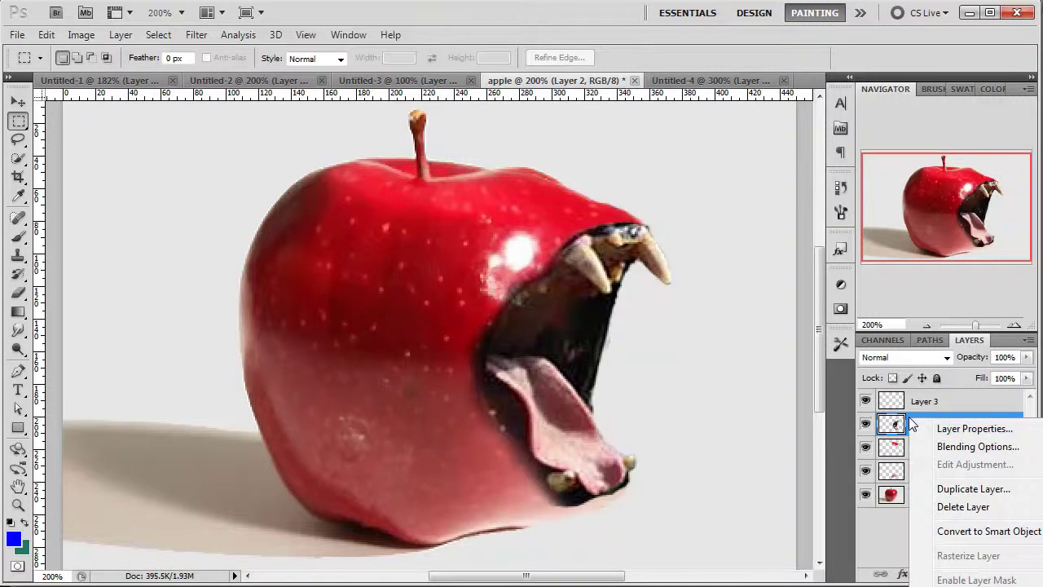
left_click(953, 449)
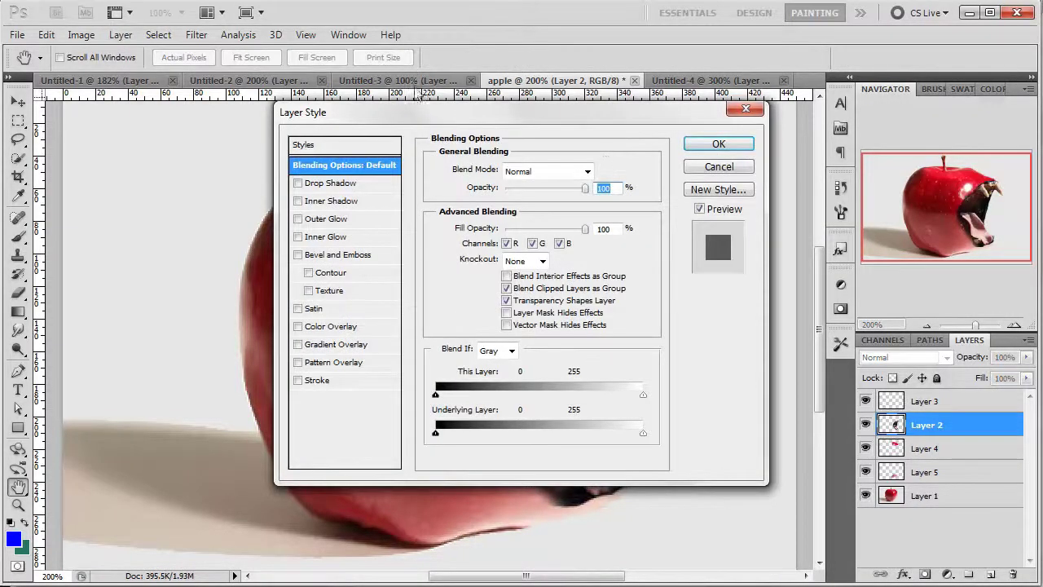
left_click_drag(432, 118, 174, 20)
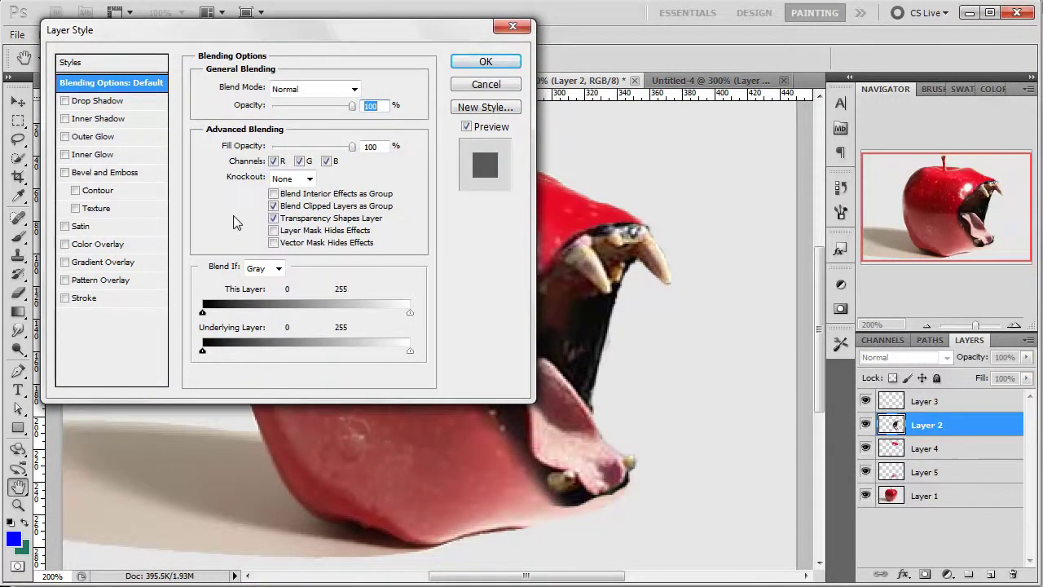
left_click(89, 245)
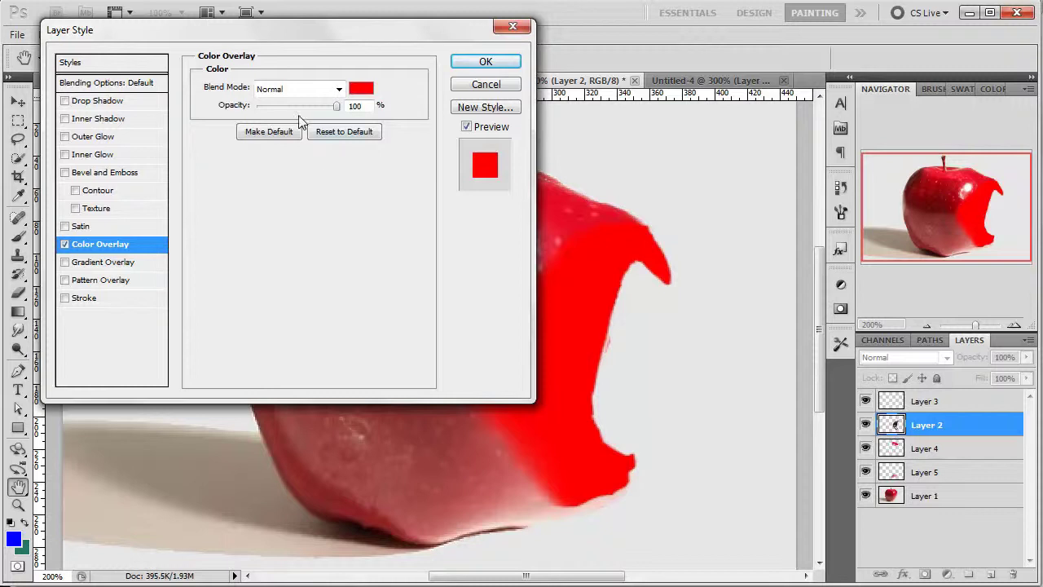
left_click(339, 89)
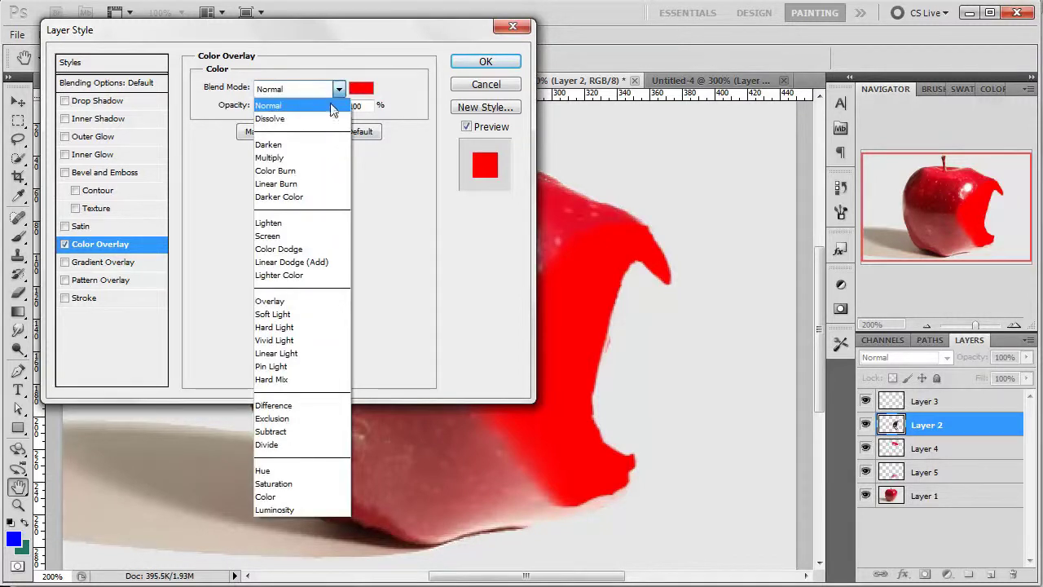
left_click(340, 157)
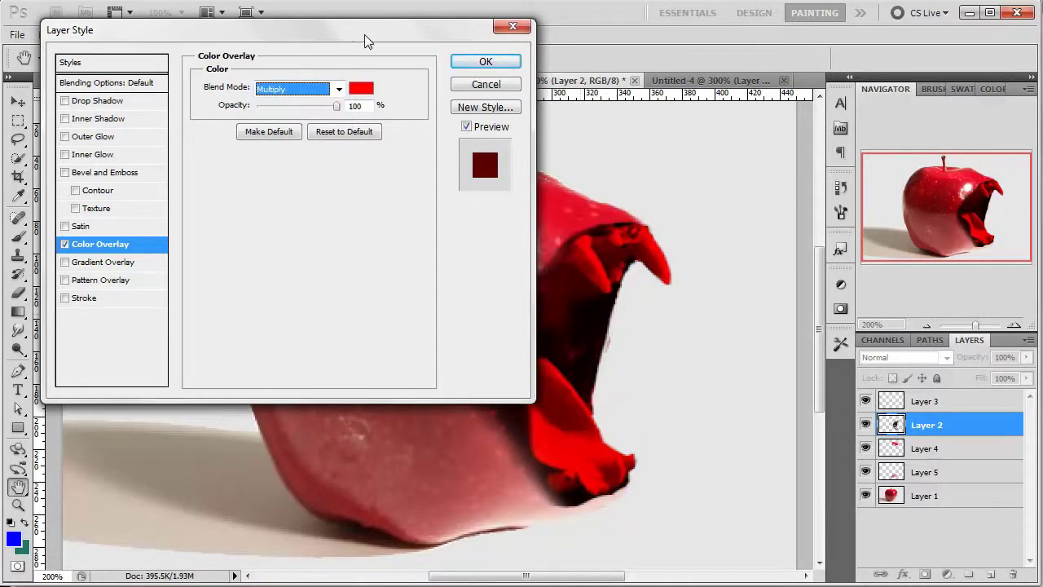
left_click_drag(364, 38, 283, 52)
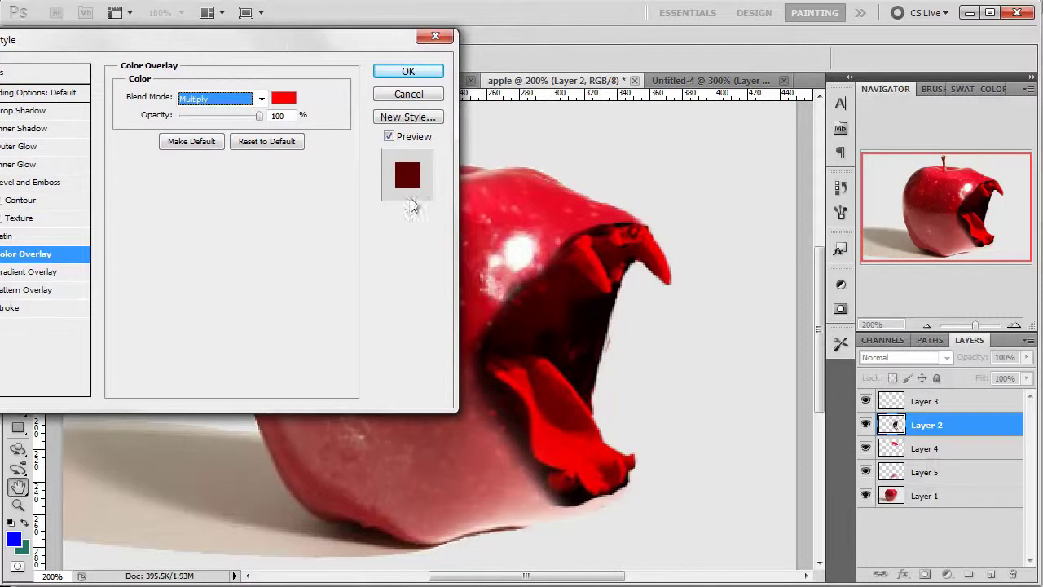
Set the Color Overlay's opacity to 20%, compare the mouth with and without the effect, and apply the layer style.
left_click(257, 118)
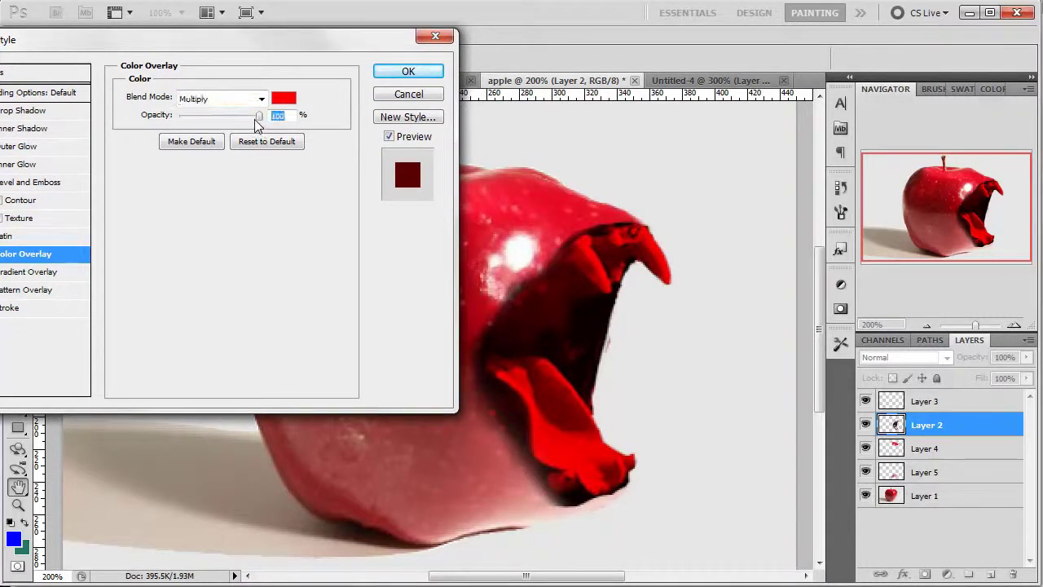
left_click(209, 117)
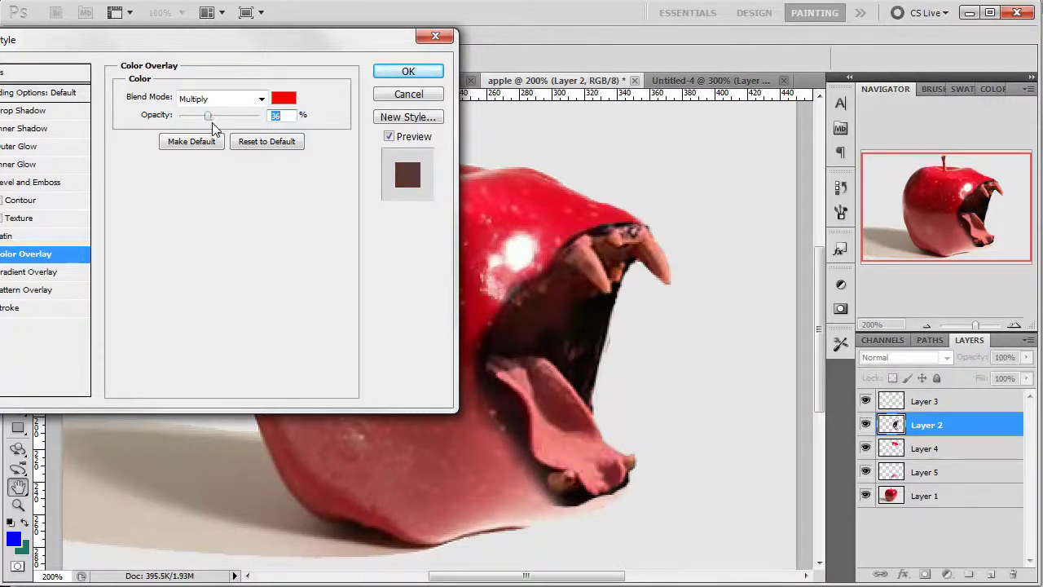
left_click_drag(209, 120, 200, 121)
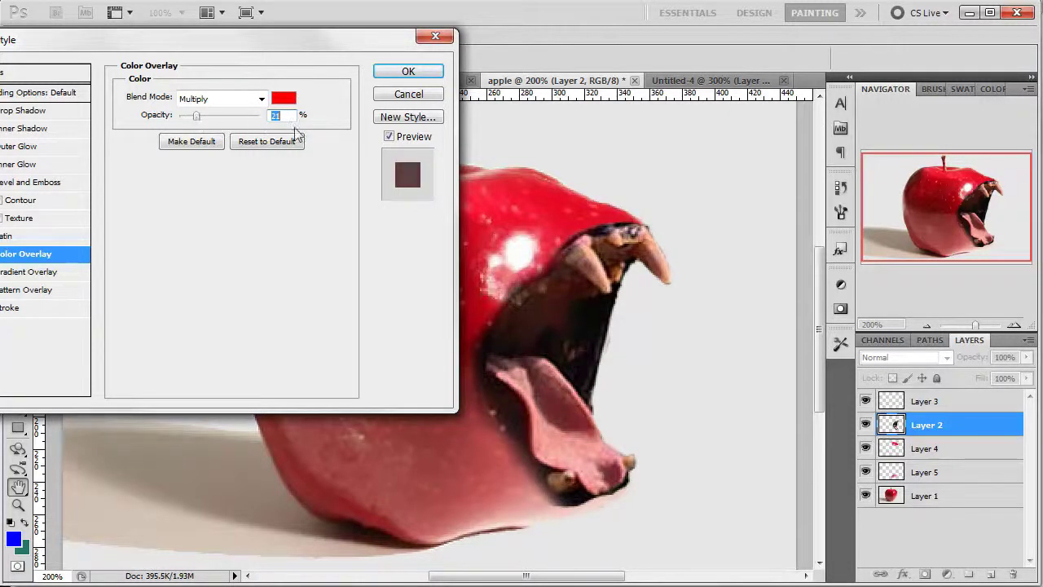
type("20")
left_click_drag(216, 40, 248, 31)
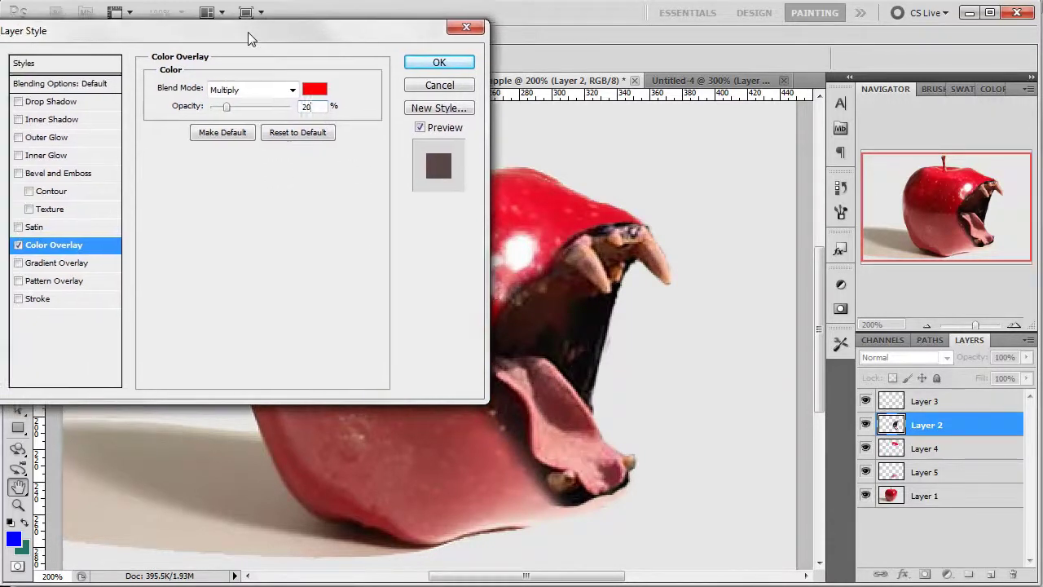
left_click(18, 246)
left_click(18, 246)
left_click(18, 246)
left_click(18, 246)
left_click(435, 63)
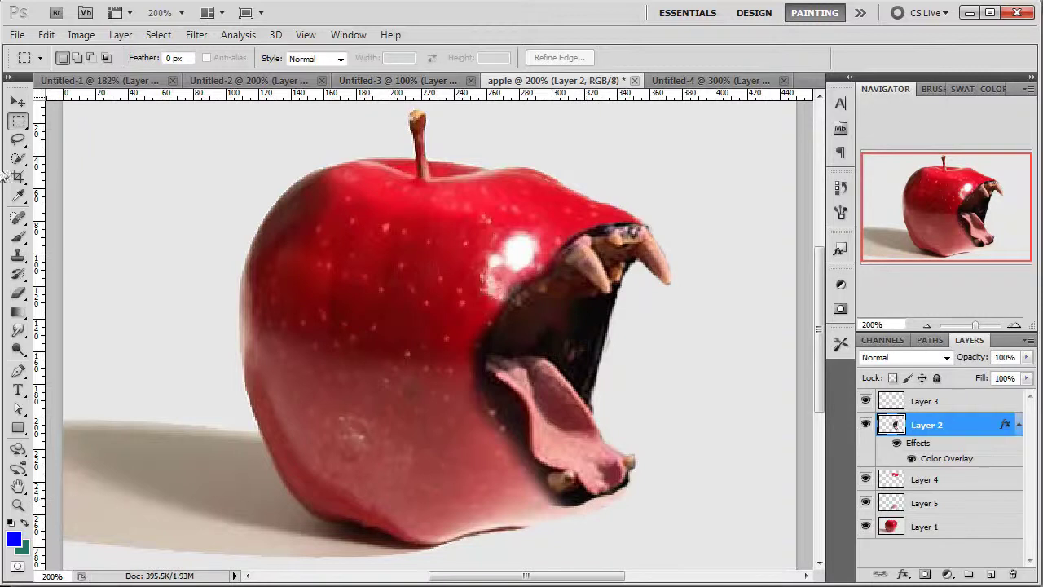
Erase the dark lower fringe of the jaw on Layer 2 with the Eraser so it blends into the apple's skin.
left_click(17, 236)
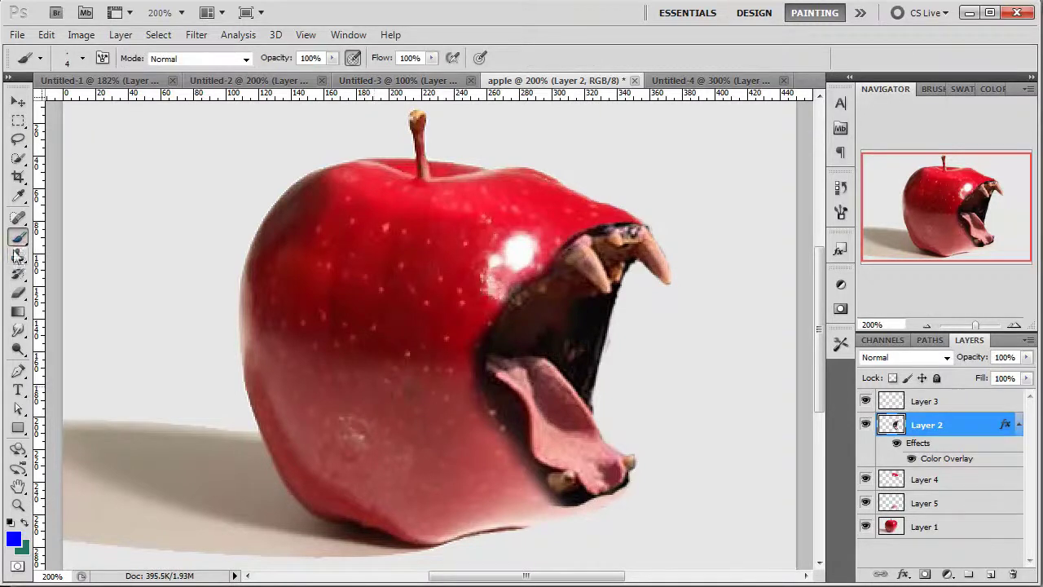
left_click(18, 312)
left_click(18, 292)
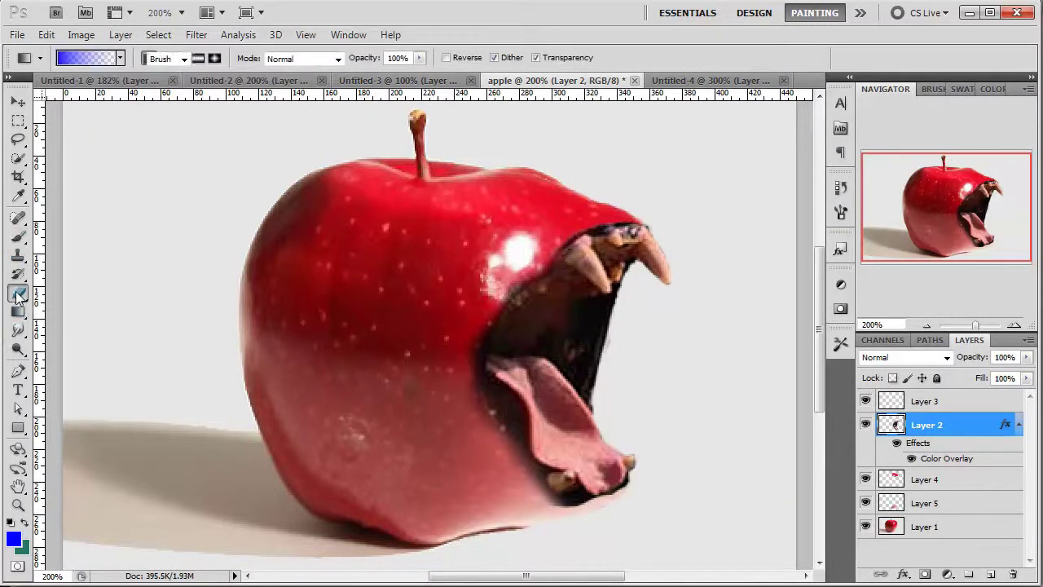
mouse_move(540, 528)
left_mouse_down()
mouse_move(575, 514)
mouse_move(562, 510)
mouse_move(582, 512)
mouse_move(516, 500)
mouse_move(489, 531)
left_mouse_up()
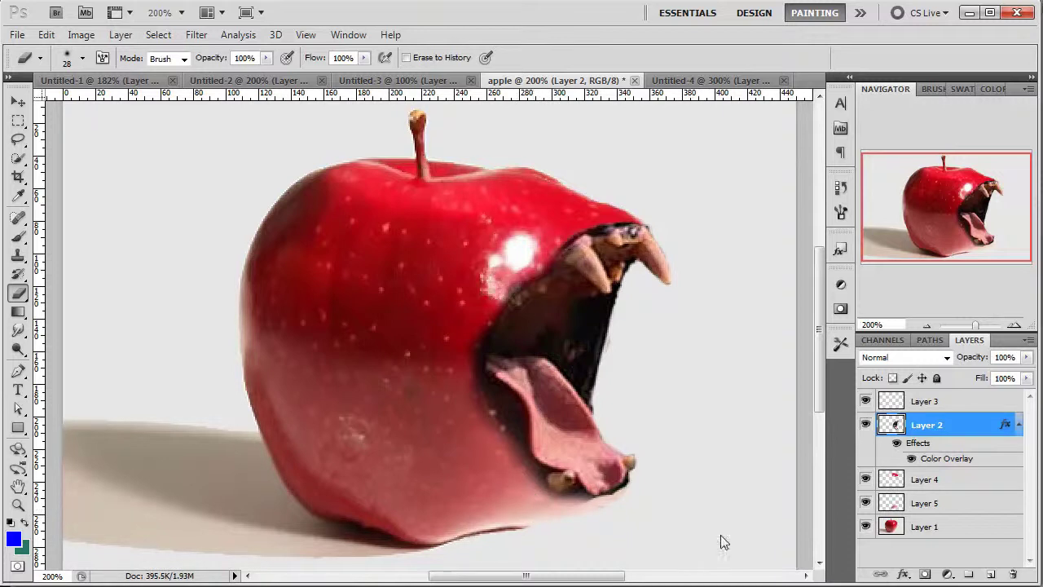